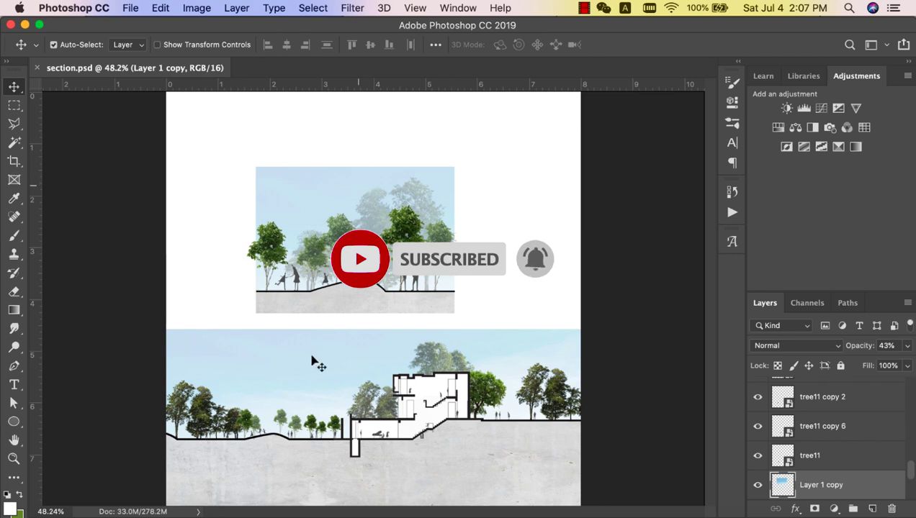
Delete all existing tree layers, from tree11 copy down to tree11, leaving the sky, ground, section and people layers
{"action": "scroll", "coordinate": [323, 461], "scroll_direction": "up", "scroll_amount": 5}
{"action": "scroll", "coordinate": [323, 461], "scroll_direction": "down", "scroll_amount": 3}
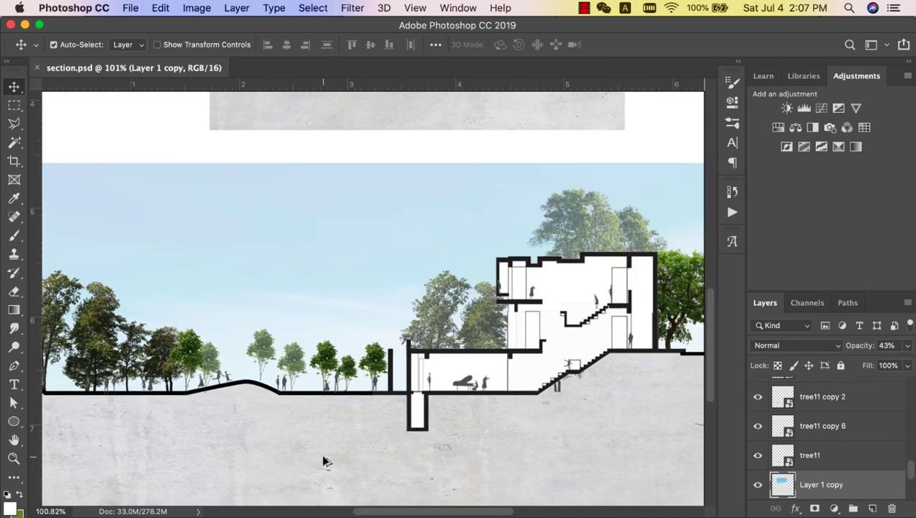
{"action": "scroll", "coordinate": [324, 461], "scroll_direction": "down", "scroll_amount": 3}
{"action": "scroll", "coordinate": [394, 483], "scroll_direction": "up", "scroll_amount": 1}
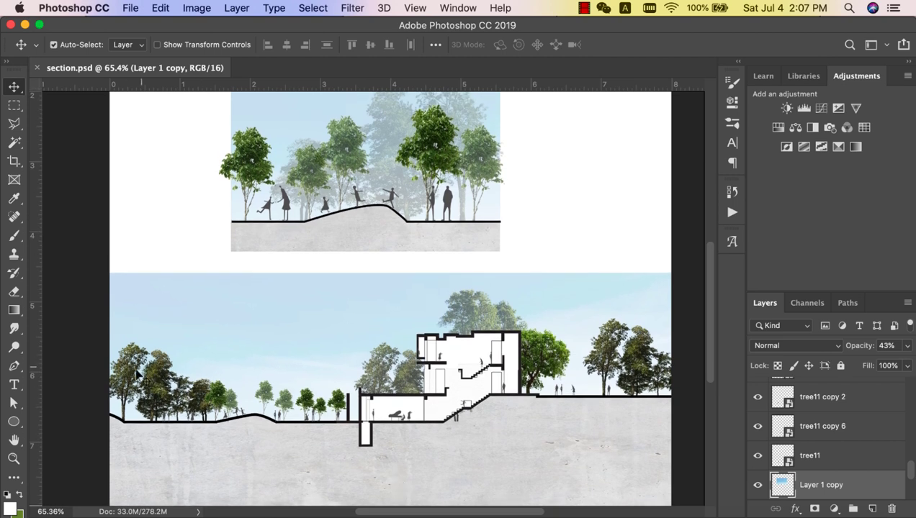
{"action": "left_click", "coordinate": [136, 375]}
{"action": "scroll", "coordinate": [835, 438], "scroll_direction": "up", "scroll_amount": 5}
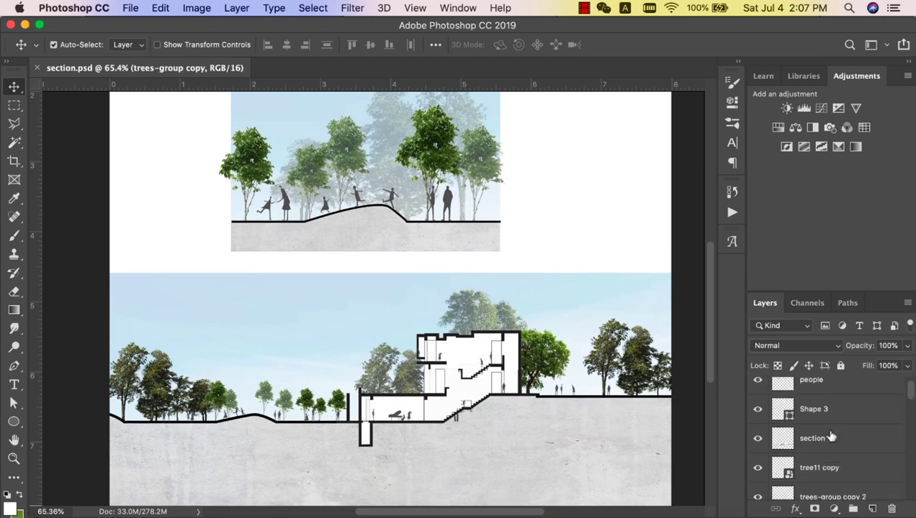
{"action": "left_click", "coordinate": [828, 479]}
{"action": "scroll", "coordinate": [830, 468], "scroll_direction": "down", "scroll_amount": 6}
{"action": "scroll", "coordinate": [829, 462], "scroll_direction": "down", "scroll_amount": 3}
{"action": "left_click", "coordinate": [828, 459], "text": "shift"}
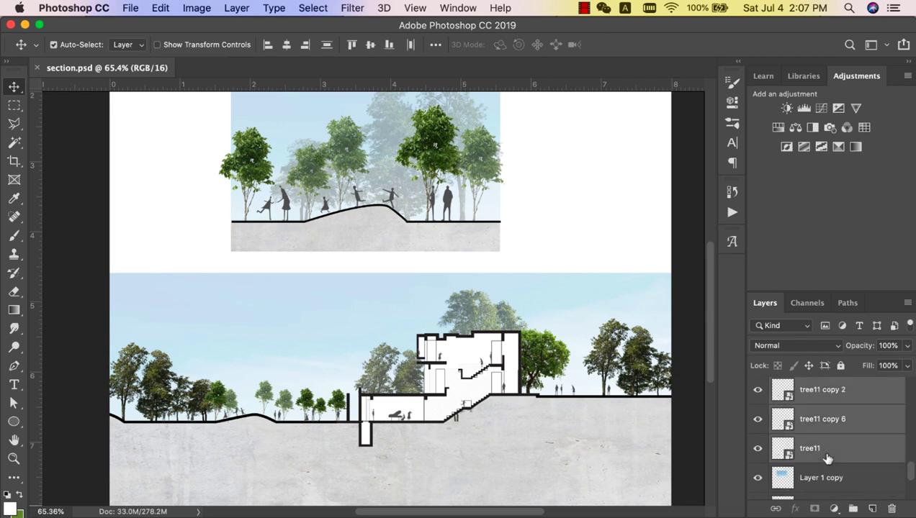
{"action": "key", "text": "Delete"}
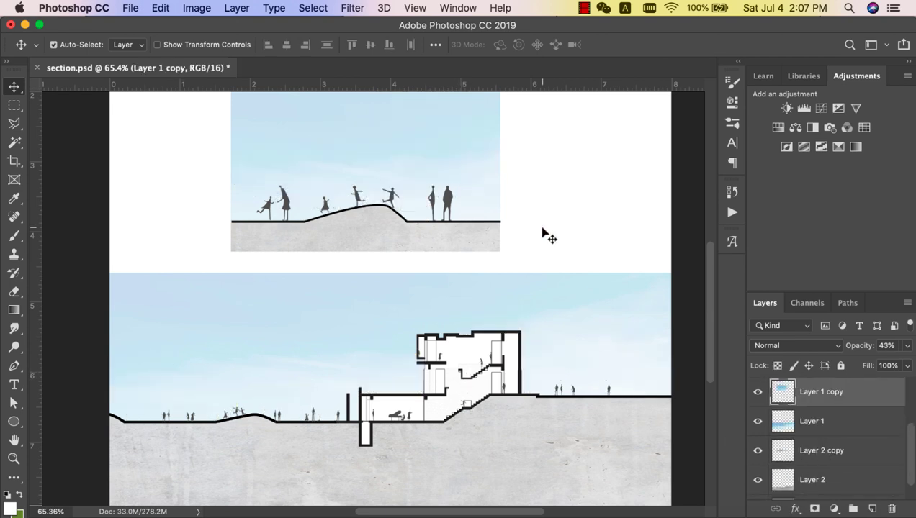
Switch to Finder and preview the watercolor tree PNGs in the section trees folder
{"action": "scroll", "coordinate": [796, 432], "scroll_direction": "up", "scroll_amount": 3}
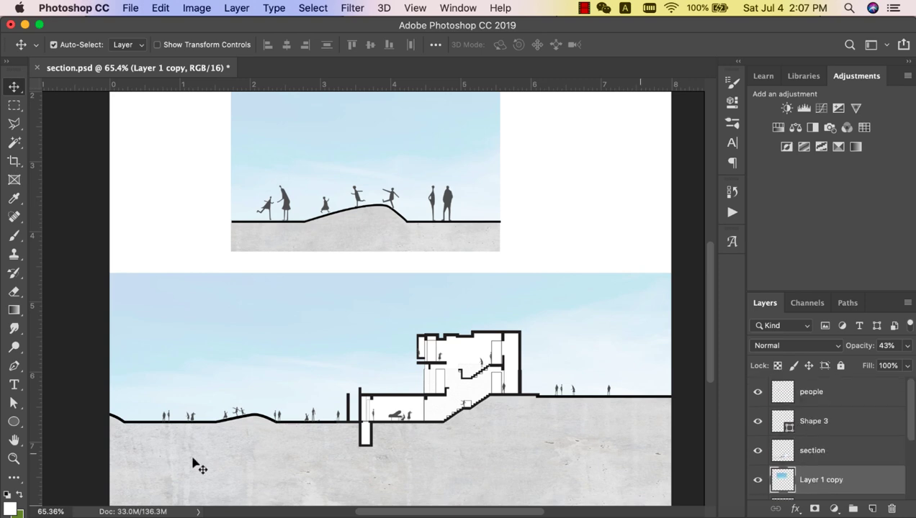
{"action": "left_click", "coordinate": [63, 516]}
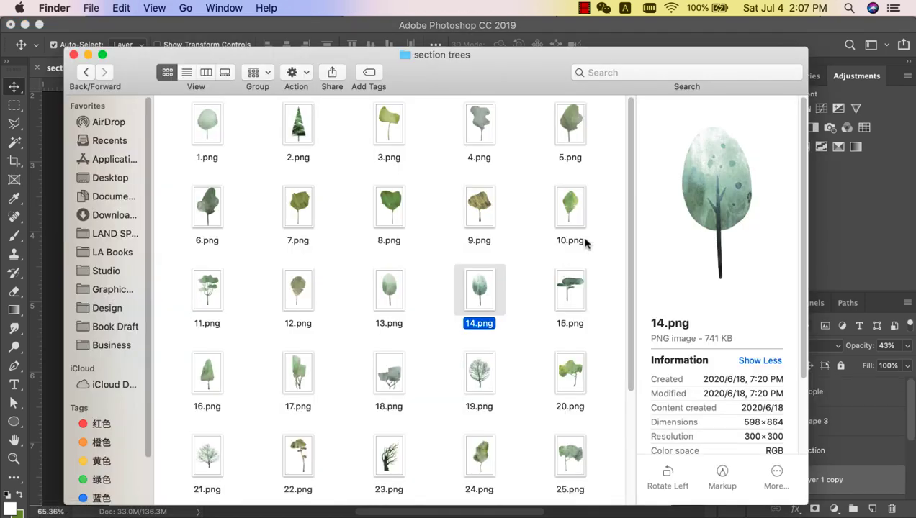
{"action": "left_click", "coordinate": [309, 149]}
{"action": "left_click", "coordinate": [386, 143]}
{"action": "left_click", "coordinate": [371, 208]}
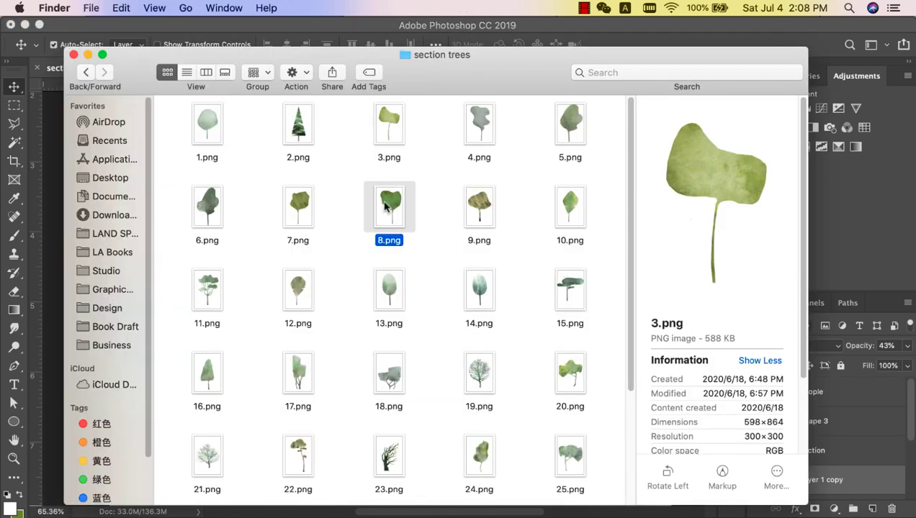
{"action": "left_click", "coordinate": [302, 214]}
{"action": "key", "text": "Down"}
{"action": "key", "text": "Down"}
{"action": "scroll", "coordinate": [343, 384], "scroll_direction": "down", "scroll_amount": 3}
{"action": "key", "text": "Down"}
{"action": "left_click", "coordinate": [374, 324]}
{"action": "left_click", "coordinate": [465, 314]}
{"action": "left_click", "coordinate": [551, 321]}
{"action": "left_click", "coordinate": [568, 236]}
{"action": "left_click", "coordinate": [563, 153]}
{"action": "scroll", "coordinate": [560, 151], "scroll_direction": "up", "scroll_amount": 3}
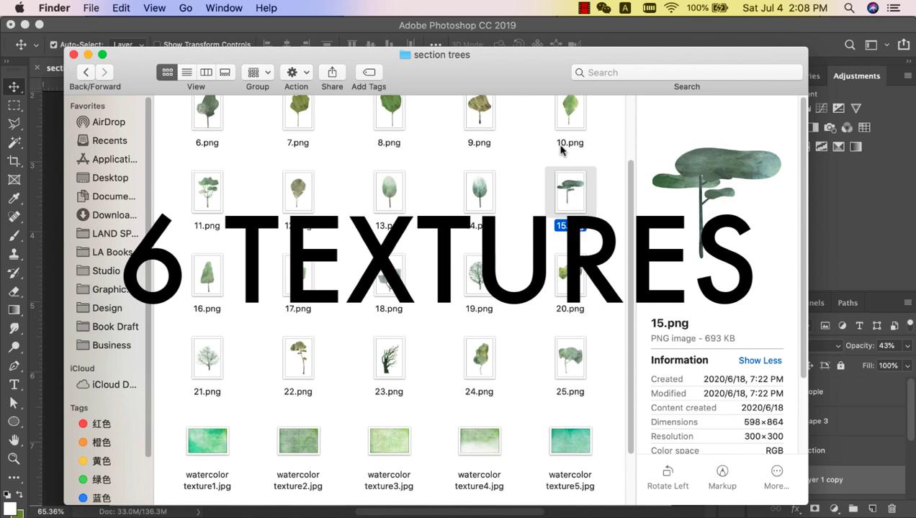
{"action": "left_click", "coordinate": [207, 138]}
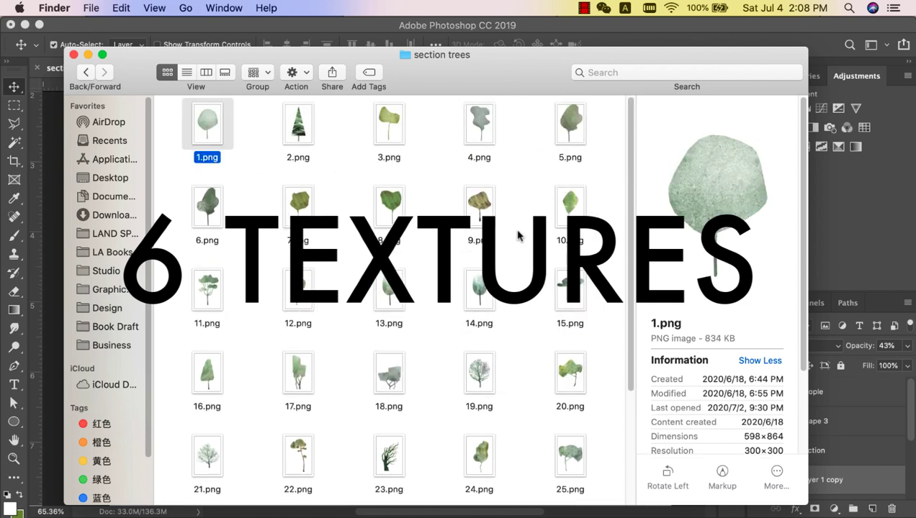
{"action": "left_click", "coordinate": [306, 297], "text": "super"}
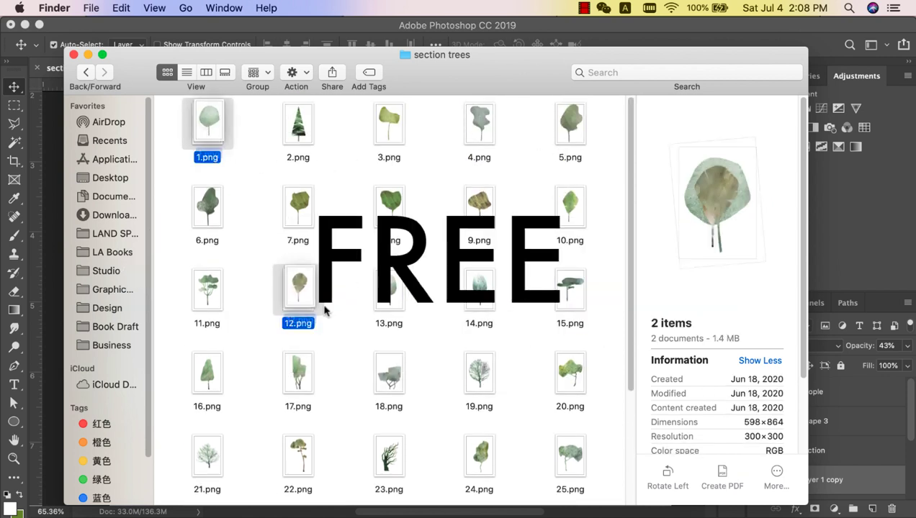
{"action": "left_click", "coordinate": [338, 311]}
Place the tree images 1.png to 10.png from the section trees folder into section.psd
{"action": "left_click", "coordinate": [204, 134]}
{"action": "left_click_drag", "start_coordinate": [605, 245], "coordinate": [208, 126]}
{"action": "left_click_drag", "start_coordinate": [257, 63], "coordinate": [473, 43]}
{"action": "left_click_drag", "start_coordinate": [414, 130], "coordinate": [176, 229]}
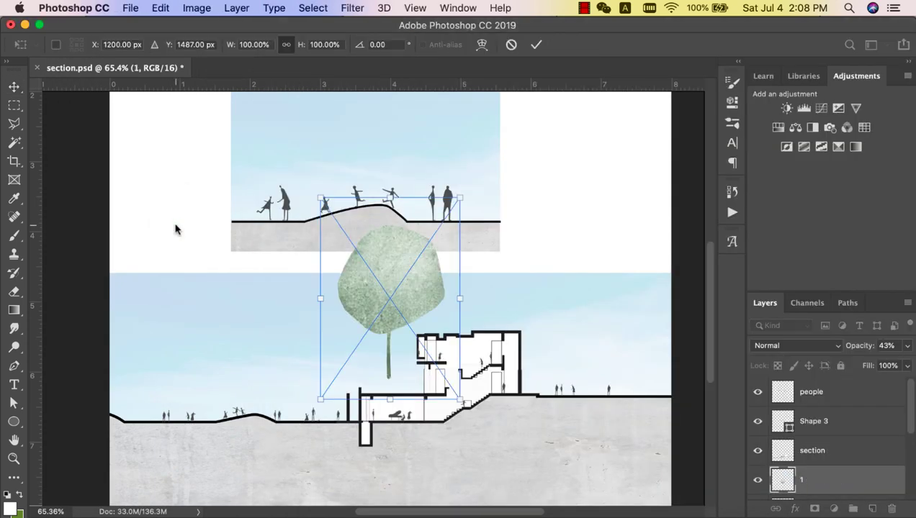
{"action": "key", "text": "Return"}
{"action": "key", "text": "Return"}
{"action": "key", "text": "Return"}
{"action": "key", "text": "Return"}
{"action": "key", "text": "Return"}
{"action": "key", "text": "Return"}
{"action": "key", "text": "Return"}
{"action": "key", "text": "Return"}
{"action": "key", "text": "Return"}
{"action": "key", "text": "Return"}
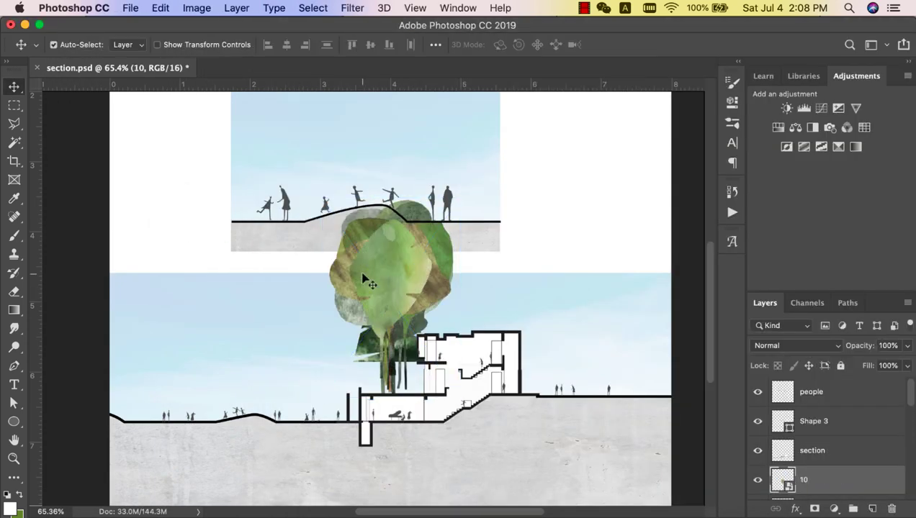
Group the ten placed tree layers and name the group "tree"
{"action": "scroll", "coordinate": [875, 423], "scroll_direction": "down", "scroll_amount": 10}
{"action": "left_click", "coordinate": [870, 448], "text": "shift"}
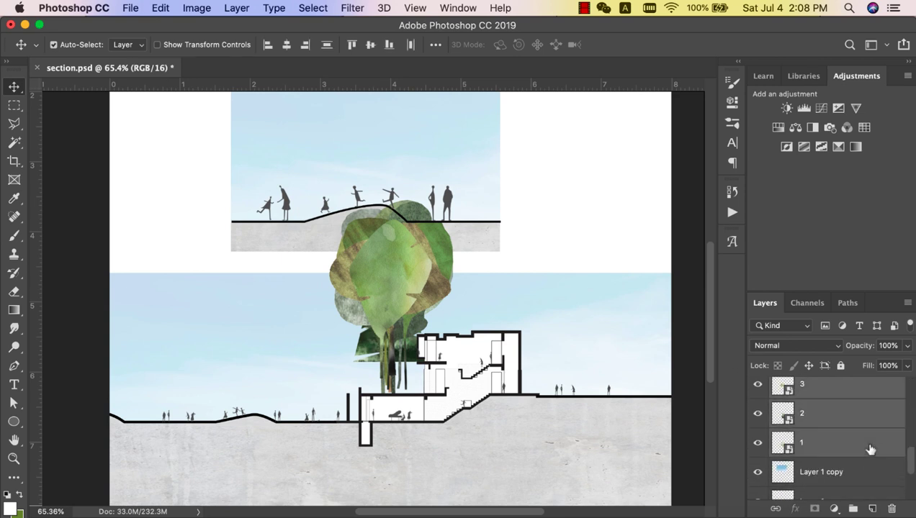
{"action": "key", "text": "super+g"}
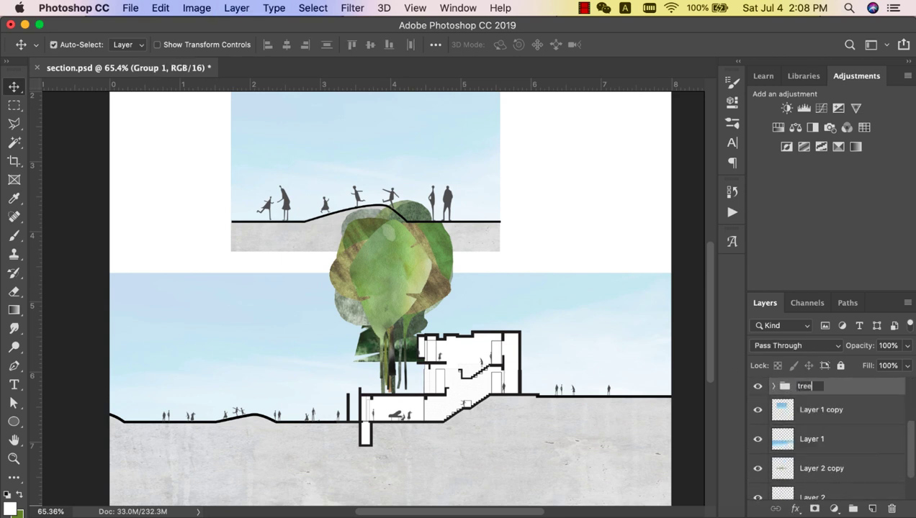
{"action": "key", "text": "Return"}
Scale the tree group to about 33% and stand it on the lower section's ground line, left of the mound
{"action": "key", "text": "super+t"}
{"action": "left_click_drag", "start_coordinate": [395, 286], "coordinate": [204, 303]}
{"action": "left_click_drag", "start_coordinate": [205, 221], "coordinate": [217, 351]}
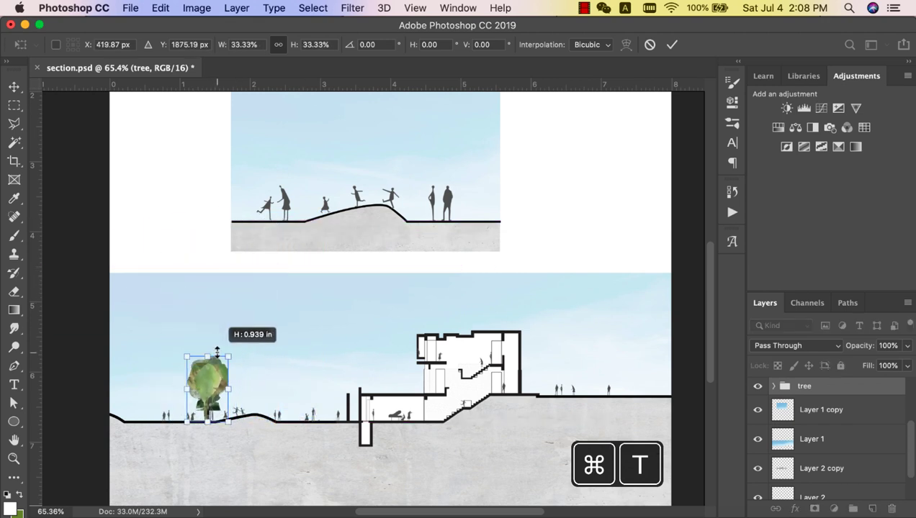
{"action": "key", "text": "Return"}
Spread the stacked trees apart along the ground line on the lower section's left side
{"action": "key", "text": "v"}
{"action": "left_click_drag", "start_coordinate": [209, 395], "coordinate": [273, 394]}
{"action": "left_click_drag", "start_coordinate": [213, 387], "coordinate": [271, 389]}
{"action": "key", "text": "ctrl+t"}
{"action": "key", "text": "Return"}
{"action": "left_click_drag", "start_coordinate": [209, 388], "coordinate": [331, 391]}
{"action": "left_click_drag", "start_coordinate": [208, 388], "coordinate": [146, 390]}
{"action": "left_click_drag", "start_coordinate": [209, 387], "coordinate": [170, 383]}
Set the opacity of all the tree layers inside the tree group to 70%
{"action": "scroll", "coordinate": [830, 418], "scroll_direction": "up", "scroll_amount": 5}
{"action": "left_click", "coordinate": [832, 427]}
{"action": "left_click", "coordinate": [907, 346]}
{"action": "left_click_drag", "start_coordinate": [882, 368], "coordinate": [900, 368]}
{"action": "left_click", "coordinate": [856, 451]}
{"action": "left_click_drag", "start_coordinate": [911, 403], "coordinate": [913, 459]}
{"action": "left_click", "coordinate": [864, 468], "text": "shift"}
{"action": "left_click", "coordinate": [907, 346]}
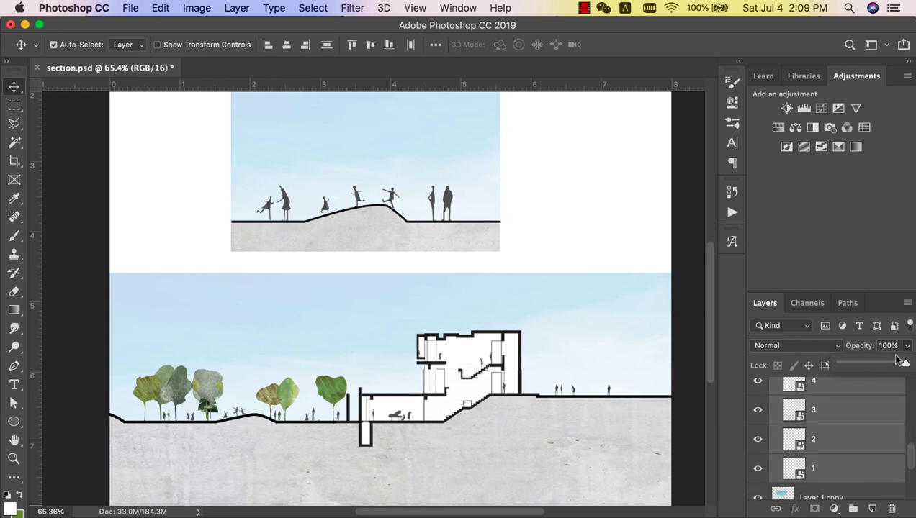
{"action": "type", "text": "70"}
{"action": "key", "text": "Return"}
Rescale and reposition individual trees along the ground line left of the building
{"action": "scroll", "coordinate": [223, 437], "scroll_direction": "up", "scroll_amount": 5}
{"action": "left_click", "coordinate": [207, 342]}
{"action": "left_click_drag", "start_coordinate": [210, 341], "coordinate": [278, 360]}
{"action": "key", "text": "super+t"}
{"action": "left_click_drag", "start_coordinate": [261, 373], "coordinate": [79, 377]}
{"action": "key", "text": "Return"}
Vary the sizes of further trees and move the conifer to the ground right of the building
{"action": "left_click_drag", "start_coordinate": [148, 360], "coordinate": [167, 359]}
{"action": "key", "text": "super+t"}
{"action": "left_click_drag", "start_coordinate": [168, 321], "coordinate": [263, 357]}
{"action": "key", "text": "Return"}
{"action": "key", "text": "super+t"}
{"action": "left_click_drag", "start_coordinate": [255, 326], "coordinate": [510, 359]}
{"action": "key", "text": "Return"}
Adjust the conifer's size and duplicate it twice to form a group right of the building
{"action": "left_click", "coordinate": [202, 367]}
{"action": "scroll", "coordinate": [202, 368], "scroll_direction": "down", "scroll_amount": 5}
{"action": "scroll", "coordinate": [478, 373], "scroll_direction": "up", "scroll_amount": 6}
{"action": "scroll", "coordinate": [496, 385], "scroll_direction": "down", "scroll_amount": 3}
{"action": "key", "text": "super+t"}
{"action": "key", "text": "Return"}
{"action": "left_click_drag", "start_coordinate": [513, 395], "coordinate": [493, 395], "text": "alt"}
{"action": "mouse_move", "coordinate": [493, 395]}
{"action": "left_mouse_down", "text": "alt"}
{"action": "mouse_move", "coordinate": [473, 394]}
{"action": "mouse_move", "coordinate": [494, 392]}
{"action": "left_mouse_up", "text": "alt"}
{"action": "scroll", "coordinate": [528, 392], "scroll_direction": "down", "scroll_amount": 1}
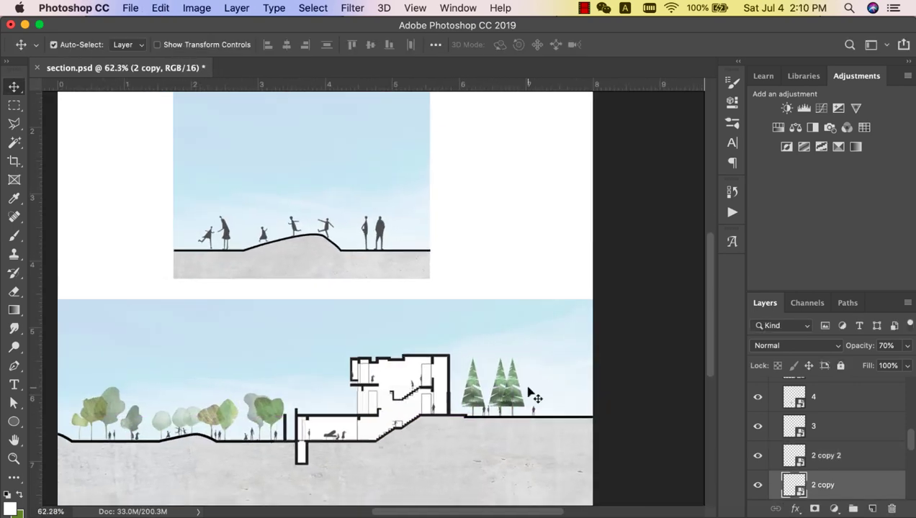
{"action": "scroll", "coordinate": [528, 393], "scroll_direction": "down", "scroll_amount": 1}
Place 11.png from the section trees folder and scale it down to stand just left of the building
{"action": "key", "text": "super+Tab"}
{"action": "left_click", "coordinate": [516, 360]}
{"action": "left_click_drag", "start_coordinate": [697, 39], "coordinate": [577, 54]}
{"action": "left_click", "coordinate": [588, 393]}
{"action": "left_click", "coordinate": [657, 373]}
{"action": "left_click", "coordinate": [669, 288]}
{"action": "left_click", "coordinate": [309, 288]}
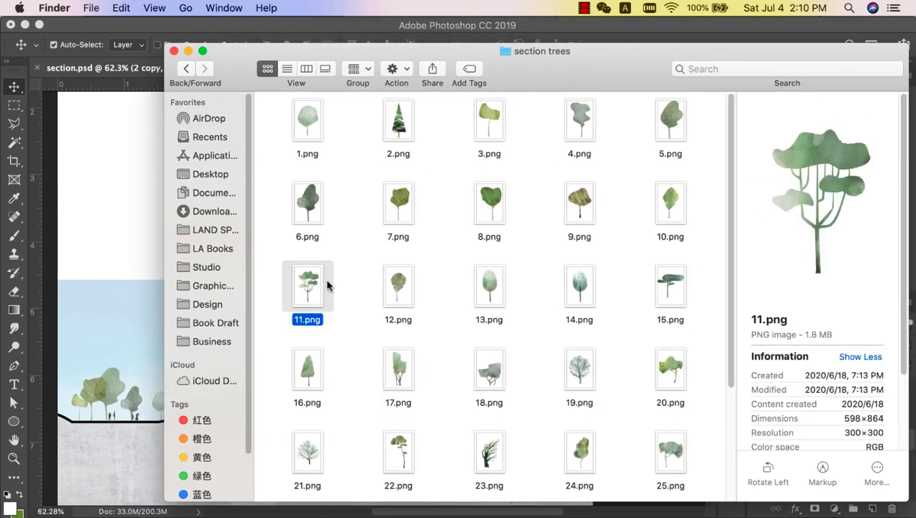
{"action": "left_click_drag", "start_coordinate": [138, 242], "coordinate": [126, 253]}
{"action": "left_click_drag", "start_coordinate": [328, 266], "coordinate": [274, 319]}
{"action": "left_click_drag", "start_coordinate": [270, 256], "coordinate": [266, 366]}
Move tree 8 to the ground right of the conifers and scale it to about 17%
{"action": "left_click_drag", "start_coordinate": [265, 389], "coordinate": [555, 374]}
{"action": "key", "text": "Return"}
{"action": "key", "text": "super+t"}
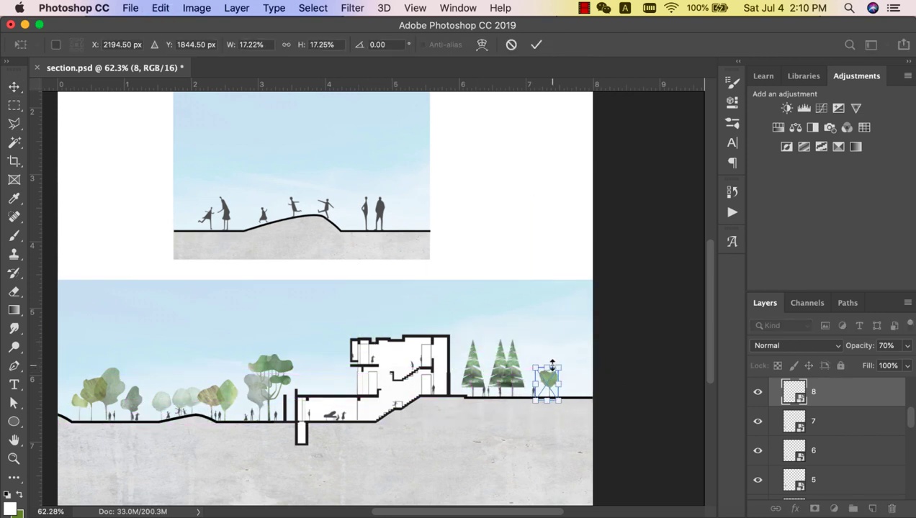
{"action": "key", "text": "Return"}
Add a light green tree beside tree 8 and duplicate tree 11 behind the building's right wall
{"action": "left_click_drag", "start_coordinate": [229, 401], "coordinate": [557, 380]}
{"action": "left_click_drag", "start_coordinate": [296, 380], "coordinate": [466, 348]}
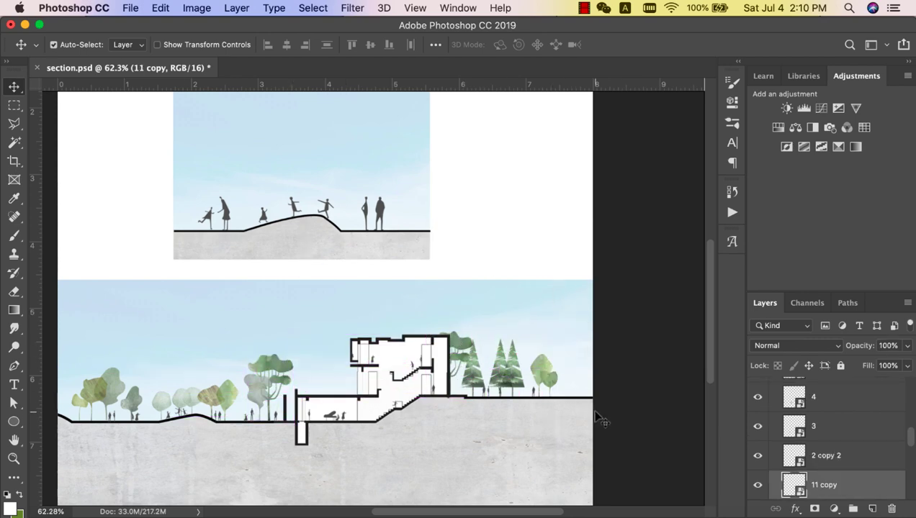
{"action": "scroll", "coordinate": [595, 419], "scroll_direction": "down", "scroll_amount": 2}
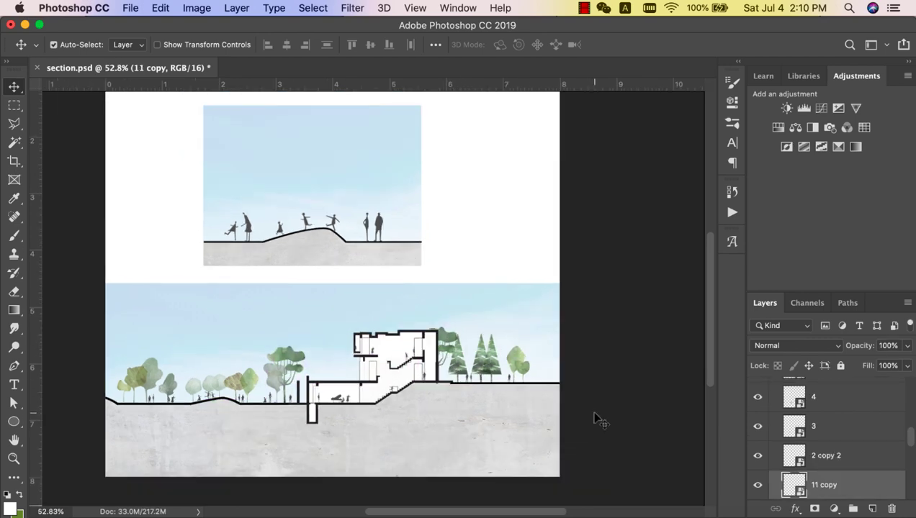
Place 22.png from the section trees folder and scale it down to stand near the lower section's right end
{"action": "key", "text": "super+Tab"}
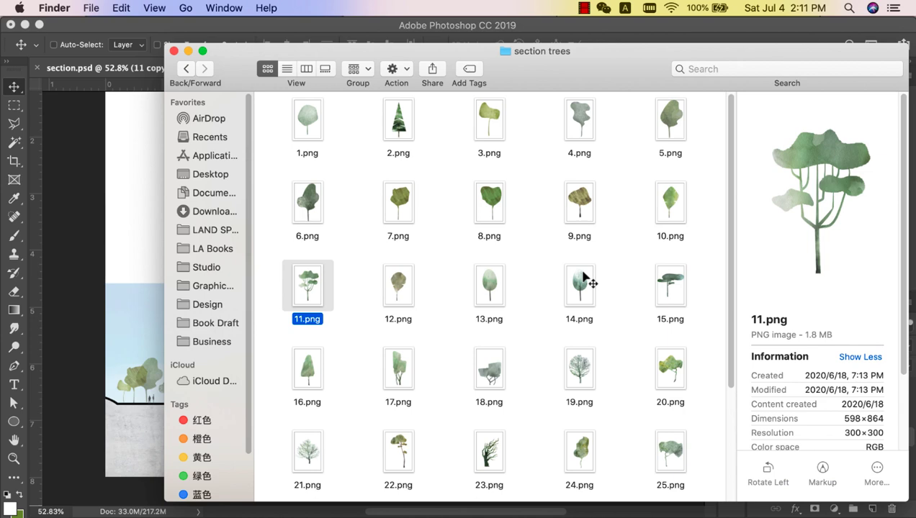
{"action": "scroll", "coordinate": [504, 360], "scroll_direction": "down", "scroll_amount": 1}
{"action": "left_click", "coordinate": [413, 441]}
{"action": "left_click_drag", "start_coordinate": [386, 452], "coordinate": [134, 357]}
{"action": "mouse_move", "coordinate": [334, 203]}
{"action": "left_mouse_down"}
{"action": "mouse_move", "coordinate": [334, 224]}
{"action": "mouse_move", "coordinate": [334, 213]}
{"action": "left_mouse_up"}
{"action": "left_click_drag", "start_coordinate": [361, 247], "coordinate": [516, 275]}
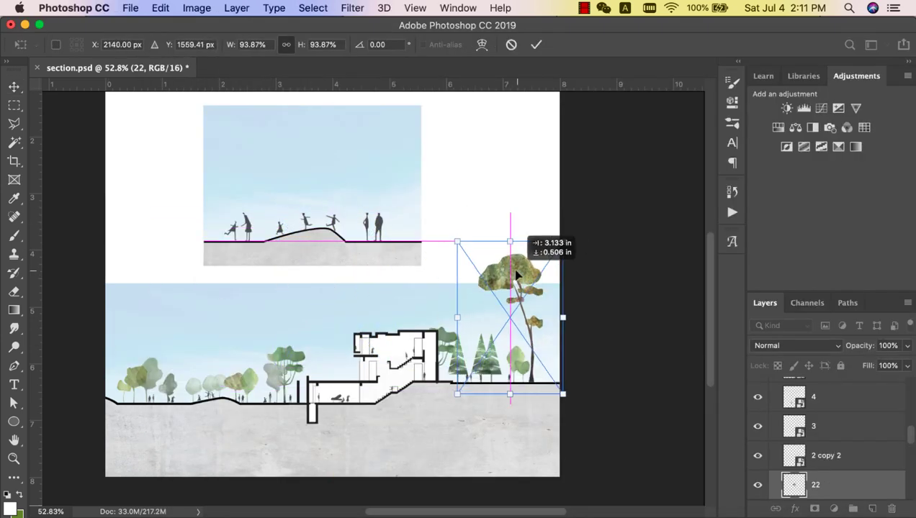
{"action": "left_click_drag", "start_coordinate": [510, 238], "coordinate": [510, 301]}
Duplicate trees 22 and 9 behind the building's roof, scaling the tree 9 copy to about 51%
{"action": "left_click_drag", "start_coordinate": [517, 341], "coordinate": [399, 340]}
{"action": "key", "text": "Return"}
{"action": "key", "text": "super+z"}
{"action": "left_click_drag", "start_coordinate": [234, 386], "coordinate": [428, 340], "text": "alt"}
{"action": "key", "text": "ctrl+t"}
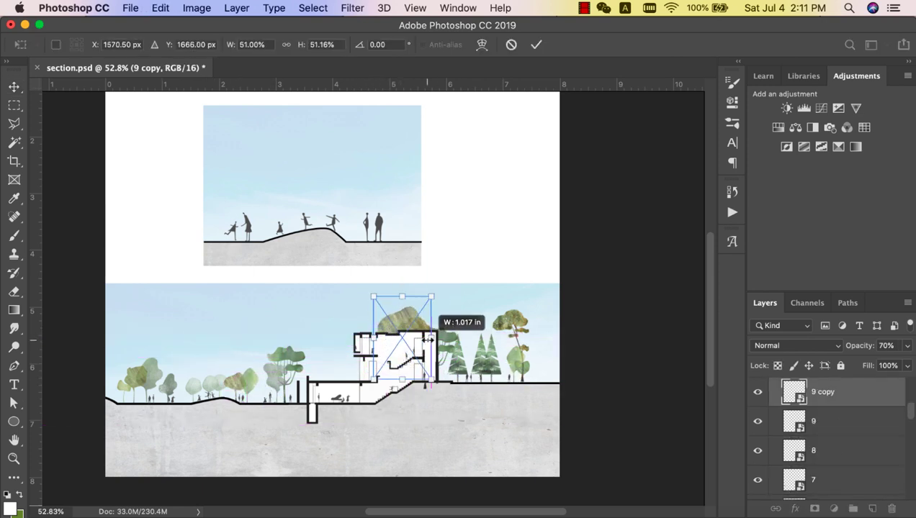
{"action": "key", "text": "Return"}
Rasterize the 9 copy tree and shift its hue to green, and raise the brown tree above the roof
{"action": "right_click", "coordinate": [754, 418]}
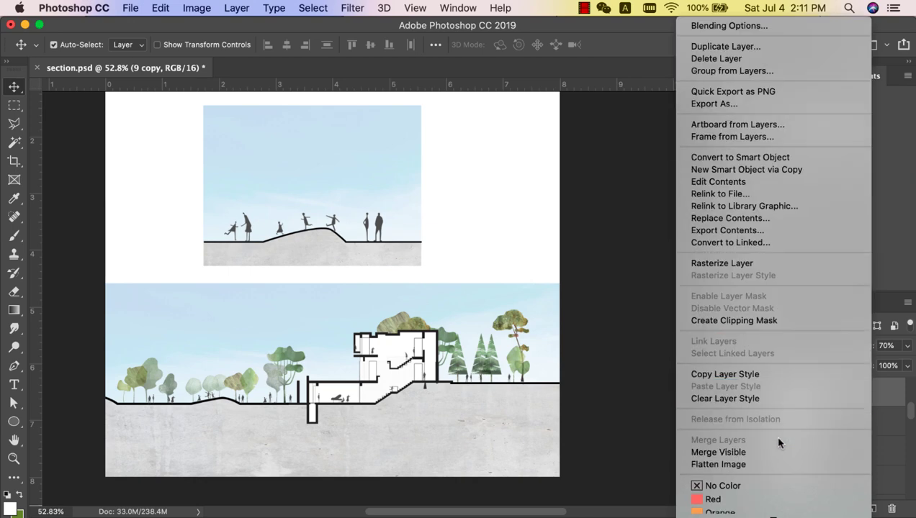
{"action": "left_click", "coordinate": [595, 303]}
{"action": "key", "text": "super+u"}
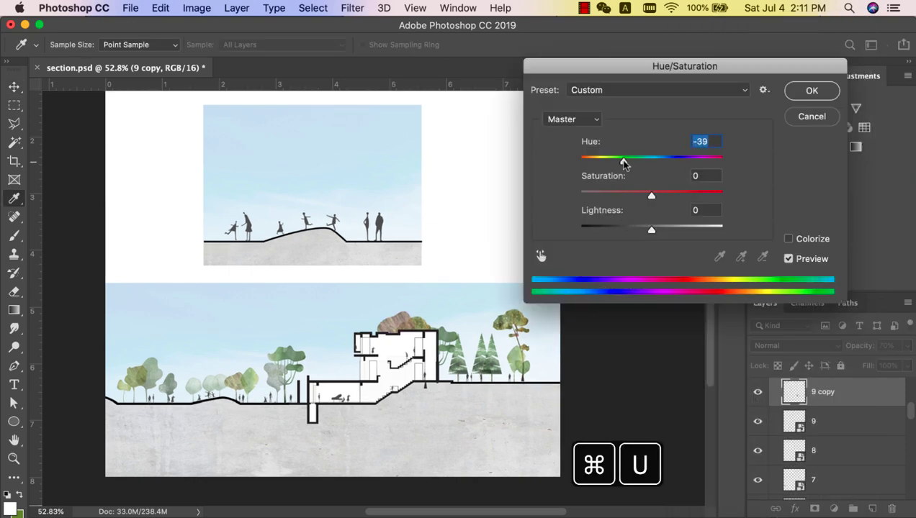
{"action": "left_click", "coordinate": [804, 92]}
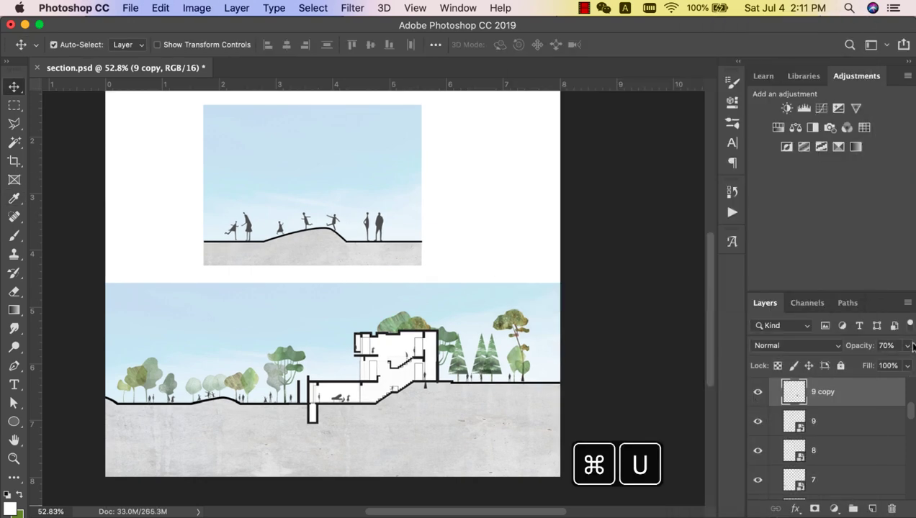
{"action": "left_click_drag", "start_coordinate": [417, 330], "coordinate": [415, 317]}
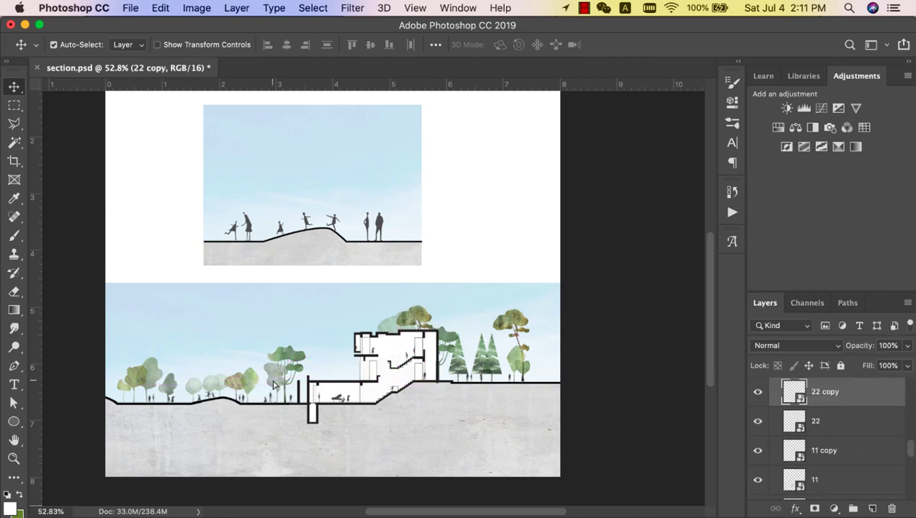
Place 15.png from the section trees folder, scaled to about 42%, behind the building's low left wing
{"action": "key", "text": "super+Tab"}
{"action": "left_click", "coordinate": [310, 282]}
{"action": "left_click", "coordinate": [653, 290]}
{"action": "left_click_drag", "start_coordinate": [651, 292], "coordinate": [137, 273]}
{"action": "left_click_drag", "start_coordinate": [333, 239], "coordinate": [335, 291]}
{"action": "left_click_drag", "start_coordinate": [333, 304], "coordinate": [338, 353]}
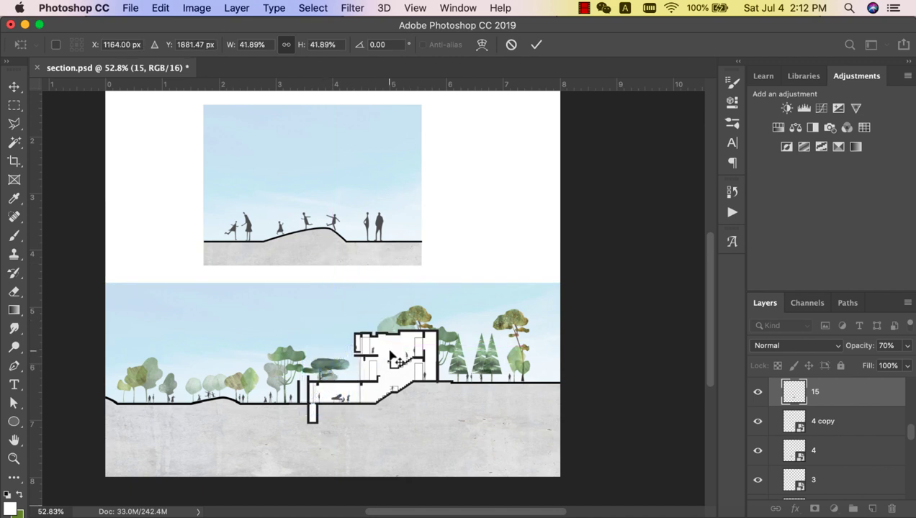
Adjust tree 15's opacity, size and position behind the building's low left wing
{"action": "left_click", "coordinate": [907, 345]}
{"action": "left_click_drag", "start_coordinate": [903, 366], "coordinate": [883, 368]}
{"action": "mouse_move", "coordinate": [331, 378]}
{"action": "left_mouse_down"}
{"action": "mouse_move", "coordinate": [353, 375]}
{"action": "mouse_move", "coordinate": [323, 367]}
{"action": "left_mouse_up"}
{"action": "key", "text": "super+t"}
{"action": "key", "text": "Return"}
{"action": "left_click", "coordinate": [907, 346]}
{"action": "left_click_drag", "start_coordinate": [883, 367], "coordinate": [893, 367]}
Duplicate tree 3 to the gap left of the mound and flip the copy horizontally
{"action": "left_click", "coordinate": [76, 405]}
{"action": "left_click_drag", "start_coordinate": [205, 398], "coordinate": [170, 394], "text": "alt"}
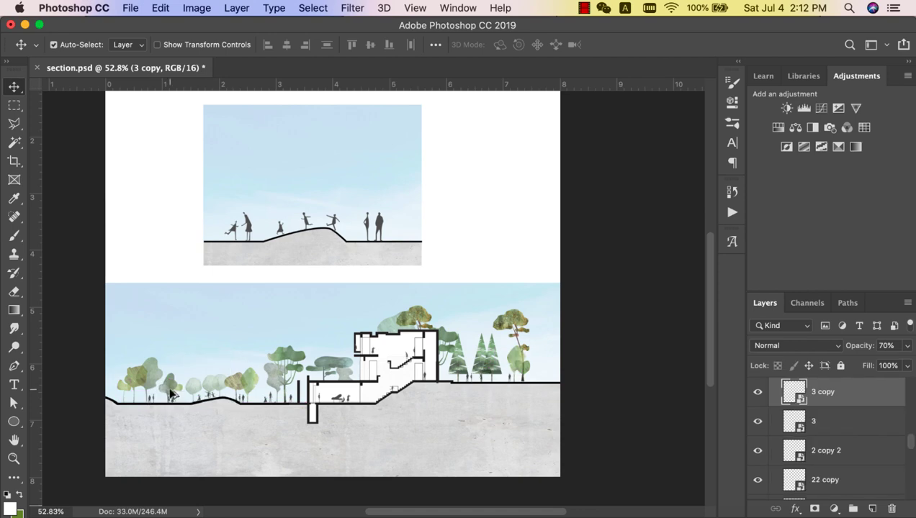
{"action": "scroll", "coordinate": [170, 394], "scroll_direction": "up", "scroll_amount": 5}
{"action": "left_click_drag", "start_coordinate": [69, 379], "coordinate": [119, 376], "text": "alt"}
{"action": "key", "text": "super+t"}
{"action": "right_click", "coordinate": [107, 370]}
{"action": "left_click", "coordinate": [167, 477]}
{"action": "key", "text": "Return"}
Resize tree 5 in the tree cluster left of the mound
{"action": "left_click", "coordinate": [136, 348]}
{"action": "key", "text": "super+t"}
{"action": "left_click_drag", "start_coordinate": [159, 312], "coordinate": [169, 299]}
{"action": "key", "text": "Return"}
Duplicate the pale round tree to the ground at the lower section's far right end
{"action": "scroll", "coordinate": [102, 320], "scroll_direction": "down", "scroll_amount": 3}
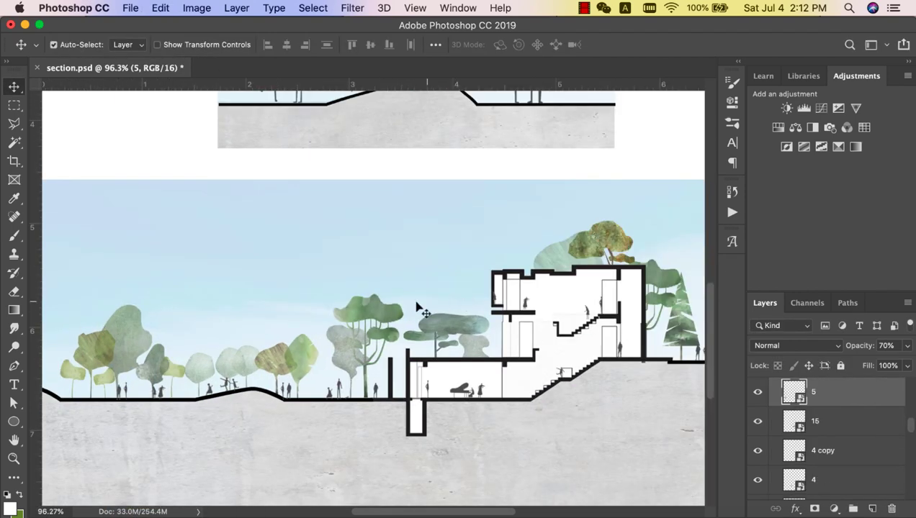
{"action": "scroll", "coordinate": [417, 308], "scroll_direction": "down", "scroll_amount": 3}
{"action": "left_click_drag", "start_coordinate": [199, 351], "coordinate": [639, 326], "text": "alt"}
{"action": "scroll", "coordinate": [639, 325], "scroll_direction": "up", "scroll_amount": 3}
{"action": "left_click_drag", "start_coordinate": [634, 329], "coordinate": [634, 332]}
{"action": "left_click", "coordinate": [584, 236]}
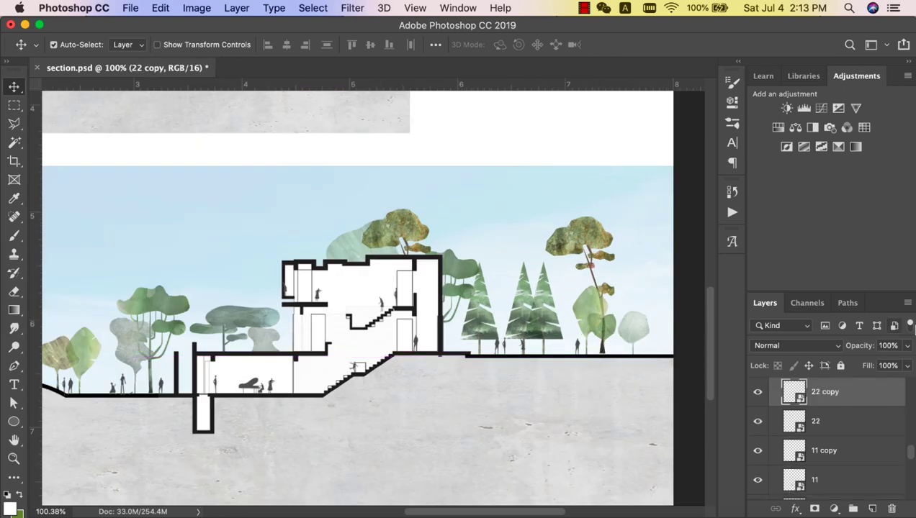
Set the opacity of the 22 copy tree layer to 74%
{"action": "left_click", "coordinate": [907, 346]}
{"action": "left_click_drag", "start_coordinate": [902, 363], "coordinate": [888, 363]}
{"action": "scroll", "coordinate": [625, 326], "scroll_direction": "down", "scroll_amount": 4}
Place 23.png left of the lower section's mound at about 32% size and 65% opacity, and reposition the tree 3 copy beside it
{"action": "key", "text": "super+Tab"}
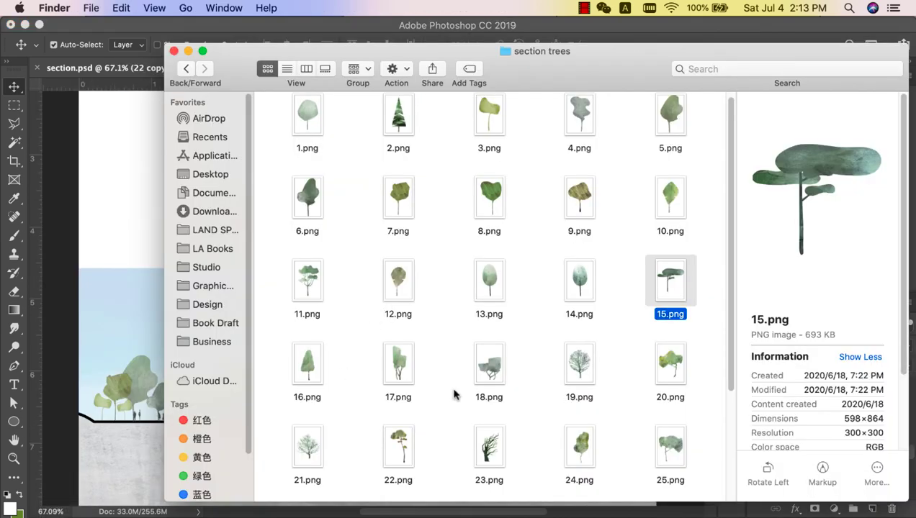
{"action": "left_click_drag", "start_coordinate": [488, 447], "coordinate": [122, 317]}
{"action": "left_click_drag", "start_coordinate": [337, 204], "coordinate": [353, 312]}
{"action": "left_click_drag", "start_coordinate": [371, 336], "coordinate": [183, 387]}
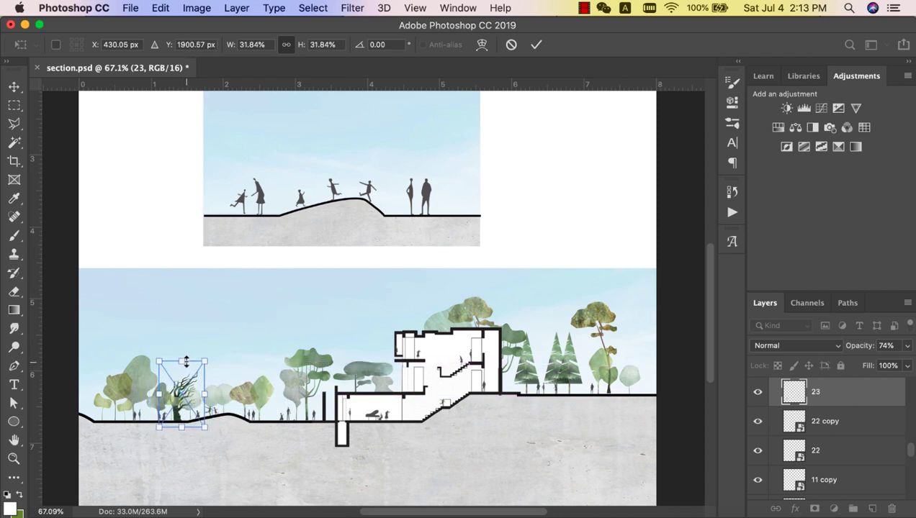
{"action": "key", "text": "Return"}
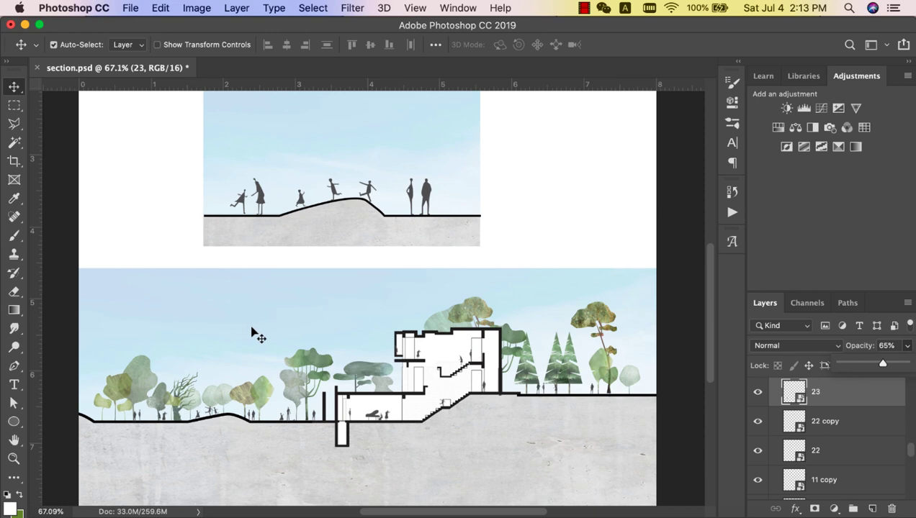
{"action": "scroll", "coordinate": [200, 321], "scroll_direction": "down", "scroll_amount": 1}
{"action": "scroll", "coordinate": [172, 384], "scroll_direction": "up", "scroll_amount": 3}
{"action": "left_click_drag", "start_coordinate": [176, 421], "coordinate": [185, 396]}
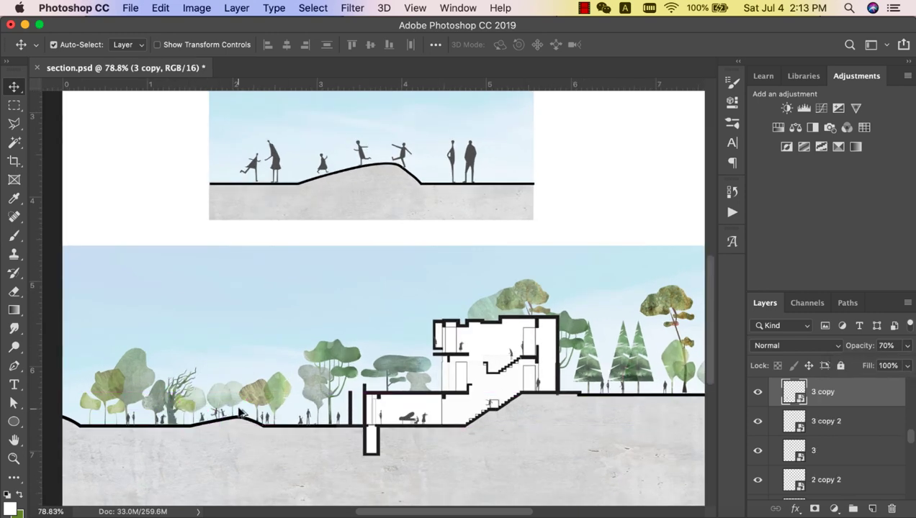
{"action": "scroll", "coordinate": [328, 436], "scroll_direction": "down", "scroll_amount": 1}
Duplicate the tall tree 22 to the lower section's mound and shrink the copy to stand among the trees there
{"action": "left_click_drag", "start_coordinate": [632, 309], "coordinate": [239, 334]}
{"action": "key", "text": "super+t"}
{"action": "left_click_drag", "start_coordinate": [239, 307], "coordinate": [239, 342]}
{"action": "left_click_drag", "start_coordinate": [237, 357], "coordinate": [248, 358]}
{"action": "key", "text": "Return"}
Adjust the height of tree 11 left of the building and of the tall tree 22 near the lower section's right end
{"action": "left_click", "coordinate": [310, 351]}
{"action": "key", "text": "super+t"}
{"action": "left_click_drag", "start_coordinate": [302, 335], "coordinate": [302, 325]}
{"action": "key", "text": "Return"}
{"action": "left_click", "coordinate": [641, 316]}
{"action": "key", "text": "super+t"}
{"action": "left_click_drag", "start_coordinate": [632, 280], "coordinate": [635, 294]}
{"action": "left_click", "coordinate": [637, 296]}
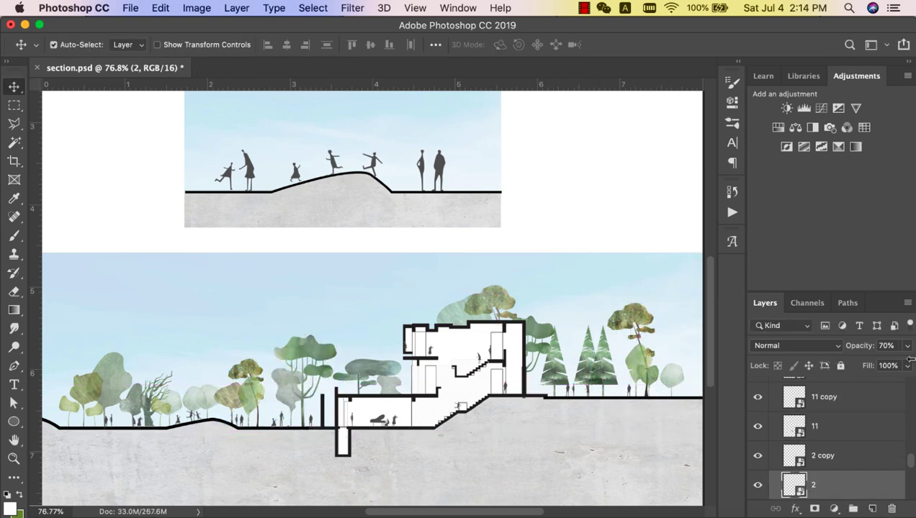
Duplicate a tree 2 conifer within the group right of the building and set the copy's opacity to 48%
{"action": "left_click_drag", "start_coordinate": [608, 352], "coordinate": [564, 345]}
{"action": "scroll", "coordinate": [569, 334], "scroll_direction": "down", "scroll_amount": 2}
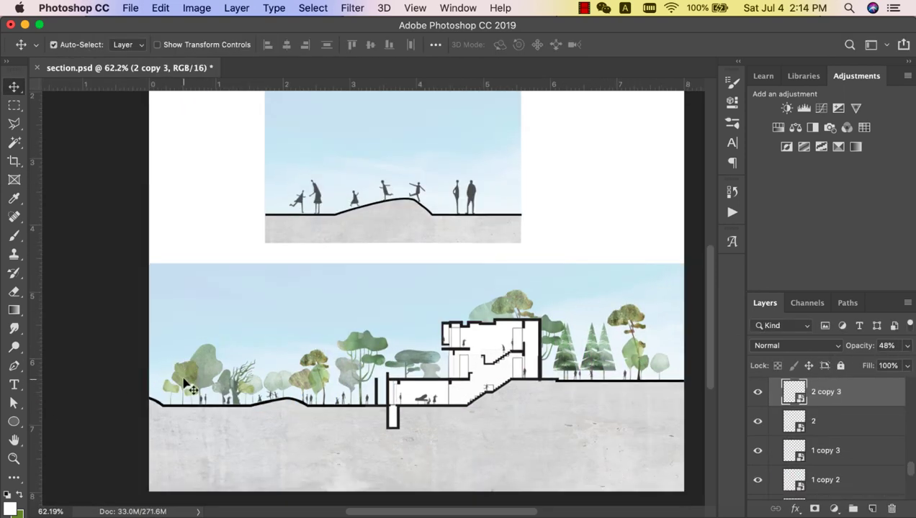
Delete the sky and the concrete ground texture of the lower section
{"action": "left_click", "coordinate": [345, 302]}
{"action": "key", "text": "BackSpace"}
{"action": "scroll", "coordinate": [425, 446], "scroll_direction": "down", "scroll_amount": 1}
{"action": "left_click", "coordinate": [427, 448]}
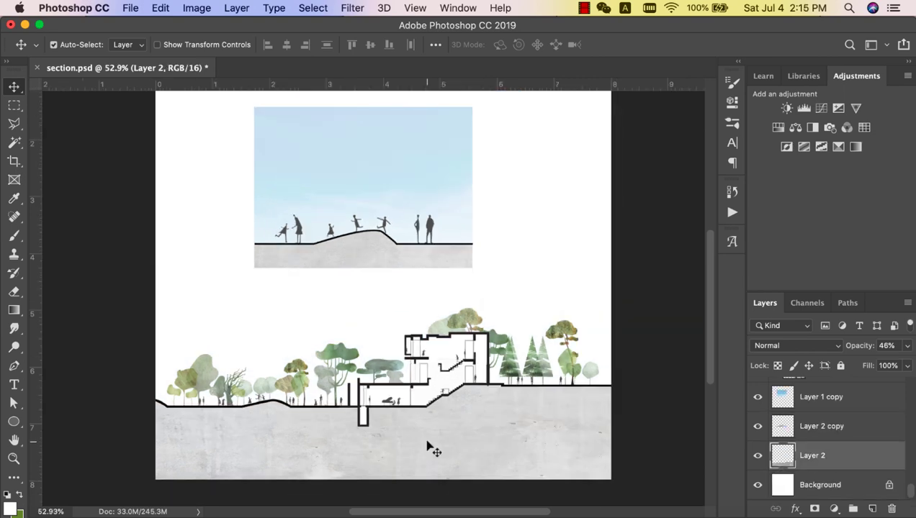
{"action": "key", "text": "BackSpace"}
Compare the watercolor textures, place watercolor texture4.jpg over the lower section's ground and stretch it across the full page width
{"action": "key", "text": "super+Tab"}
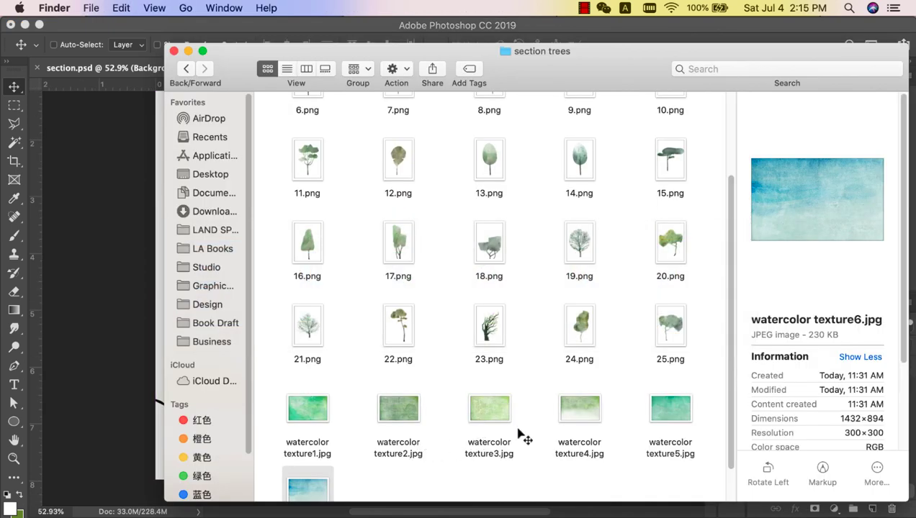
{"action": "left_click", "coordinate": [579, 410]}
{"action": "left_click", "coordinate": [669, 412]}
{"action": "left_click", "coordinate": [315, 431]}
{"action": "left_click", "coordinate": [398, 412]}
{"action": "left_click", "coordinate": [496, 416]}
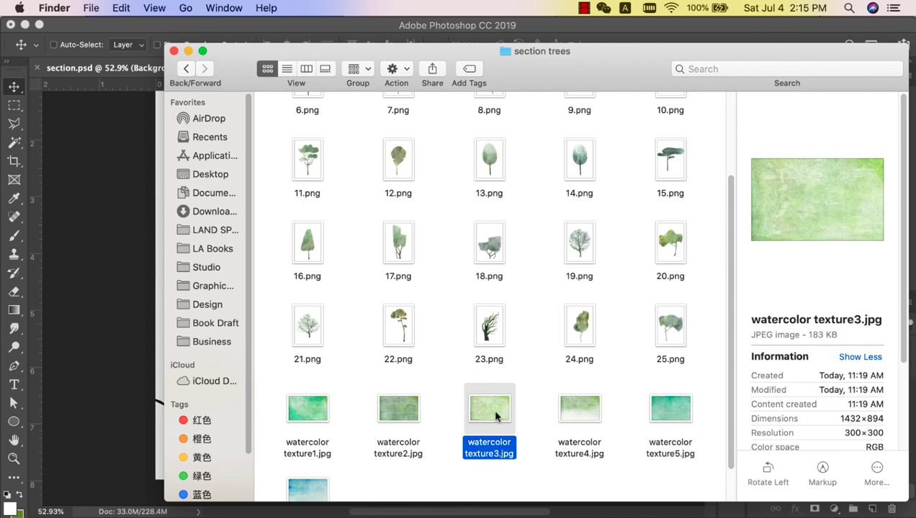
{"action": "left_click", "coordinate": [572, 417]}
{"action": "left_click_drag", "start_coordinate": [83, 363], "coordinate": [231, 420]}
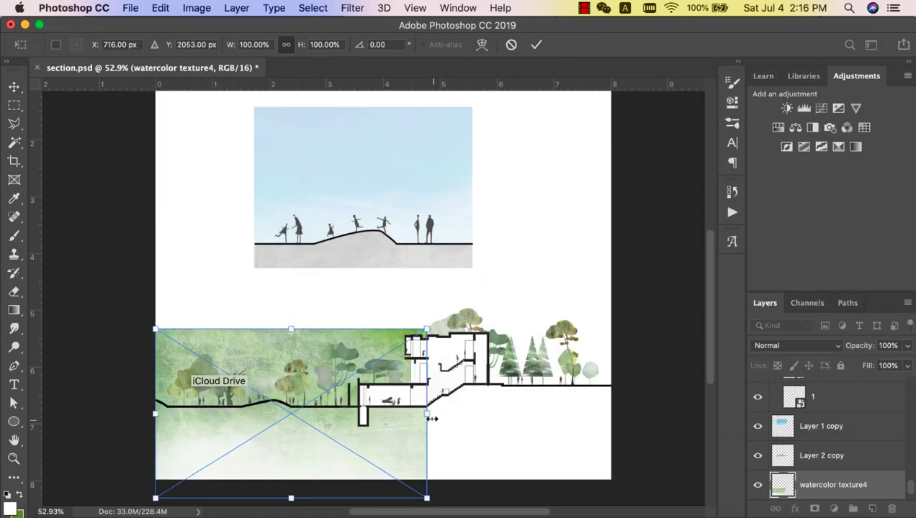
{"action": "left_click_drag", "start_coordinate": [428, 415], "coordinate": [619, 417]}
{"action": "key", "text": "Return"}
Rasterize watercolor texture4 and delete its part above the ground line, using a Magic Wand selection made on the section layer
{"action": "scroll", "coordinate": [833, 428], "scroll_direction": "up", "scroll_amount": 3}
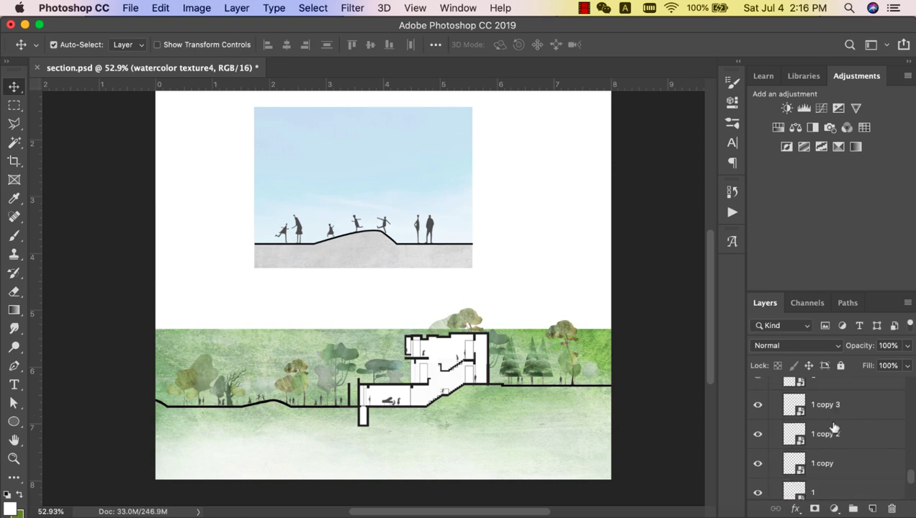
{"action": "left_click", "coordinate": [443, 383]}
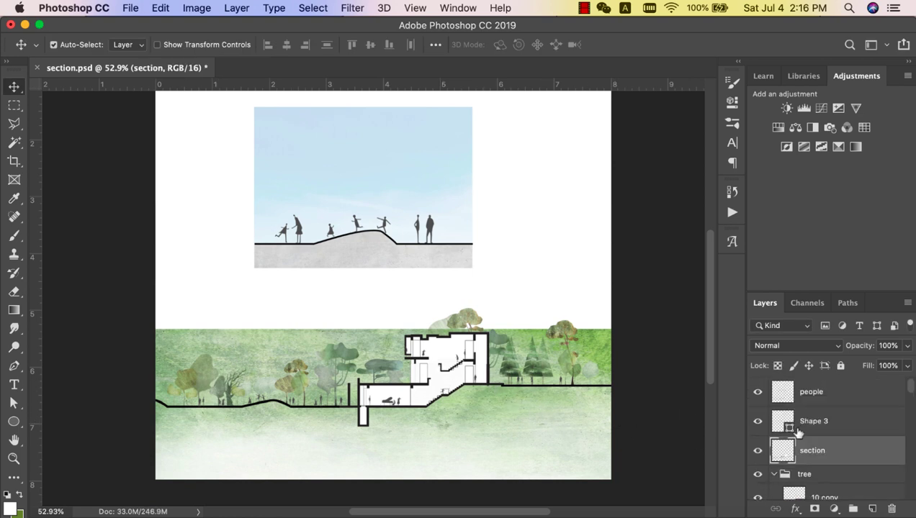
{"action": "key", "text": "w"}
{"action": "left_click", "coordinate": [527, 351]}
{"action": "key", "text": "v"}
{"action": "left_click", "coordinate": [506, 414]}
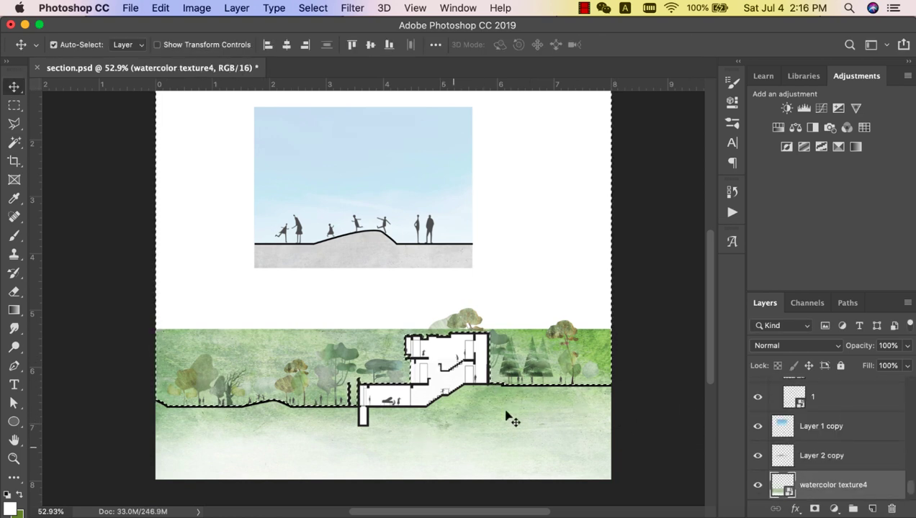
{"action": "right_click", "coordinate": [801, 481]}
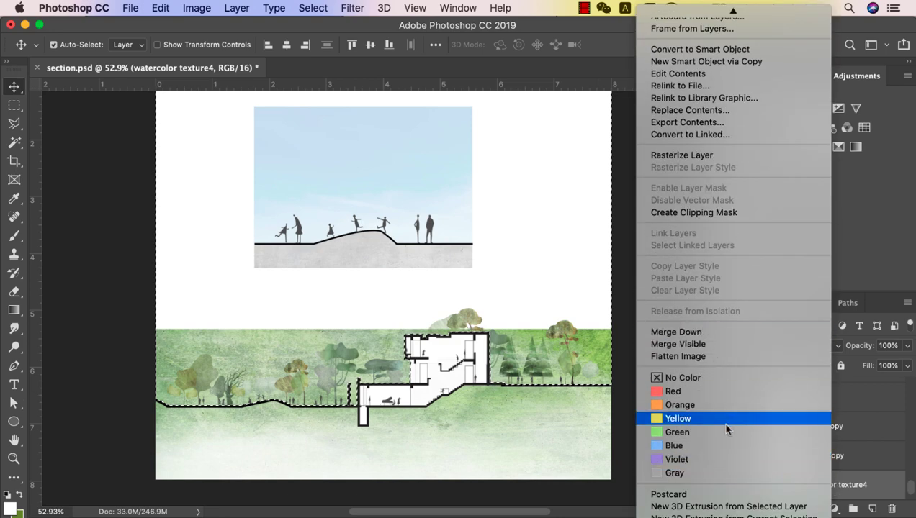
{"action": "left_click", "coordinate": [715, 162]}
{"action": "key", "text": "BackSpace"}
{"action": "key", "text": "super+d"}
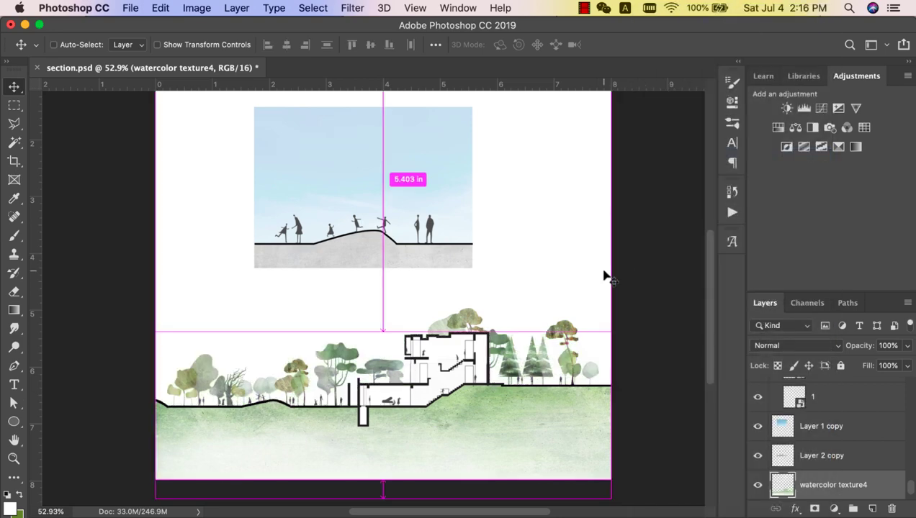
Shift the ground texture's hue to -35, reduce its saturation strongly and set the layer's opacity to 59%
{"action": "key", "text": "super+u"}
{"action": "mouse_move", "coordinate": [621, 164]}
{"action": "left_mouse_down"}
{"action": "mouse_move", "coordinate": [599, 161]}
{"action": "mouse_move", "coordinate": [630, 165]}
{"action": "left_mouse_up"}
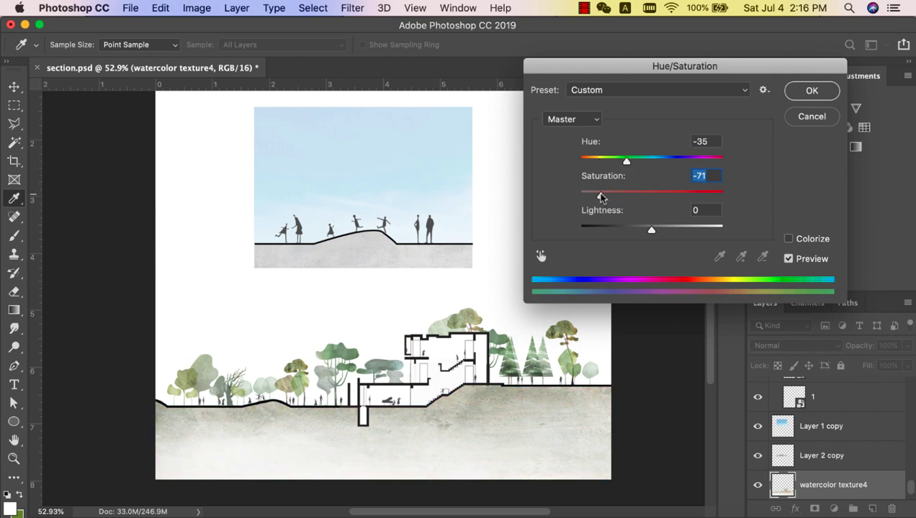
{"action": "left_click", "coordinate": [835, 92]}
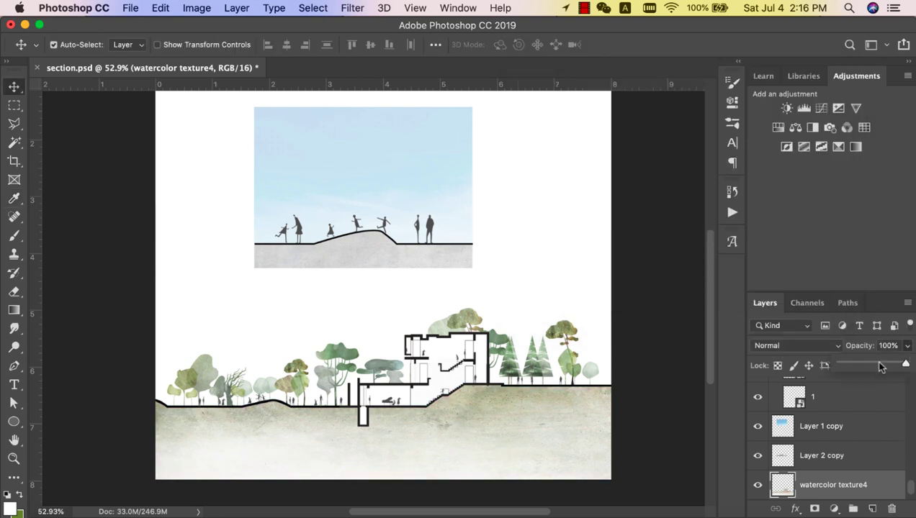
{"action": "left_click", "coordinate": [880, 367]}
Delete the concrete ground and the sky of the upper section
{"action": "scroll", "coordinate": [545, 409], "scroll_direction": "up", "scroll_amount": 3}
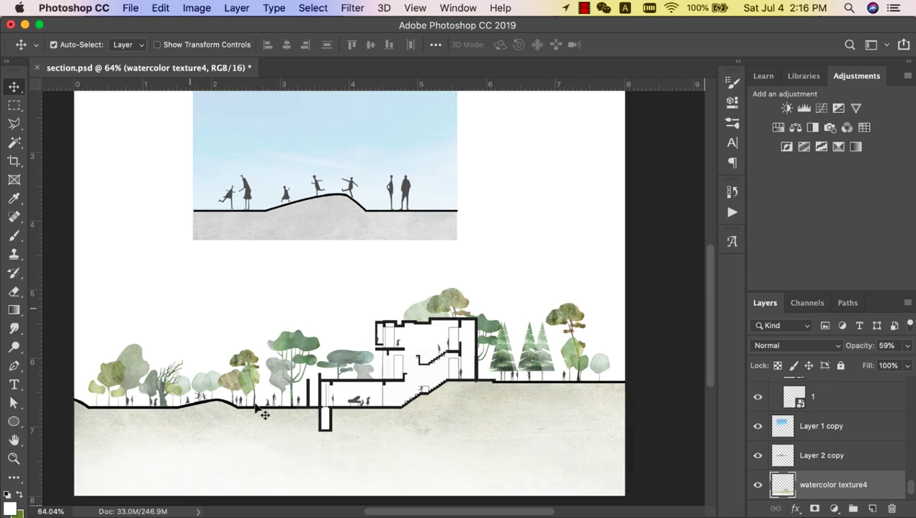
{"action": "scroll", "coordinate": [258, 405], "scroll_direction": "up", "scroll_amount": 5}
{"action": "left_click", "coordinate": [296, 309]}
{"action": "key", "text": "Delete"}
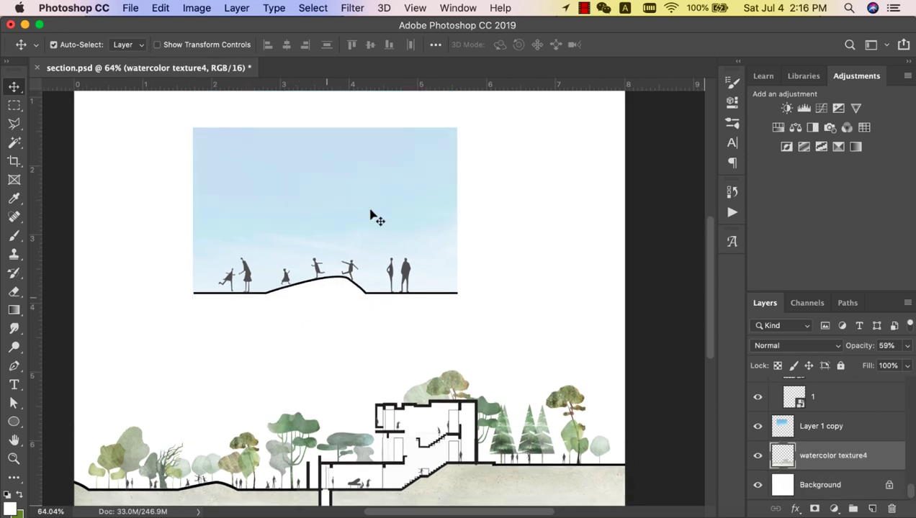
{"action": "left_click", "coordinate": [370, 216]}
{"action": "key", "text": "Delete"}
Duplicate the pale round tree twice onto the upper section's mound, scaling the copies to about 38% and 47%
{"action": "left_click_drag", "start_coordinate": [207, 462], "coordinate": [345, 225]}
{"action": "key", "text": "super+t"}
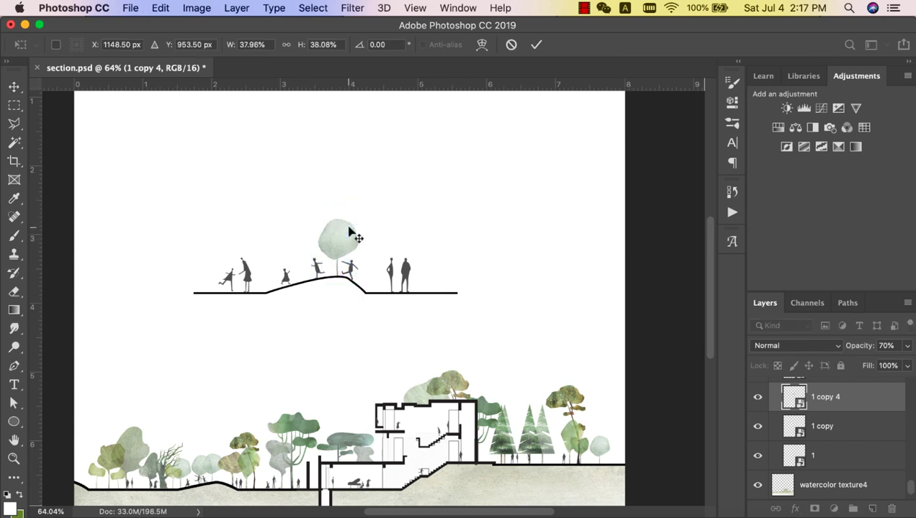
{"action": "key", "text": "Return"}
{"action": "left_click_drag", "start_coordinate": [317, 250], "coordinate": [301, 252]}
{"action": "key", "text": "super+t"}
{"action": "left_click_drag", "start_coordinate": [306, 214], "coordinate": [309, 203]}
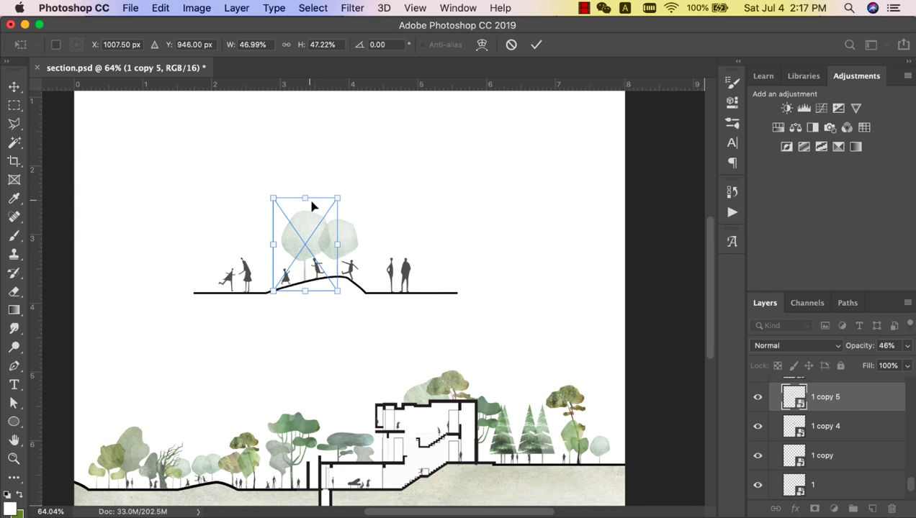
{"action": "key", "text": "Return"}
Duplicate the bare tree 23 to the upper section's left end and enlarge it well above the people
{"action": "left_click_drag", "start_coordinate": [182, 472], "coordinate": [216, 263]}
{"action": "key", "text": "super+t"}
{"action": "left_click_drag", "start_coordinate": [238, 232], "coordinate": [237, 107]}
{"action": "left_click_drag", "start_coordinate": [205, 203], "coordinate": [209, 222]}
{"action": "key", "text": "Return"}
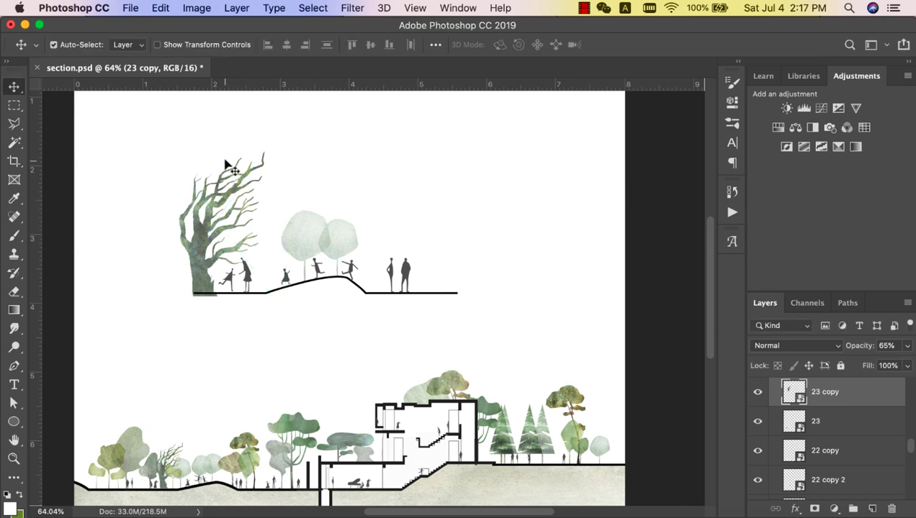
{"action": "left_click_drag", "start_coordinate": [201, 270], "coordinate": [204, 268]}
Duplicate tree 6 and a pale round tree beside the upper section's bare tree, scaling the tree 6 copy to about 51% and adjusting opacity
{"action": "mouse_move", "coordinate": [152, 476]}
{"action": "left_mouse_down"}
{"action": "mouse_move", "coordinate": [269, 260]}
{"action": "mouse_move", "coordinate": [267, 279]}
{"action": "mouse_move", "coordinate": [280, 189]}
{"action": "left_mouse_up"}
{"action": "key", "text": "super+t"}
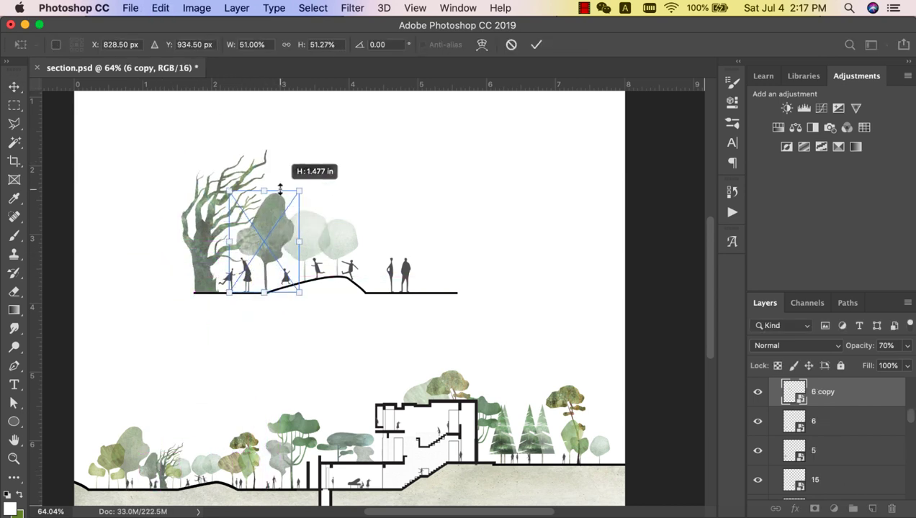
{"action": "key", "text": "Return"}
{"action": "left_click", "coordinate": [908, 347]}
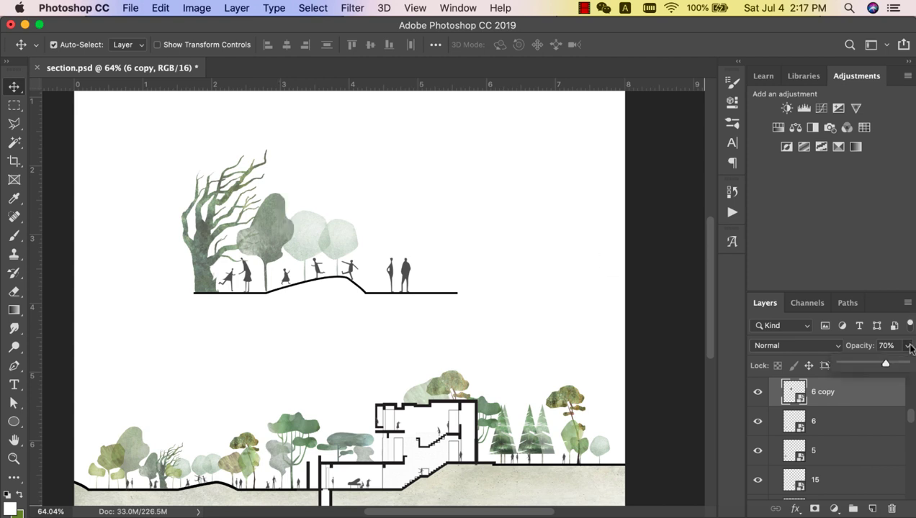
{"action": "left_click_drag", "start_coordinate": [874, 361], "coordinate": [852, 356]}
{"action": "left_click", "coordinate": [278, 241]}
{"action": "left_click_drag", "start_coordinate": [335, 243], "coordinate": [260, 259]}
Duplicate tree 10 to the upper section's right end and enlarge it behind the two standing people
{"action": "left_click_drag", "start_coordinate": [252, 474], "coordinate": [453, 106]}
{"action": "key", "text": "ctrl+t"}
{"action": "left_click_drag", "start_coordinate": [406, 225], "coordinate": [406, 237]}
{"action": "key", "text": "Return"}
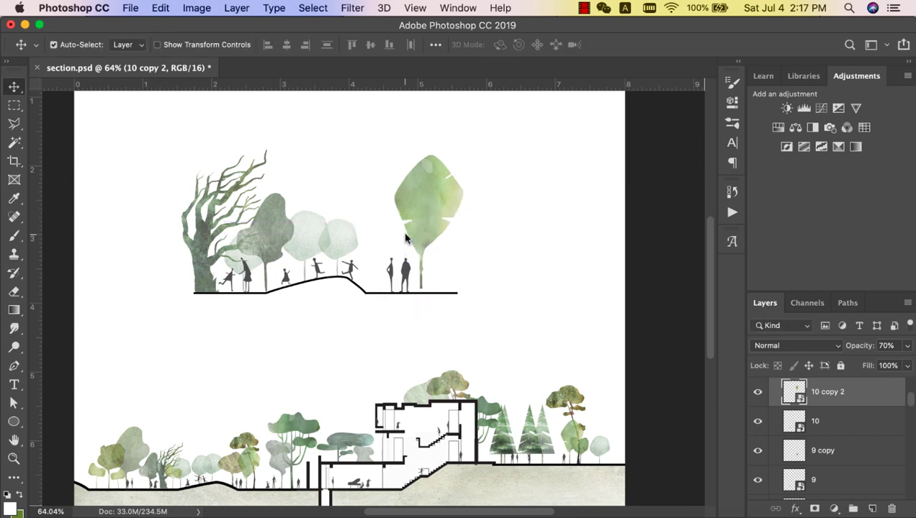
Duplicate the tall tree 22 to the upper section's right end and enlarge it to rise above the tree 10 copy
{"action": "left_click", "coordinate": [425, 229]}
{"action": "left_click_drag", "start_coordinate": [564, 394], "coordinate": [425, 108], "text": "alt"}
{"action": "key", "text": "super+t"}
{"action": "left_click_drag", "start_coordinate": [442, 150], "coordinate": [424, 159]}
{"action": "left_click_drag", "start_coordinate": [346, 208], "coordinate": [333, 205]}
{"action": "scroll", "coordinate": [360, 201], "scroll_direction": "down", "scroll_amount": 5}
{"action": "left_click_drag", "start_coordinate": [409, 188], "coordinate": [409, 183]}
{"action": "key", "text": "Return"}
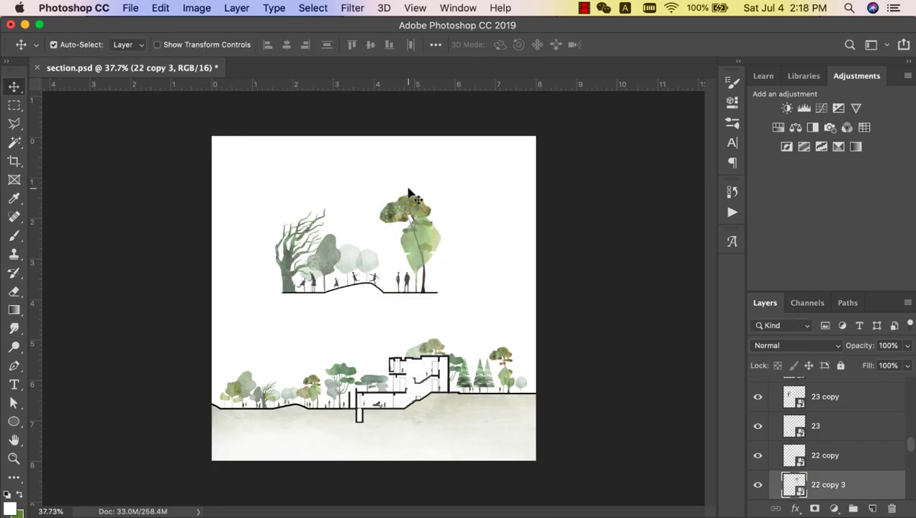
Duplicate the lime-green tree 3 to the flat ground right of the upper section's mound and enlarge it
{"action": "scroll", "coordinate": [406, 234], "scroll_direction": "up", "scroll_amount": 3}
{"action": "scroll", "coordinate": [406, 240], "scroll_direction": "up", "scroll_amount": 1}
{"action": "left_click_drag", "start_coordinate": [157, 452], "coordinate": [387, 292], "text": "alt"}
{"action": "key", "text": "super+t"}
{"action": "mouse_move", "coordinate": [387, 278]}
{"action": "left_mouse_down"}
{"action": "mouse_move", "coordinate": [446, 235]}
{"action": "mouse_move", "coordinate": [391, 278]}
{"action": "left_mouse_up"}
{"action": "left_click_drag", "start_coordinate": [390, 241], "coordinate": [389, 248]}
{"action": "key", "text": "Return"}
Try a copy of tree 9 at 30% opacity behind the upper section's right-hand trees, and delete the copy
{"action": "key", "text": "super+t"}
{"action": "left_click_drag", "start_coordinate": [272, 445], "coordinate": [439, 222], "text": "alt"}
{"action": "key", "text": "Return"}
{"action": "left_click", "coordinate": [907, 346]}
{"action": "left_click_drag", "start_coordinate": [885, 366], "coordinate": [861, 366]}
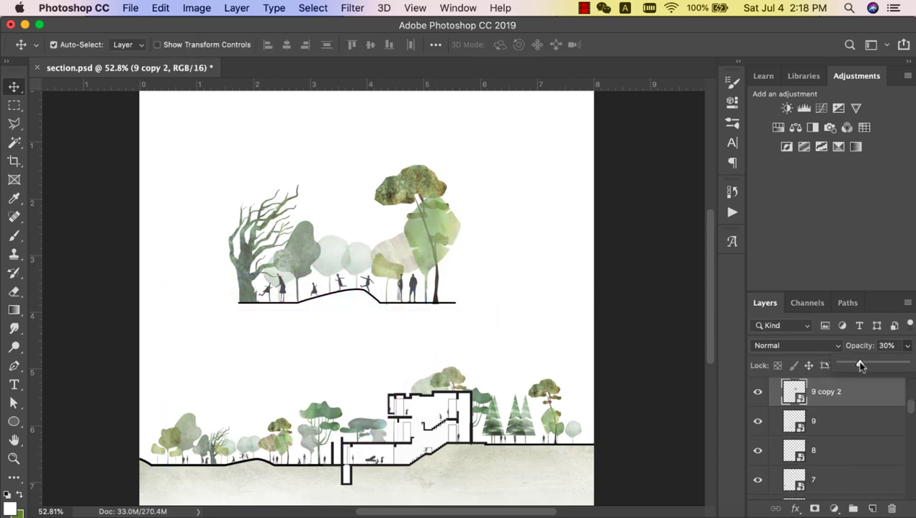
{"action": "left_click", "coordinate": [396, 251]}
{"action": "key", "text": "Delete"}
Duplicate the pale round tree to the right side of the upper section's mound and enlarge the copy
{"action": "left_click_drag", "start_coordinate": [337, 260], "coordinate": [367, 225], "text": "alt"}
{"action": "key", "text": "super+t"}
{"action": "key", "text": "Return"}
Resize the lime-green tree 3 copy right of the upper section's mound and align it with the ground line
{"action": "left_click", "coordinate": [381, 265]}
{"action": "key", "text": "super+t"}
{"action": "left_click_drag", "start_coordinate": [406, 252], "coordinate": [419, 236]}
{"action": "left_click_drag", "start_coordinate": [409, 294], "coordinate": [410, 294]}
{"action": "key", "text": "Return"}
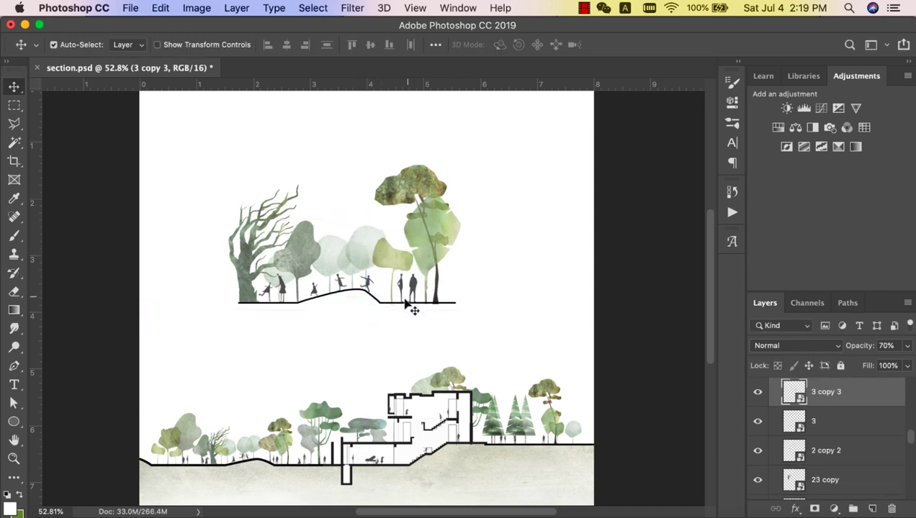
Bring the upper section's tree 22 copy in front of its tree 10 copy, and set the tree 10 copy's opacity to 66%
{"action": "left_click_drag", "start_coordinate": [421, 238], "coordinate": [413, 236]}
{"action": "key", "text": "super+z"}
{"action": "left_click", "coordinate": [418, 189]}
{"action": "left_click_drag", "start_coordinate": [836, 392], "coordinate": [846, 452]}
{"action": "left_click", "coordinate": [445, 225]}
{"action": "left_click_drag", "start_coordinate": [907, 347], "coordinate": [883, 363]}
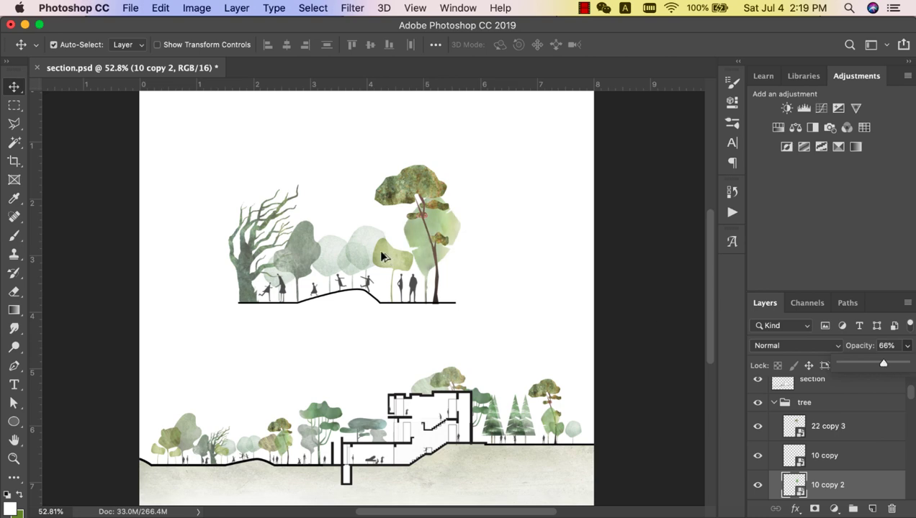
Place watercolor texture6.jpg as the upper section's sky at about 109% width and 88% height, with 38% opacity
{"action": "left_click", "coordinate": [597, 416]}
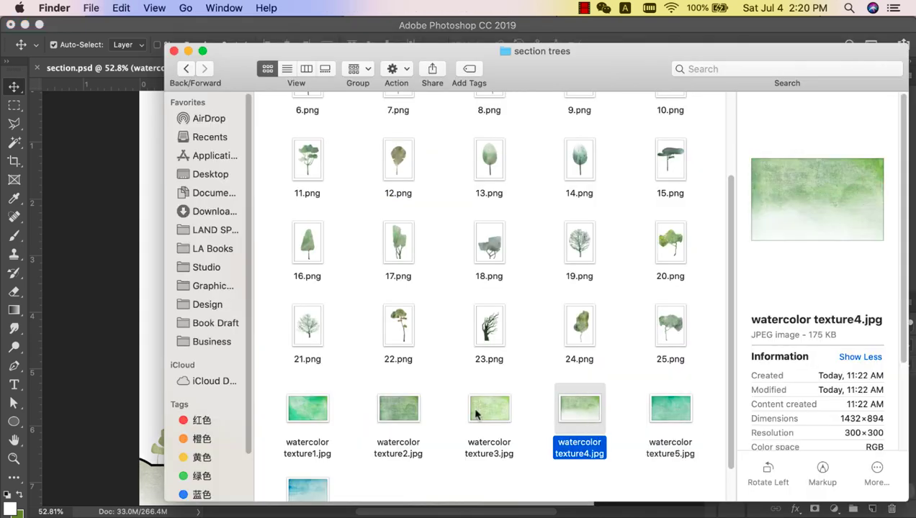
{"action": "left_click", "coordinate": [476, 414]}
{"action": "left_click", "coordinate": [389, 417]}
{"action": "left_click", "coordinate": [318, 413]}
{"action": "left_click_drag", "start_coordinate": [670, 408], "coordinate": [64, 242]}
{"action": "left_click_drag", "start_coordinate": [397, 290], "coordinate": [375, 228]}
{"action": "mouse_move", "coordinate": [352, 149]}
{"action": "left_mouse_down"}
{"action": "mouse_move", "coordinate": [352, 114]}
{"action": "mouse_move", "coordinate": [347, 149]}
{"action": "left_mouse_up"}
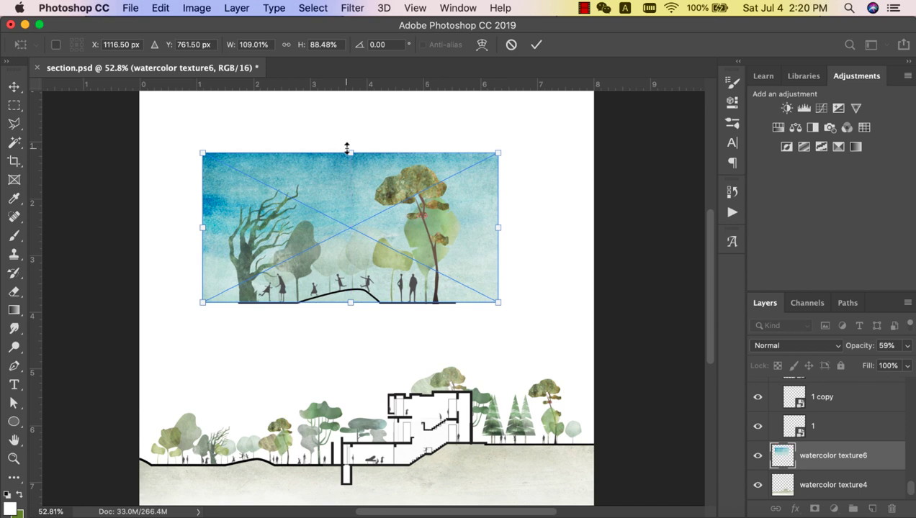
{"action": "key", "text": "Return"}
{"action": "left_click", "coordinate": [907, 345]}
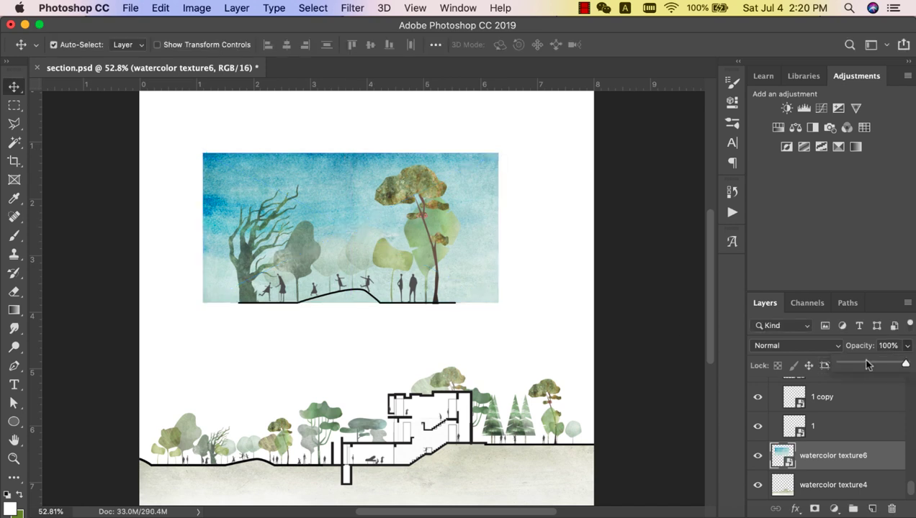
{"action": "left_click_drag", "start_coordinate": [907, 364], "coordinate": [865, 366]}
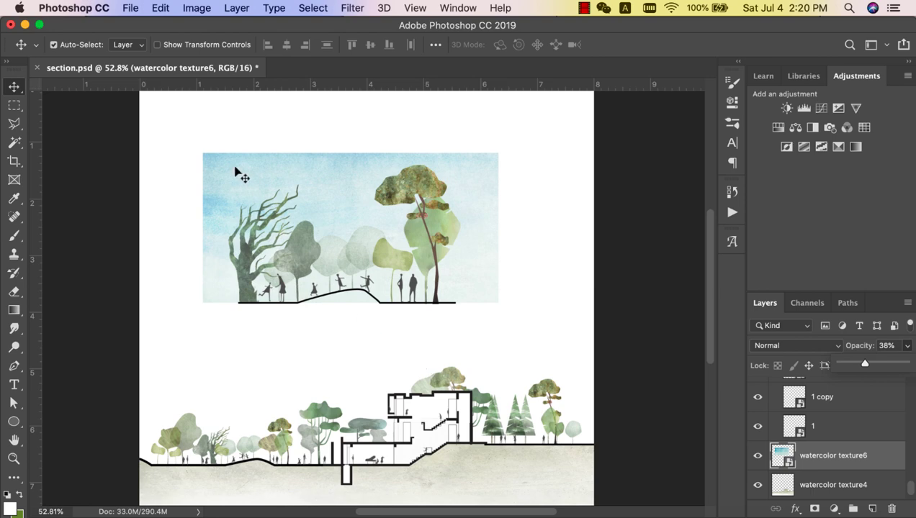
Place watercolor texture4.jpg over the ground area of the upper section
{"action": "key", "text": "super+Tab"}
{"action": "left_click", "coordinate": [490, 405]}
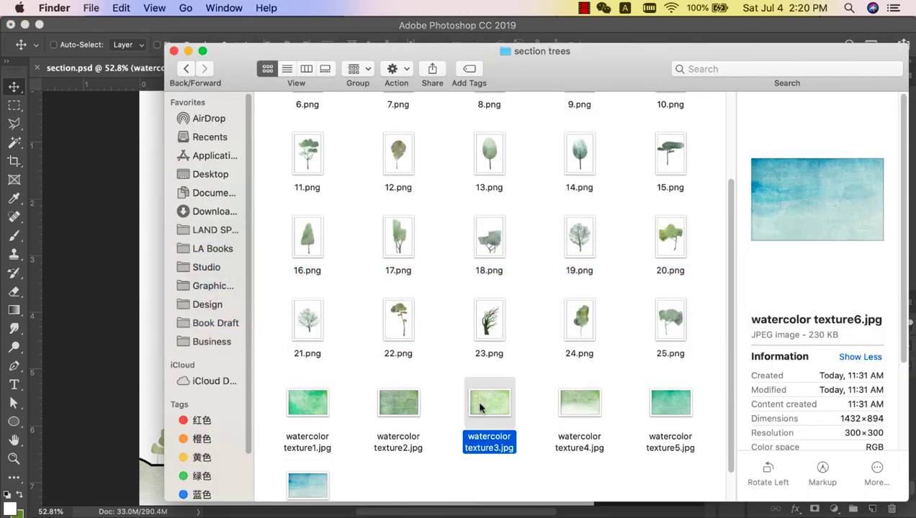
{"action": "scroll", "coordinate": [588, 418], "scroll_direction": "down", "scroll_amount": 2}
{"action": "left_click_drag", "start_coordinate": [581, 390], "coordinate": [356, 290]}
{"action": "key", "text": "Return"}
Rasterize the watercolor texture4 and watercolor texture6 layers and make watercolor texture4 the active layer
{"action": "left_click", "coordinate": [814, 484], "text": "shift"}
{"action": "right_click", "coordinate": [814, 485]}
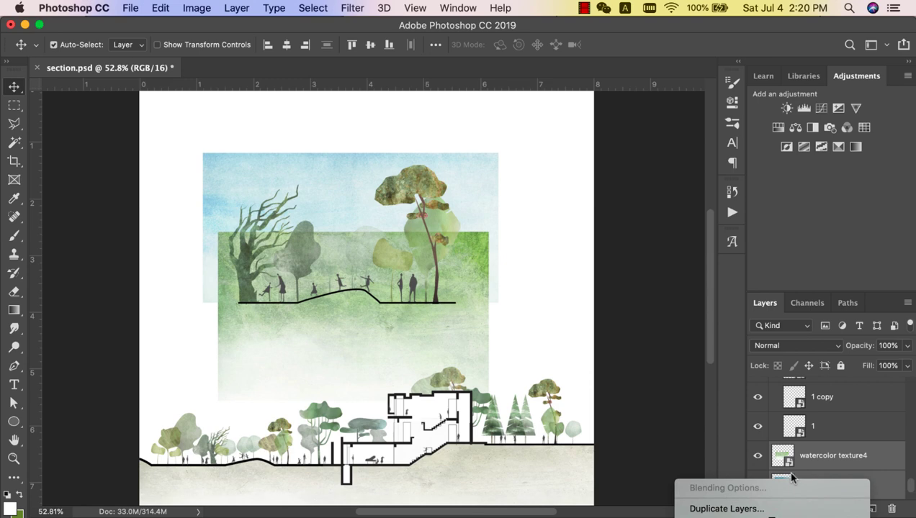
{"action": "left_click", "coordinate": [727, 422]}
{"action": "left_click", "coordinate": [775, 451]}
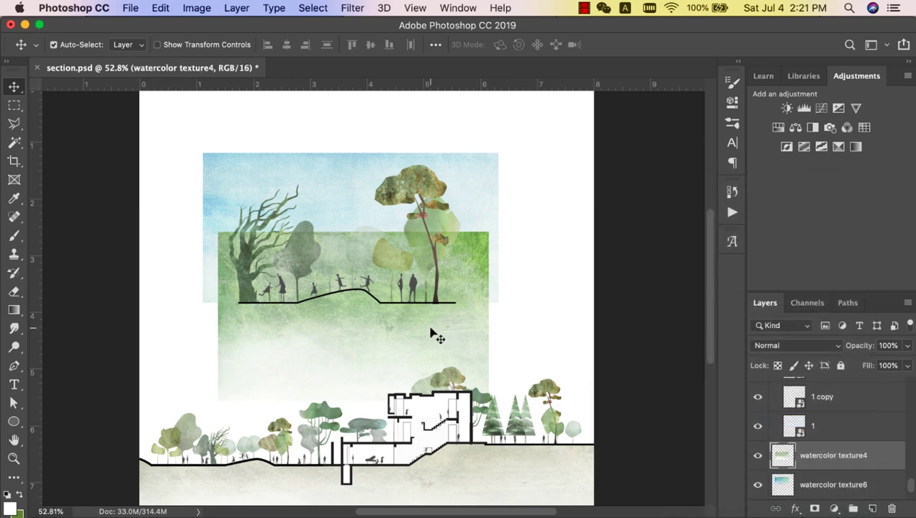
Shift the upper ground texture's hue to -37, reduce its saturation, and set its opacity to 91%
{"action": "key", "text": "w"}
{"action": "key", "text": "super+u"}
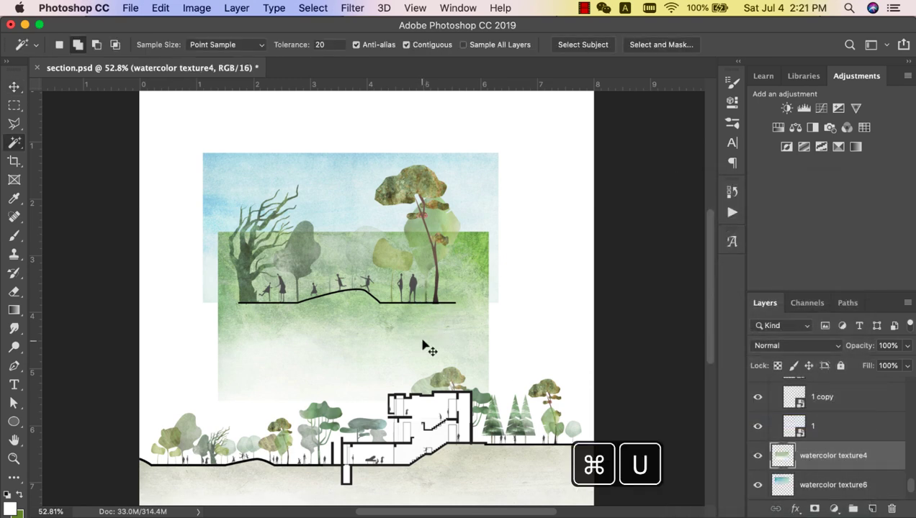
{"action": "left_click_drag", "start_coordinate": [650, 161], "coordinate": [625, 162]}
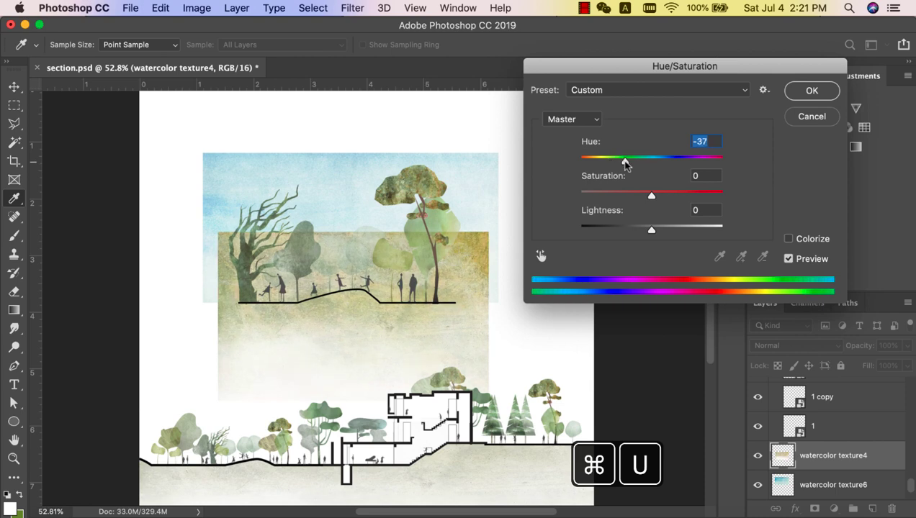
{"action": "left_click_drag", "start_coordinate": [651, 195], "coordinate": [626, 196]}
{"action": "left_click", "coordinate": [799, 96]}
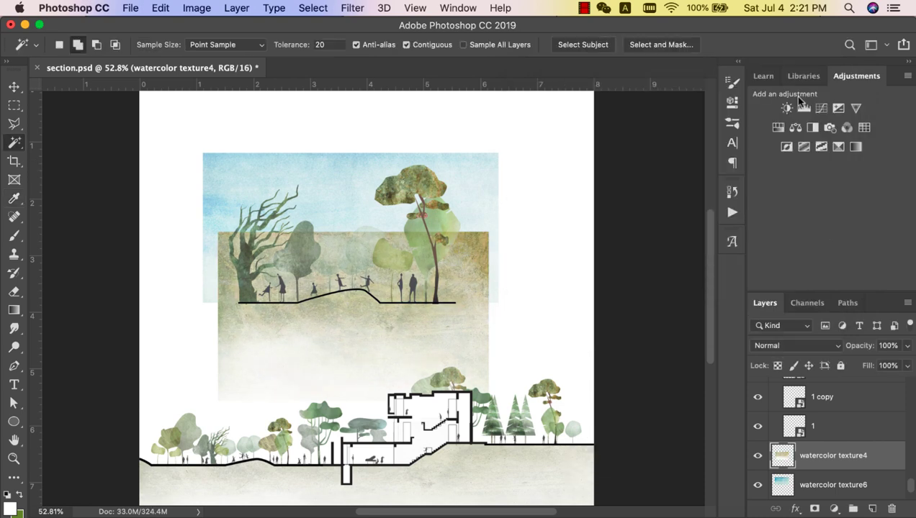
{"action": "left_click", "coordinate": [908, 346]}
{"action": "mouse_move", "coordinate": [908, 364]}
{"action": "left_mouse_down"}
{"action": "mouse_move", "coordinate": [875, 364]}
{"action": "mouse_move", "coordinate": [900, 364]}
{"action": "left_mouse_up"}
Select the part of watercolor texture4 above the upper section's ground line with the Polygonal Lasso and delete it
{"action": "key", "text": "l"}
{"action": "scroll", "coordinate": [357, 275], "scroll_direction": "up", "scroll_amount": 4}
{"action": "key", "text": "l"}
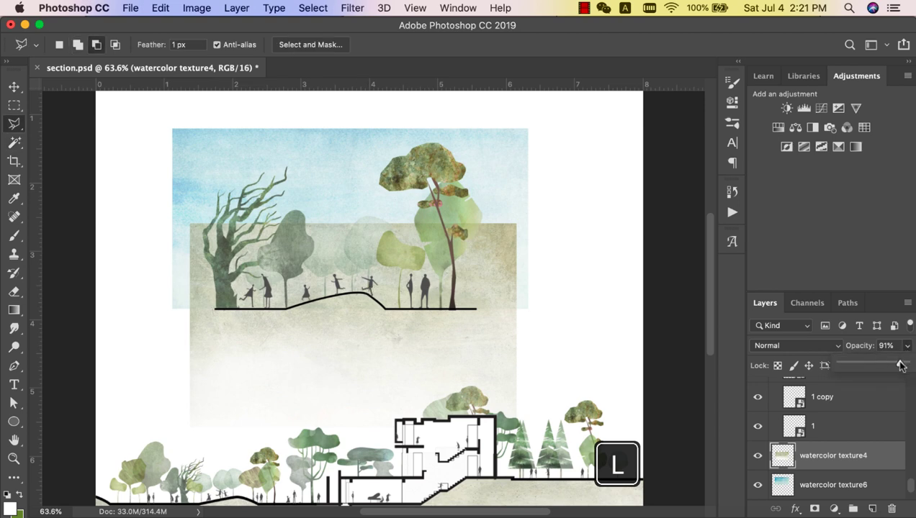
{"action": "left_click", "coordinate": [528, 309]}
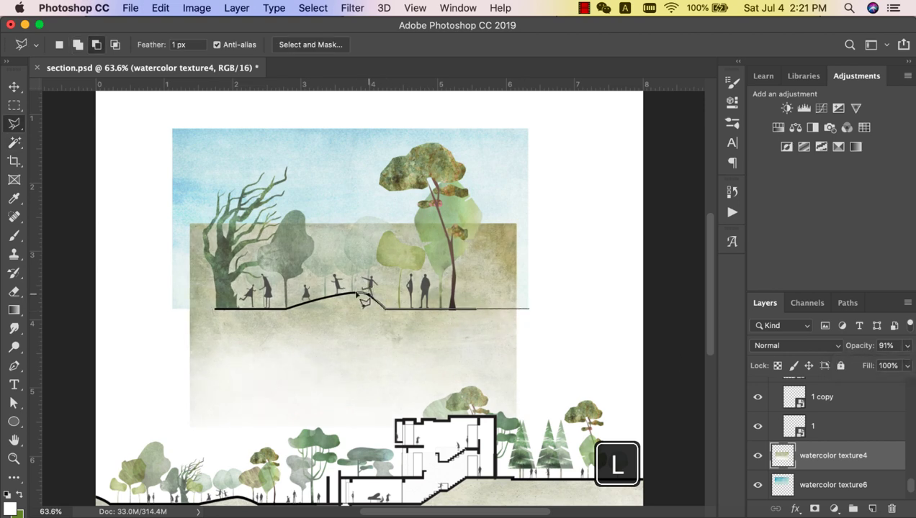
{"action": "left_click", "coordinate": [150, 154]}
{"action": "left_click", "coordinate": [580, 127]}
{"action": "double_click", "coordinate": [589, 308]}
{"action": "key", "text": "Delete"}
{"action": "key", "text": "super+d"}
{"action": "key", "text": "v"}
{"action": "scroll", "coordinate": [585, 313], "scroll_direction": "down", "scroll_amount": 2}
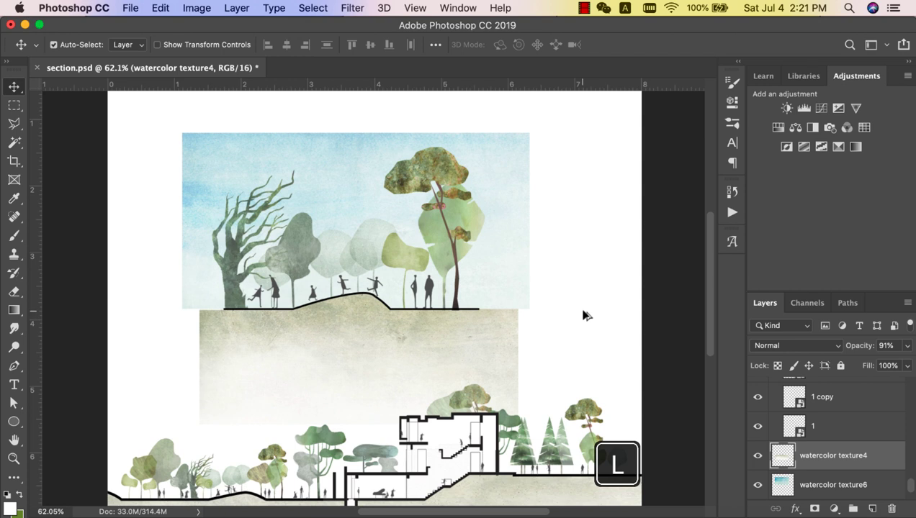
Trim off the lower part of the upper section's ground texture with a rectangular selection above the lower section's building
{"action": "key", "text": "m"}
{"action": "left_click_drag", "start_coordinate": [568, 483], "coordinate": [168, 375]}
{"action": "key", "text": "Delete"}
{"action": "key", "text": "super+d"}
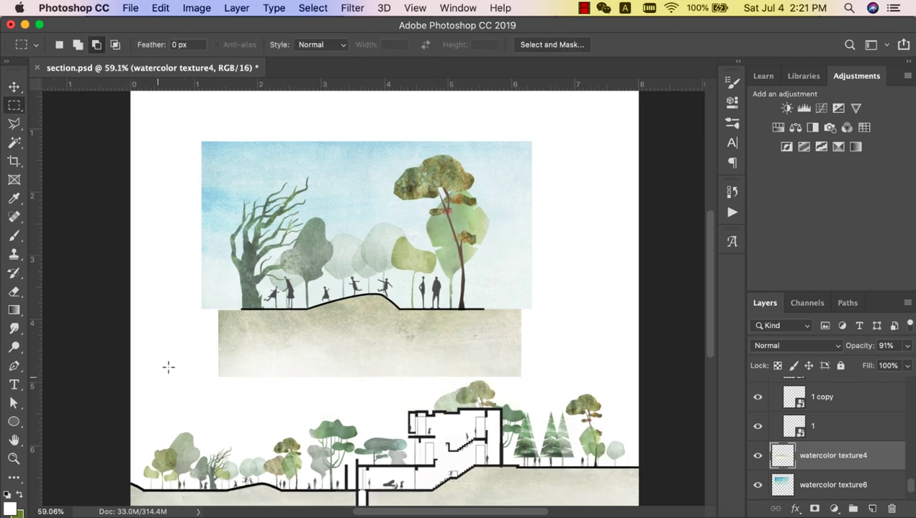
{"action": "key", "text": "v"}
{"action": "scroll", "coordinate": [316, 362], "scroll_direction": "down", "scroll_amount": 3}
Collapse the tree group and add a new layer above the people layer
{"action": "scroll", "coordinate": [864, 440], "scroll_direction": "up", "scroll_amount": 20}
{"action": "left_click", "coordinate": [774, 475]}
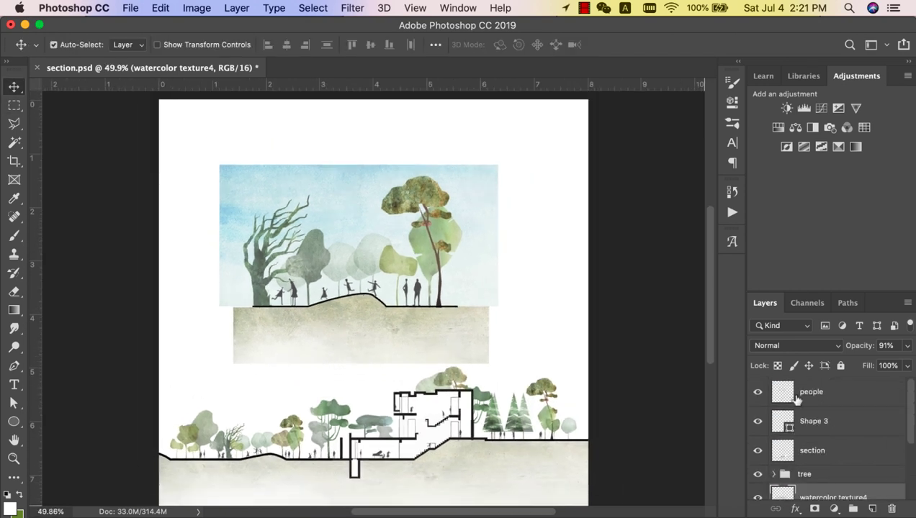
{"action": "left_click", "coordinate": [803, 394]}
{"action": "left_click", "coordinate": [872, 509]}
Draw a circular selection over the upper section, fill it with white at 57% opacity, and nudge it slightly upward
{"action": "left_click_drag", "start_coordinate": [10, 106], "coordinate": [42, 118]}
{"action": "left_click_drag", "start_coordinate": [257, 157], "coordinate": [509, 381]}
{"action": "key", "text": "alt+BackSpace"}
{"action": "key", "text": "super+d"}
{"action": "key", "text": "5"}
{"action": "key", "text": "7"}
{"action": "key", "text": "v"}
{"action": "left_click_drag", "start_coordinate": [378, 250], "coordinate": [377, 239]}
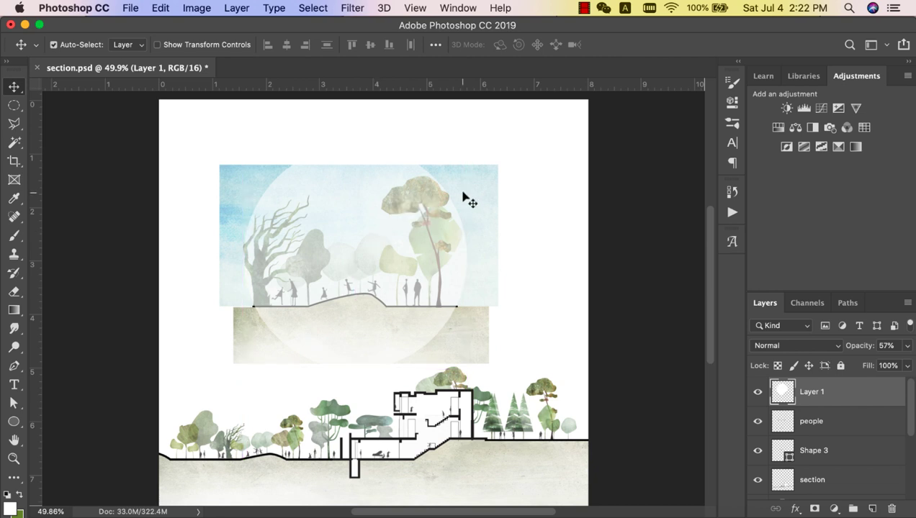
Fill the area outside the circle with white on a new layer and hide the white circle on Layer 1
{"action": "key", "text": "w"}
{"action": "left_click", "coordinate": [357, 110]}
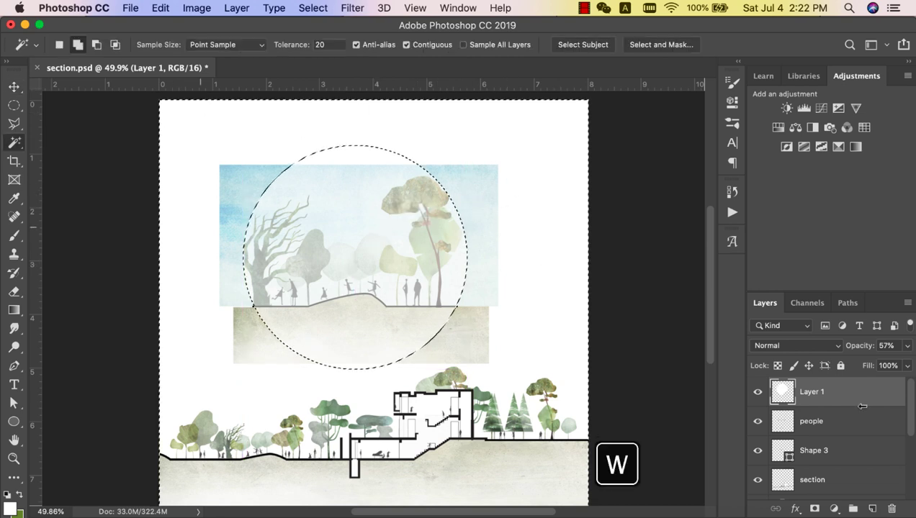
{"action": "left_click", "coordinate": [871, 509]}
{"action": "key", "text": "super+BackSpace"}
{"action": "key", "text": "super+d"}
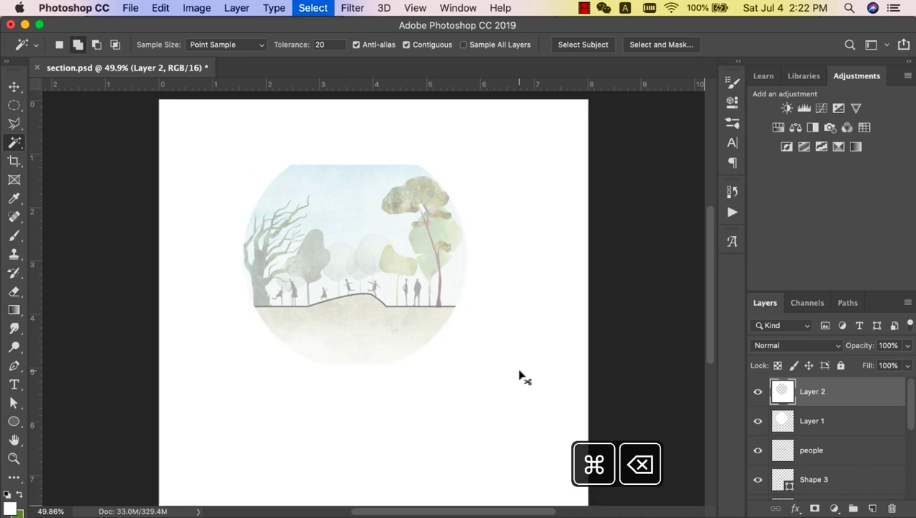
{"action": "left_click", "coordinate": [758, 424]}
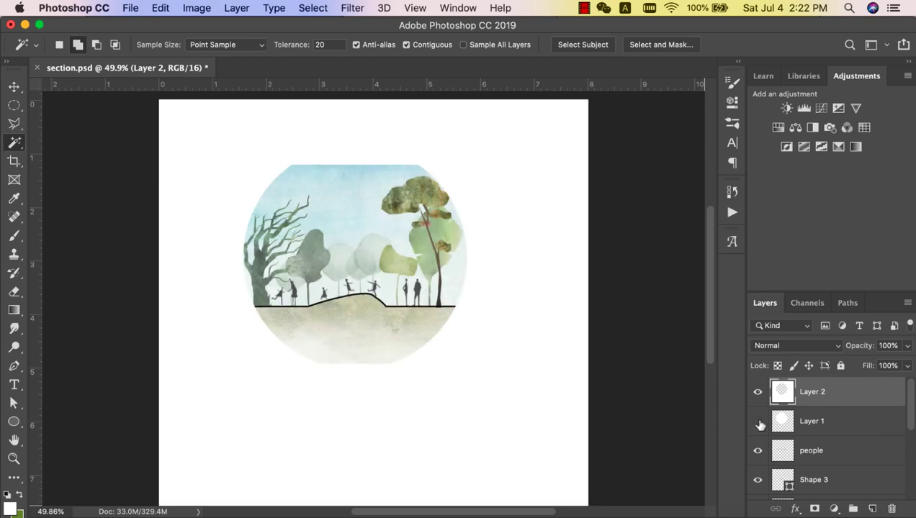
Move the sky texture up and scale it to 93.85% width and 114.03% height to cover the circle above the ground line
{"action": "key", "text": "v"}
{"action": "left_click_drag", "start_coordinate": [356, 199], "coordinate": [355, 177]}
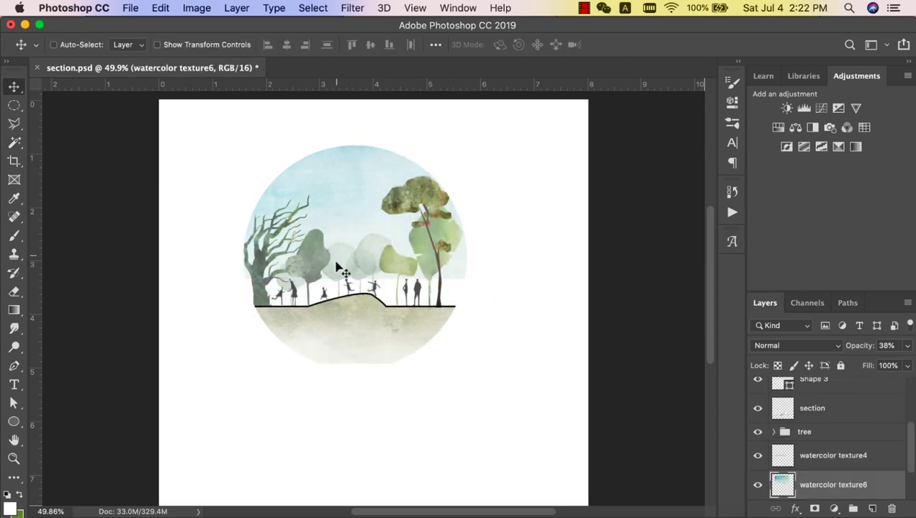
{"action": "key", "text": "super+t"}
{"action": "left_click_drag", "start_coordinate": [362, 279], "coordinate": [363, 309]}
{"action": "left_click_drag", "start_coordinate": [220, 222], "coordinate": [235, 223]}
{"action": "left_click_drag", "start_coordinate": [365, 137], "coordinate": [365, 144]}
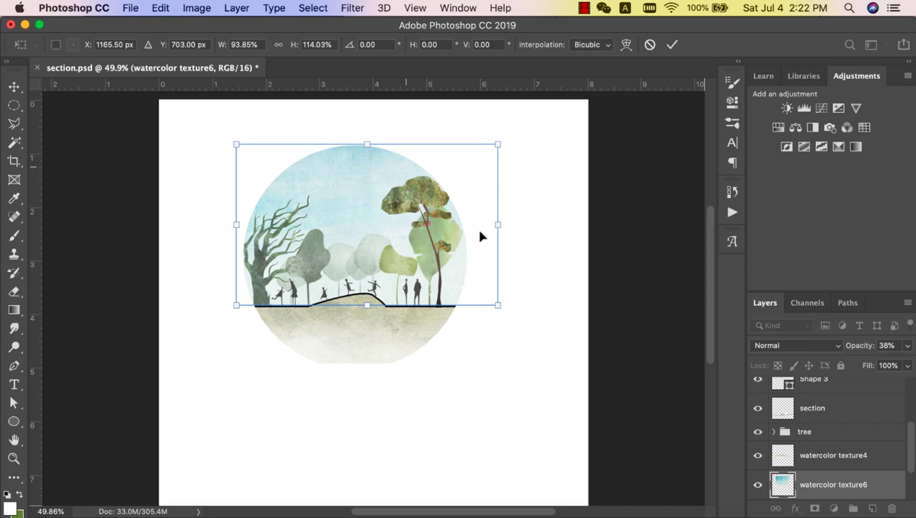
{"action": "key", "text": "Return"}
Stretch watercolor texture4 downward so the ground fills the bottom of the circle
{"action": "left_click", "coordinate": [389, 331]}
{"action": "key", "text": "super+t"}
{"action": "left_click_drag", "start_coordinate": [360, 362], "coordinate": [361, 373]}
{"action": "mouse_move", "coordinate": [360, 293]}
{"action": "left_mouse_down"}
{"action": "mouse_move", "coordinate": [360, 281]}
{"action": "mouse_move", "coordinate": [361, 289]}
{"action": "left_mouse_up"}
{"action": "key", "text": "super+z"}
{"action": "key", "text": "Return"}
Delete the excess ground texture lying above the ground line inside the circle
{"action": "left_click", "coordinate": [309, 307]}
{"action": "left_click", "coordinate": [239, 308]}
{"action": "left_click", "coordinate": [273, 234]}
{"action": "left_click", "coordinate": [511, 210]}
{"action": "double_click", "coordinate": [517, 291]}
{"action": "key", "text": "Delete"}
{"action": "key", "text": "super+d"}
Outline a thin strip along the mound's top on a new layer above watercolor texture4 and fill it with green
{"action": "scroll", "coordinate": [364, 293], "scroll_direction": "up", "scroll_amount": 10}
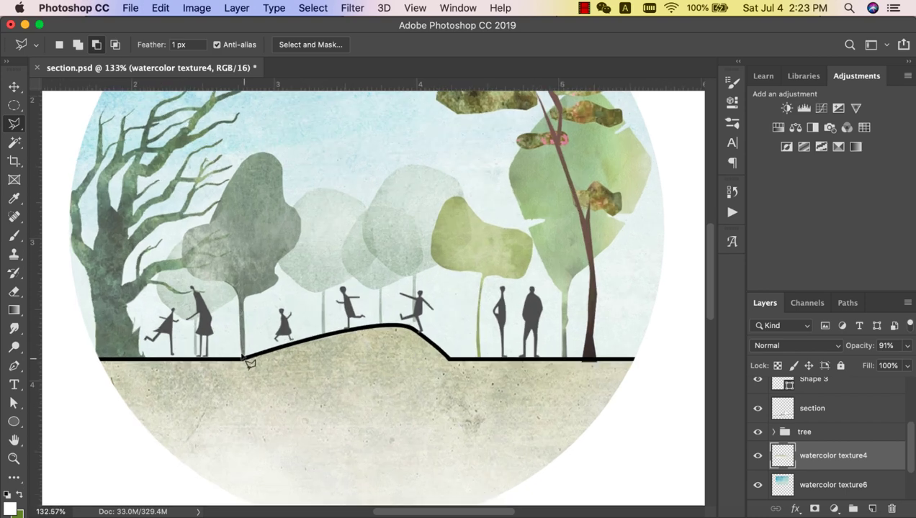
{"action": "left_click", "coordinate": [843, 421]}
{"action": "left_click", "coordinate": [859, 457]}
{"action": "left_click", "coordinate": [872, 508]}
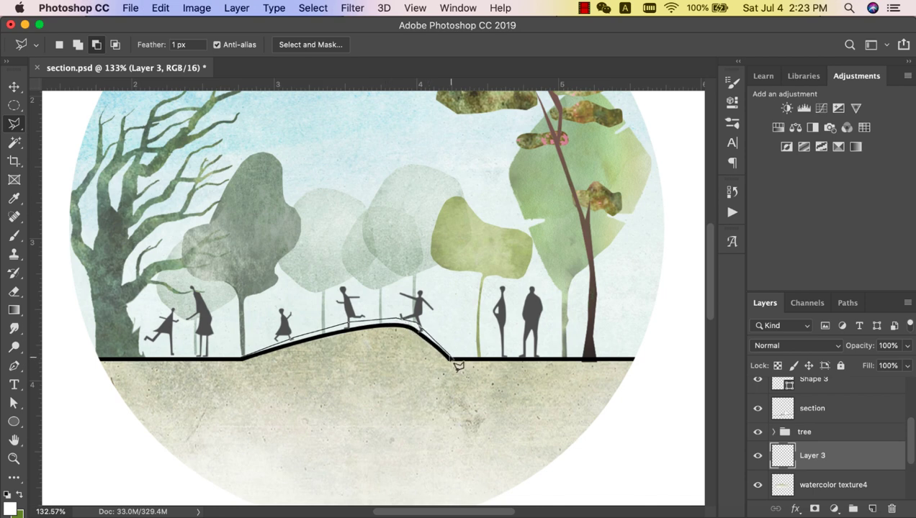
{"action": "left_click", "coordinate": [239, 356]}
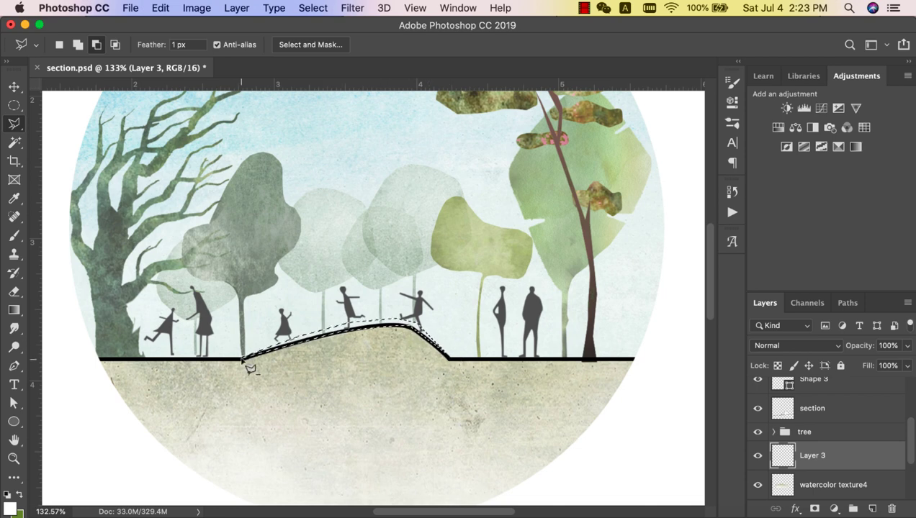
{"action": "key", "text": "super+BackSpace"}
{"action": "key", "text": "super+d"}
{"action": "key", "text": "v"}
{"action": "scroll", "coordinate": [369, 337], "scroll_direction": "down", "scroll_amount": 2}
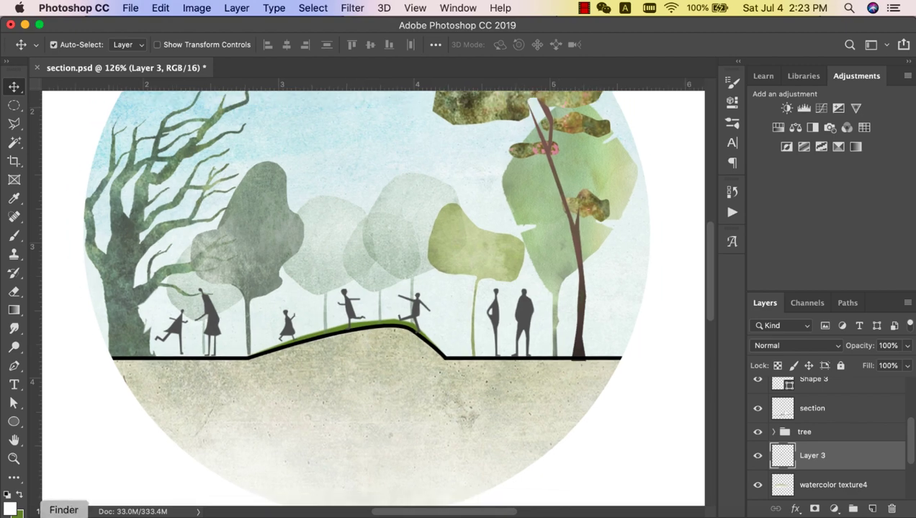
Place watercolor texture2.jpg over the mound and clip it to the green strip on Layer 3
{"action": "left_click", "coordinate": [61, 514]}
{"action": "left_click", "coordinate": [378, 375]}
{"action": "left_click_drag", "start_coordinate": [390, 389], "coordinate": [151, 317]}
{"action": "left_click_drag", "start_coordinate": [643, 307], "coordinate": [501, 316]}
{"action": "left_click_drag", "start_coordinate": [417, 320], "coordinate": [389, 323]}
{"action": "key", "text": "Return"}
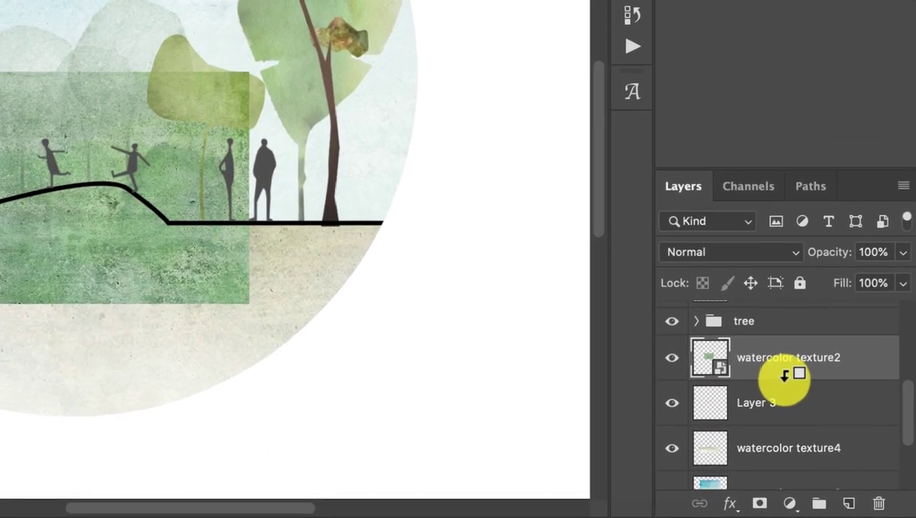
{"action": "left_click", "coordinate": [785, 378], "text": "alt"}
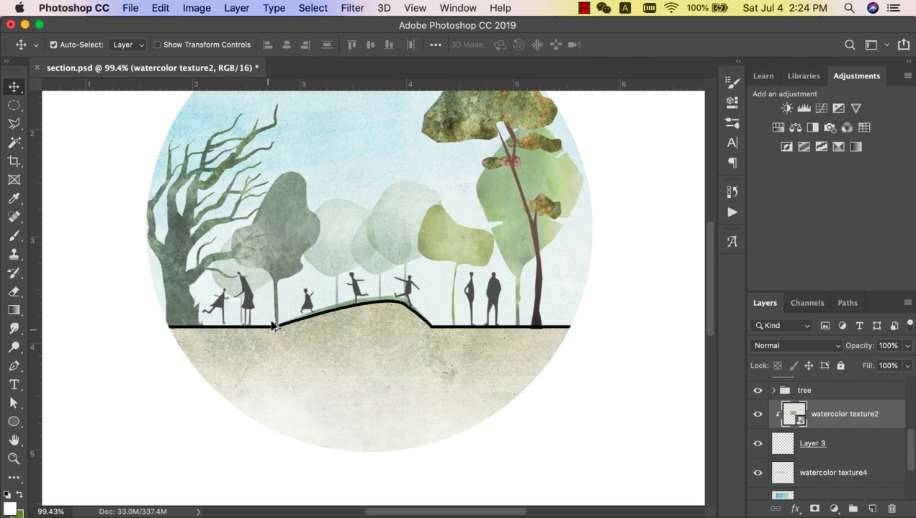
Set Layer 2's opacity to 50% and delete the part of its white fill that covers the lower section
{"action": "scroll", "coordinate": [275, 328], "scroll_direction": "up", "scroll_amount": 5}
{"action": "scroll", "coordinate": [273, 326], "scroll_direction": "down", "scroll_amount": 4}
{"action": "scroll", "coordinate": [272, 325], "scroll_direction": "down", "scroll_amount": 3}
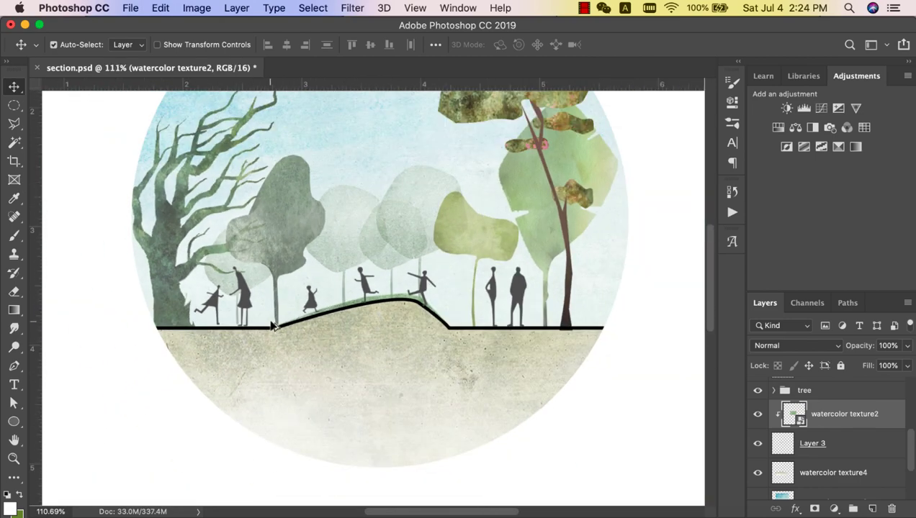
{"action": "scroll", "coordinate": [272, 326], "scroll_direction": "down", "scroll_amount": 6}
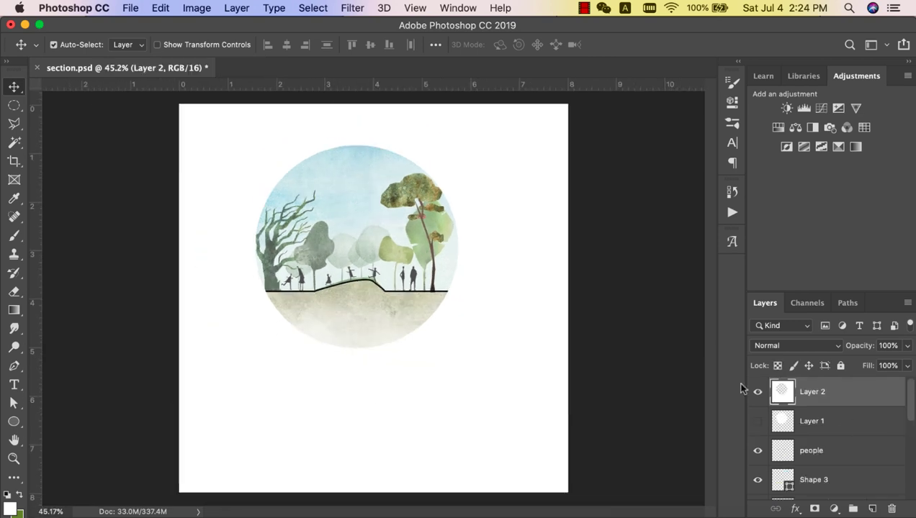
{"action": "left_click", "coordinate": [905, 346]}
{"action": "left_click_drag", "start_coordinate": [906, 366], "coordinate": [872, 365]}
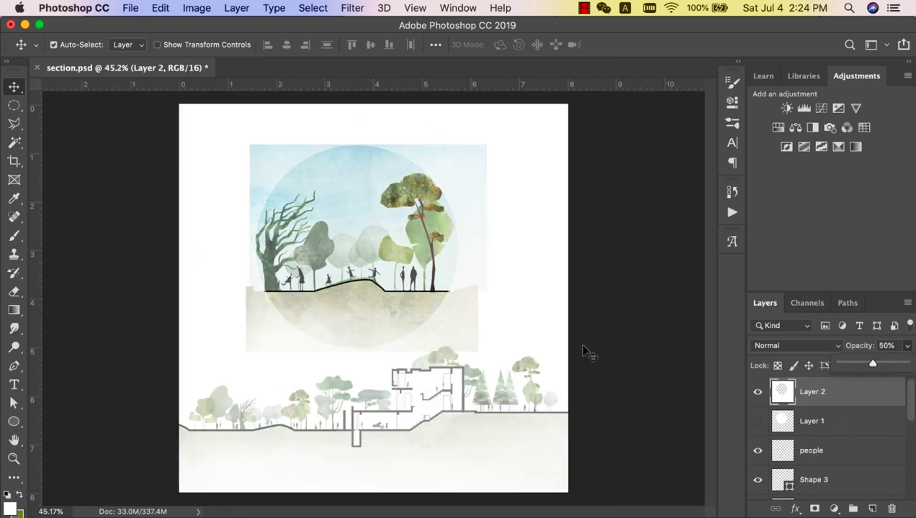
{"action": "key", "text": "l"}
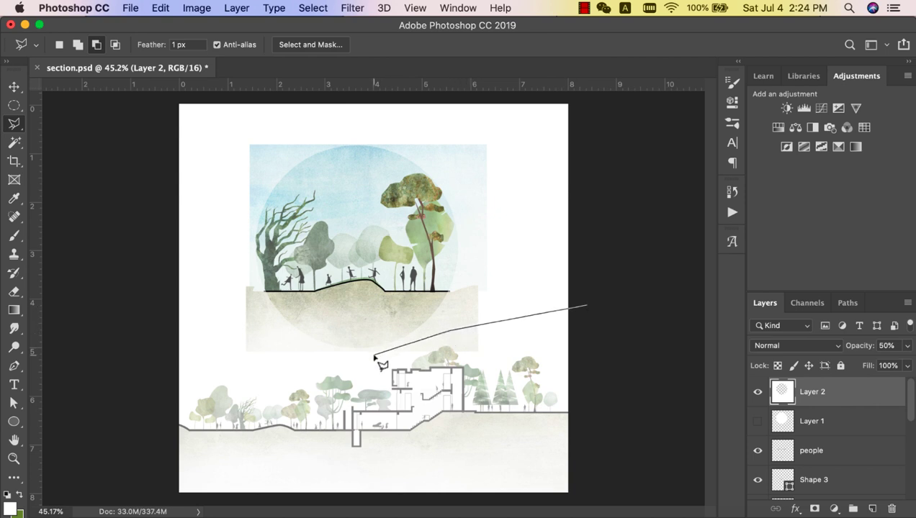
{"action": "left_click", "coordinate": [140, 503]}
{"action": "left_click", "coordinate": [584, 501]}
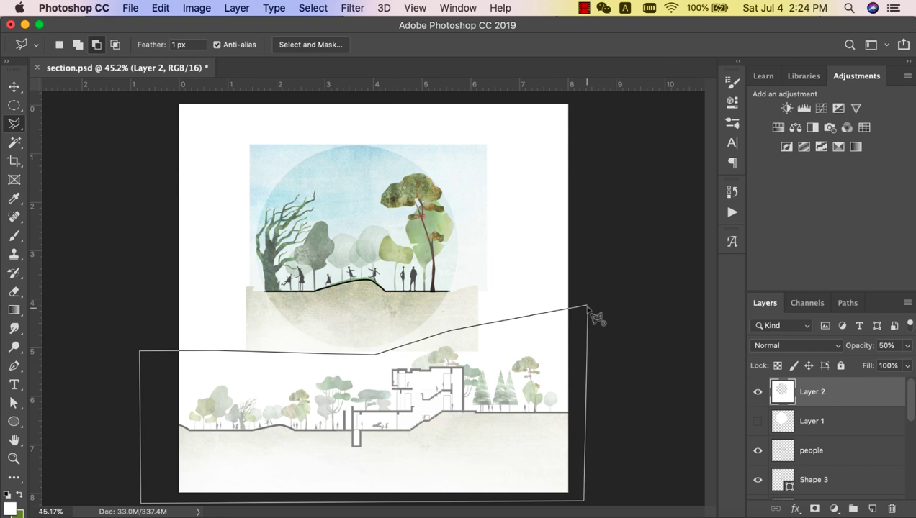
{"action": "left_click", "coordinate": [587, 307]}
{"action": "key", "text": "BackSpace"}
{"action": "key", "text": "super+d"}
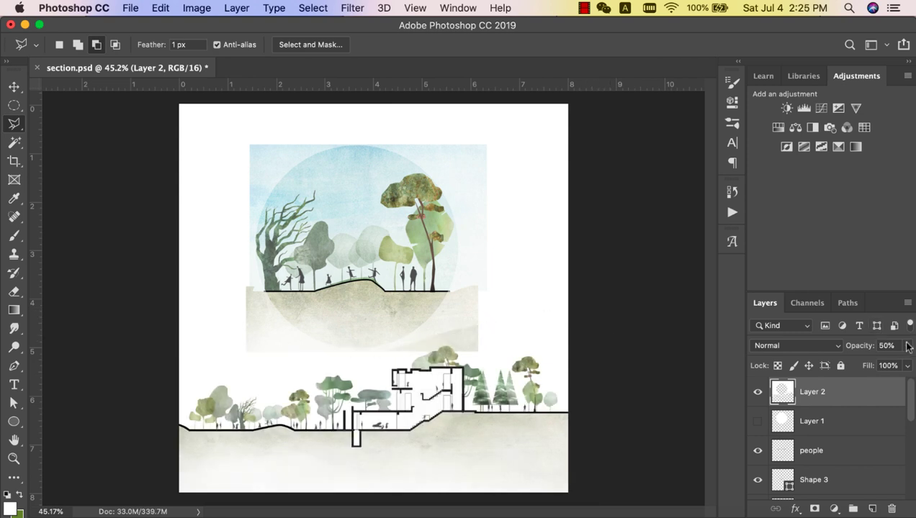
Set Layer 2's opacity to 100% and select its white area around the circle
{"action": "left_click_drag", "start_coordinate": [909, 348], "coordinate": [908, 364]}
{"action": "key", "text": "w"}
{"action": "left_click", "coordinate": [482, 284]}
{"action": "key", "text": "v"}
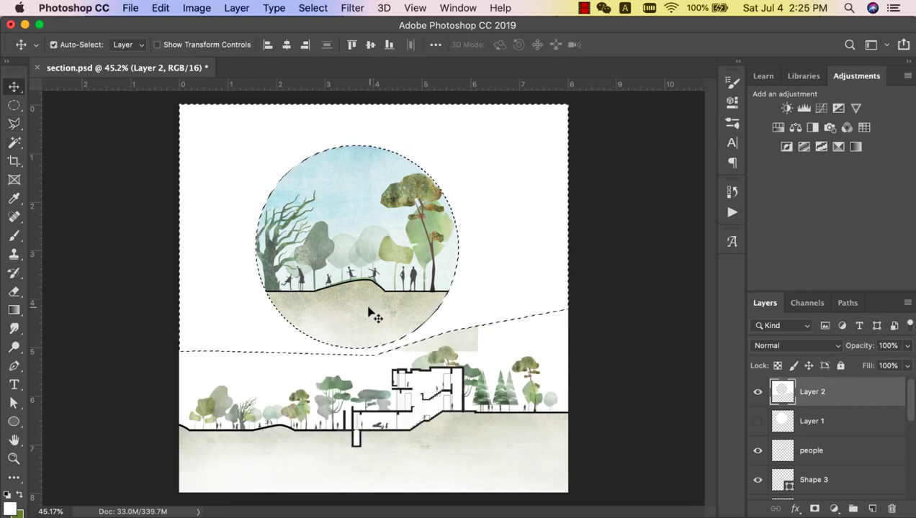
Drop the selection and delete the leftover wedge of watercolor texture4 between the circle and the lower section's building
{"action": "left_click", "coordinate": [368, 312]}
{"action": "key", "text": "super+d"}
{"action": "key", "text": "l"}
{"action": "left_click", "coordinate": [506, 295]}
{"action": "left_click", "coordinate": [358, 358]}
{"action": "left_click", "coordinate": [513, 401]}
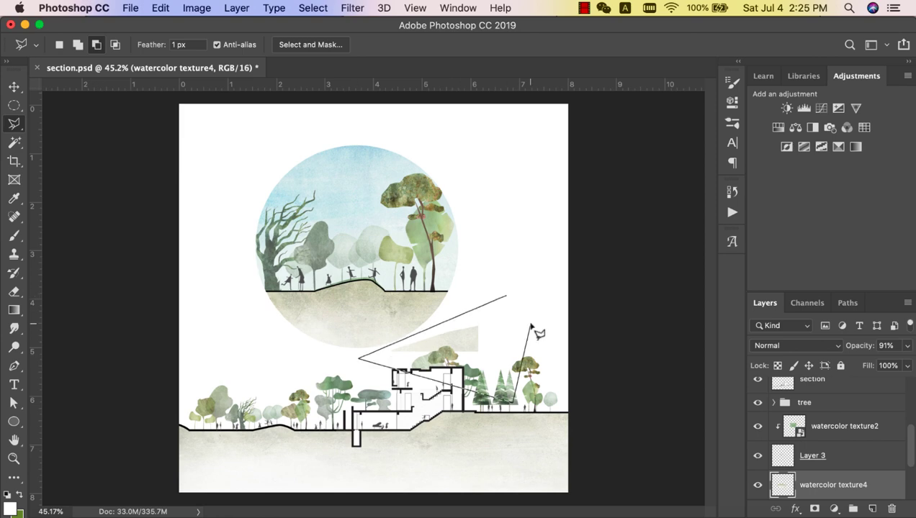
{"action": "double_click", "coordinate": [531, 326]}
{"action": "key", "text": "BackSpace"}
{"action": "key", "text": "super+d"}
{"action": "key", "text": "v"}
Lower the opacity of the circle's ground texture and of its watercolor texture6 sky
{"action": "left_click_drag", "start_coordinate": [908, 347], "coordinate": [884, 366]}
{"action": "scroll", "coordinate": [377, 299], "scroll_direction": "up", "scroll_amount": 4}
{"action": "key", "text": "w"}
{"action": "left_click", "coordinate": [352, 292]}
{"action": "key", "text": "super+d"}
{"action": "left_click", "coordinate": [355, 184]}
{"action": "right_click", "coordinate": [354, 205]}
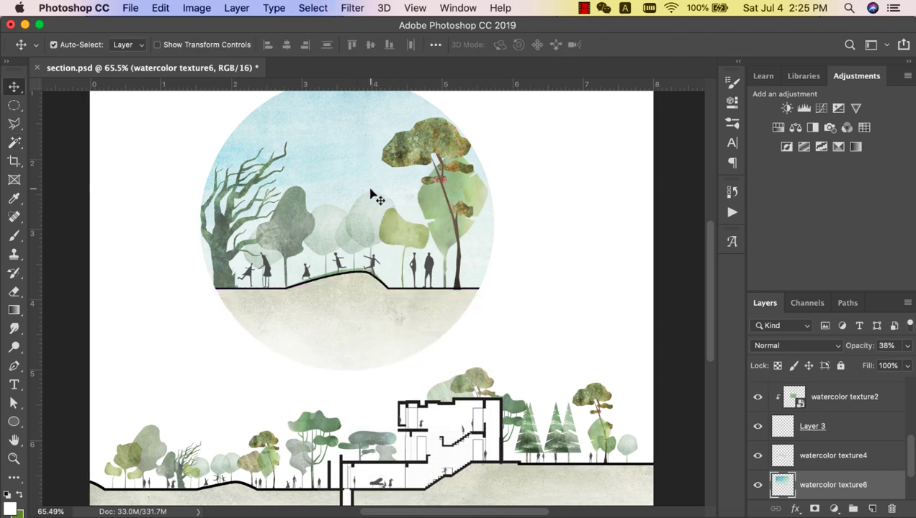
{"action": "key", "text": "super+d"}
{"action": "left_click_drag", "start_coordinate": [907, 346], "coordinate": [858, 365]}
Duplicate the large light-green tree toward the circle's right edge and set the copy's opacity to 58%
{"action": "scroll", "coordinate": [472, 336], "scroll_direction": "down", "scroll_amount": 2}
{"action": "left_click_drag", "start_coordinate": [458, 210], "coordinate": [490, 214]}
{"action": "left_click", "coordinate": [908, 346]}
{"action": "left_click_drag", "start_coordinate": [873, 362], "coordinate": [790, 360]}
{"action": "left_click", "coordinate": [878, 365]}
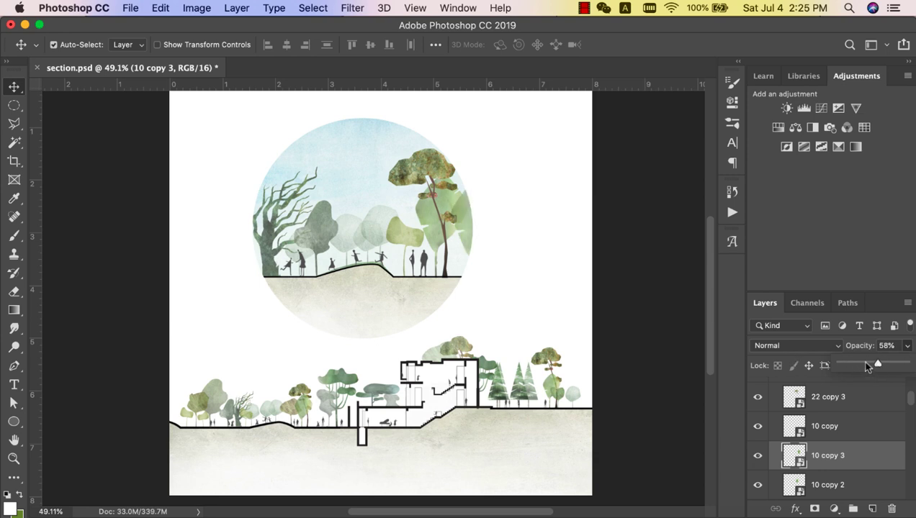
Widen the circle's tall brown-green tree, reduce its height, and keep its trunk on the ground line
{"action": "left_click", "coordinate": [449, 170]}
{"action": "key", "text": "super+t"}
{"action": "left_click_drag", "start_coordinate": [479, 209], "coordinate": [489, 209]}
{"action": "left_click_drag", "start_coordinate": [433, 127], "coordinate": [434, 140]}
{"action": "left_click_drag", "start_coordinate": [445, 185], "coordinate": [445, 175]}
{"action": "key", "text": "Return"}
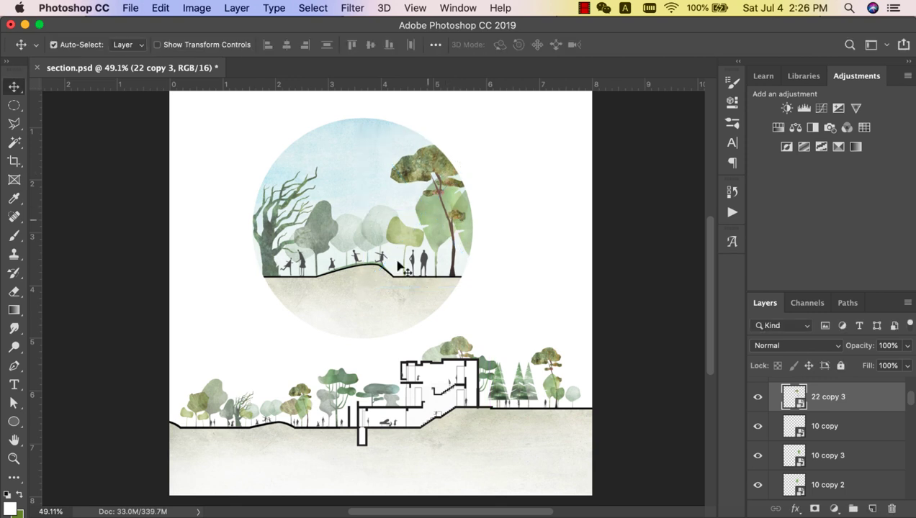
Make Layer 1, directly above the people layer, the active layer
{"action": "scroll", "coordinate": [828, 432], "scroll_direction": "down", "scroll_amount": 5}
{"action": "left_click", "coordinate": [830, 433]}
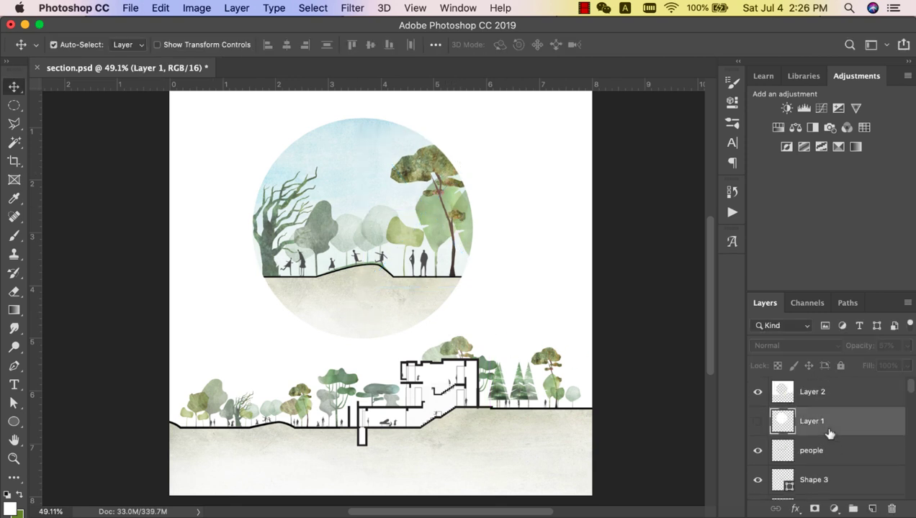
{"action": "key", "text": "p"}
{"action": "scroll", "coordinate": [280, 346], "scroll_direction": "up", "scroll_amount": 3}
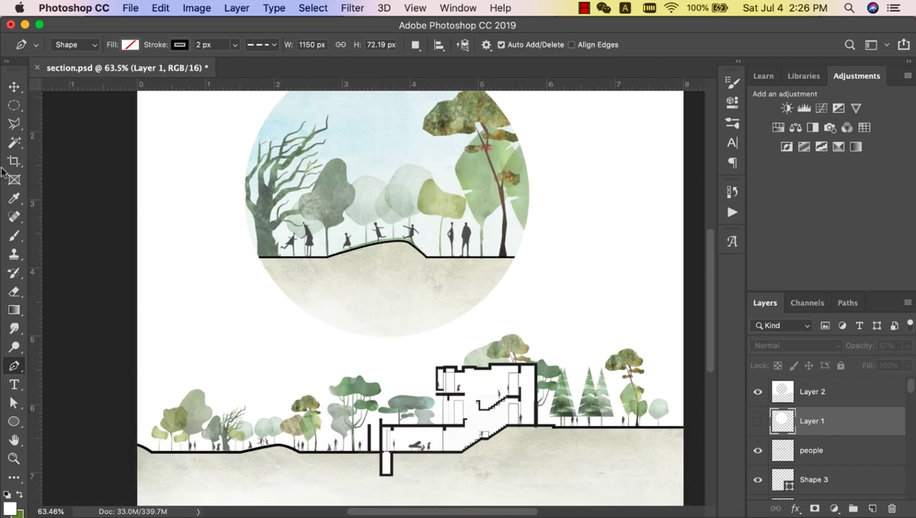
{"action": "left_click", "coordinate": [14, 106]}
{"action": "mouse_move", "coordinate": [253, 417]}
{"action": "left_mouse_down"}
{"action": "mouse_move", "coordinate": [298, 453]}
{"action": "mouse_move", "coordinate": [322, 486]}
{"action": "left_mouse_up"}
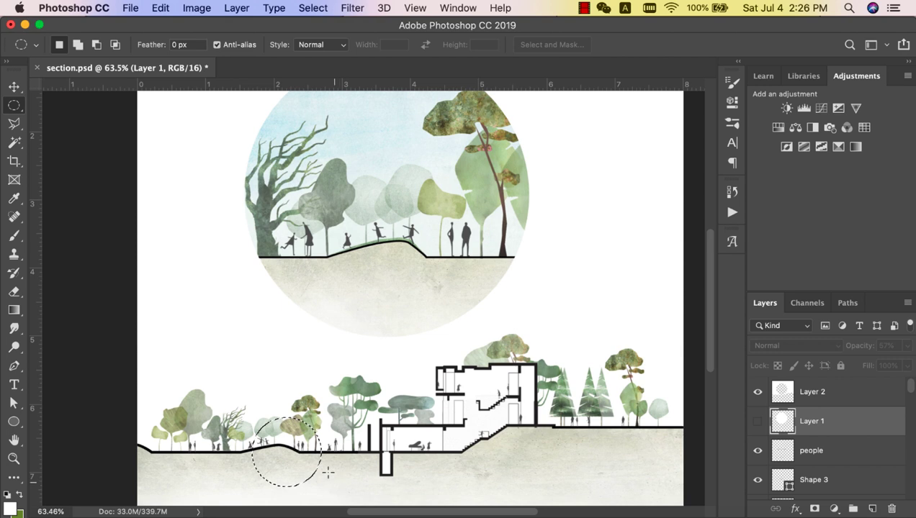
Draw an unfilled circle about 397 px wide around the lower section's mound, with its dashed stroke set to dash 6 and gap 3
{"action": "key", "text": "u"}
{"action": "left_click_drag", "start_coordinate": [228, 384], "coordinate": [319, 476]}
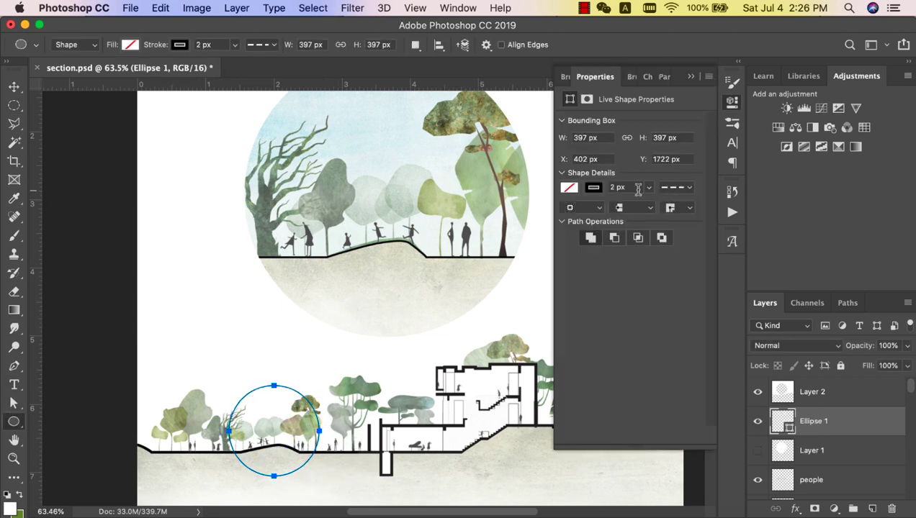
{"action": "left_click", "coordinate": [677, 189]}
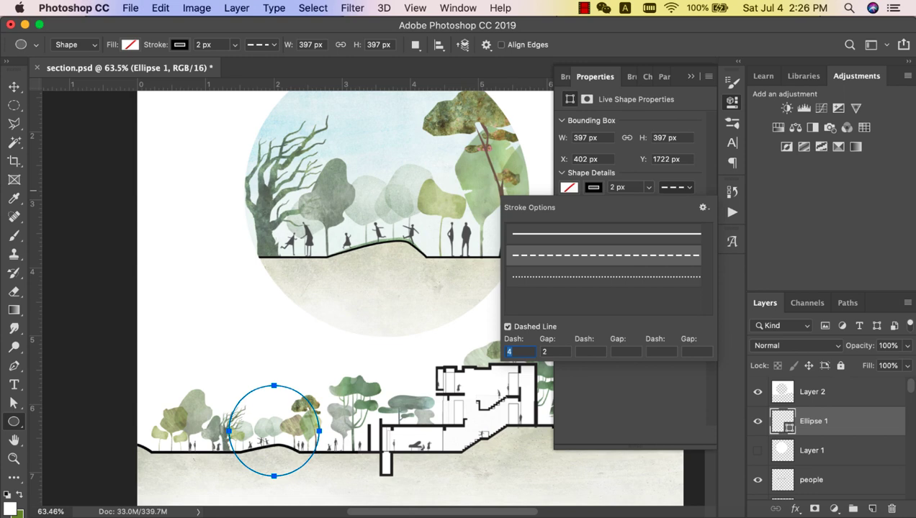
{"action": "type", "text": "6"}
{"action": "key", "text": "Tab"}
{"action": "type", "text": "3"}
{"action": "left_click", "coordinate": [448, 344]}
{"action": "left_click", "coordinate": [14, 88]}
{"action": "scroll", "coordinate": [425, 352], "scroll_direction": "down", "scroll_amount": 3}
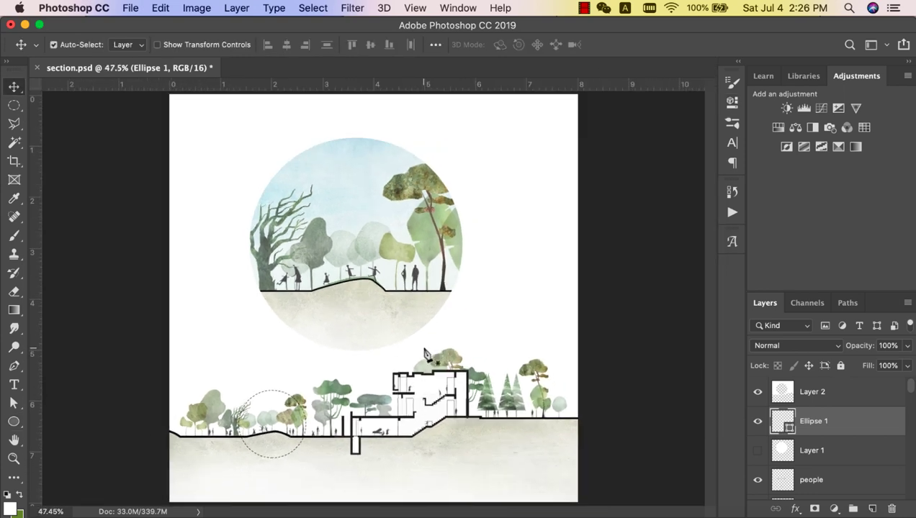
Draw a straight dashed line with the Pen tool from the small circle's right edge to the large circle's lower-right edge
{"action": "key", "text": "p"}
{"action": "key", "text": "alt+bracketleft"}
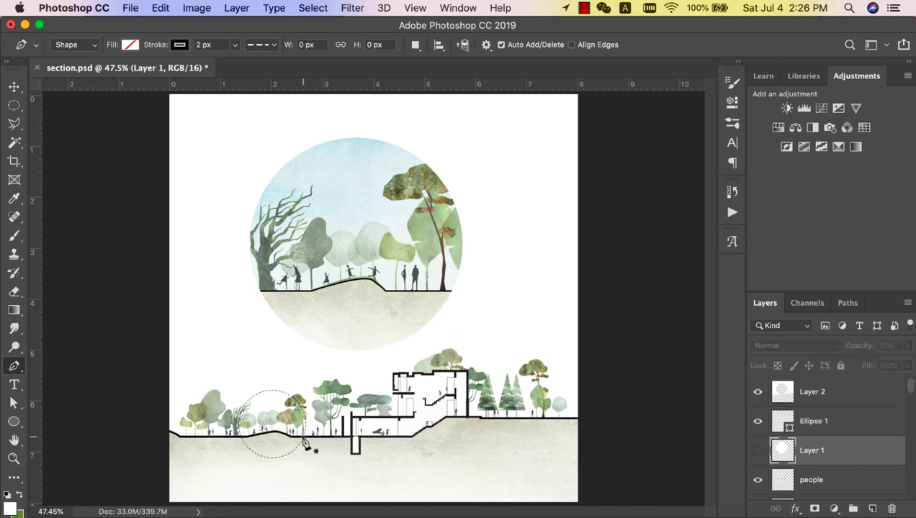
{"action": "left_click", "coordinate": [303, 437]}
{"action": "left_click", "coordinate": [449, 295]}
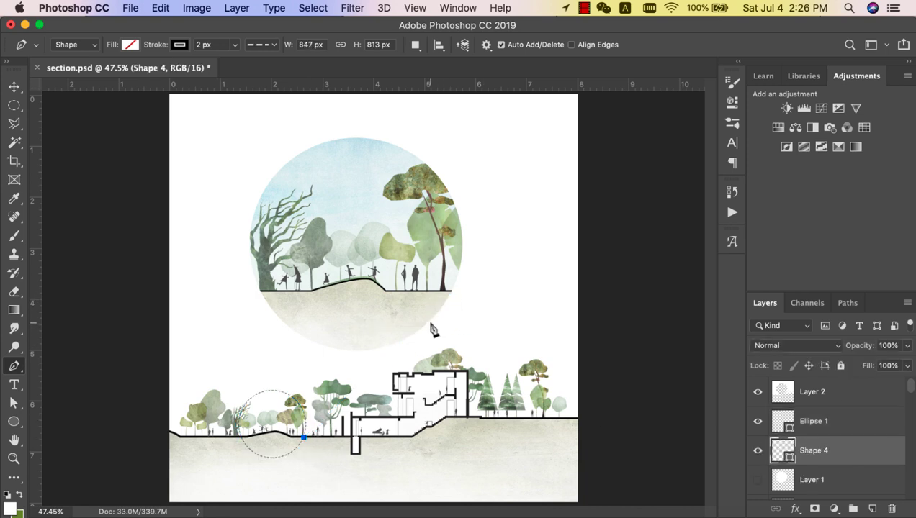
Add a second dashed line on its own layer, from the small circle's left side up to the large circle's left edge
{"action": "key", "text": "v"}
{"action": "left_click", "coordinate": [812, 480]}
{"action": "key", "text": "p"}
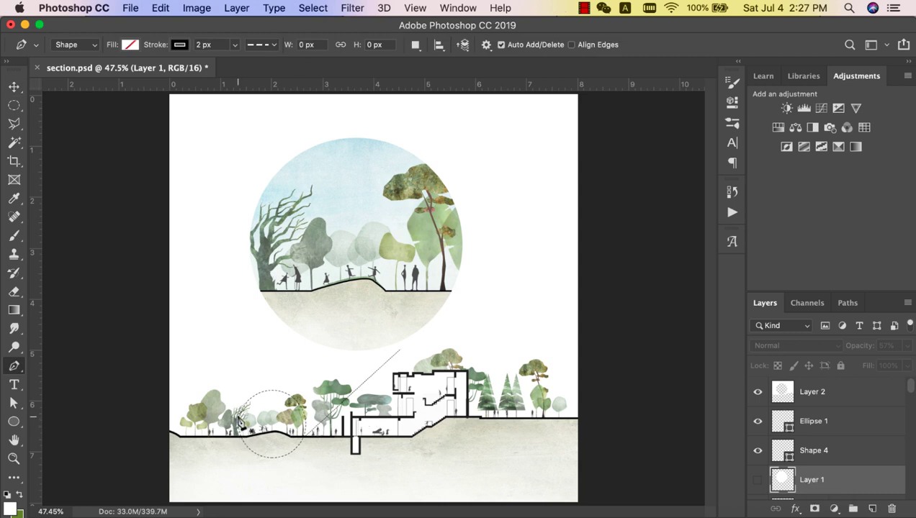
{"action": "left_click", "coordinate": [238, 416]}
{"action": "left_click", "coordinate": [250, 233]}
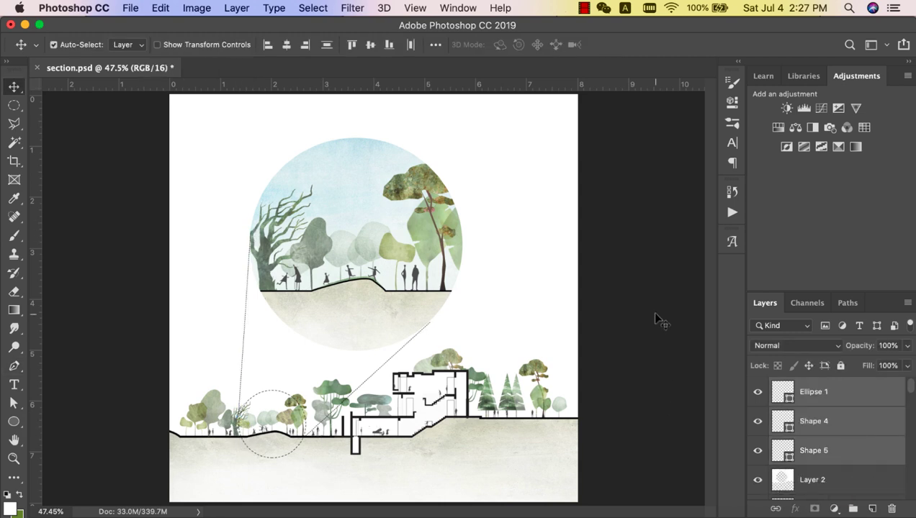
Place the small circle and both connecting lines above Layer 2 and lower their opacity to 49%
{"action": "left_click_drag", "start_coordinate": [873, 367], "coordinate": [869, 368]}
{"action": "scroll", "coordinate": [405, 390], "scroll_direction": "down", "scroll_amount": 3}
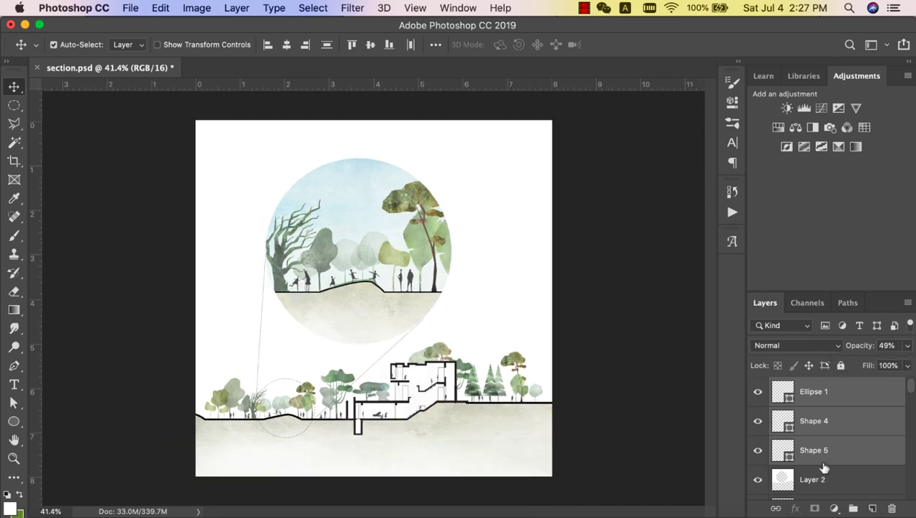
Duplicate the small dashed circle and scale the copy to about 320% so it outlines the large sky-and-ground circle
{"action": "left_click", "coordinate": [821, 403]}
{"action": "left_click_drag", "start_coordinate": [849, 401], "coordinate": [849, 407]}
{"action": "key", "text": "super+t"}
{"action": "left_click_drag", "start_coordinate": [316, 379], "coordinate": [468, 283]}
{"action": "left_click_drag", "start_coordinate": [348, 343], "coordinate": [356, 247]}
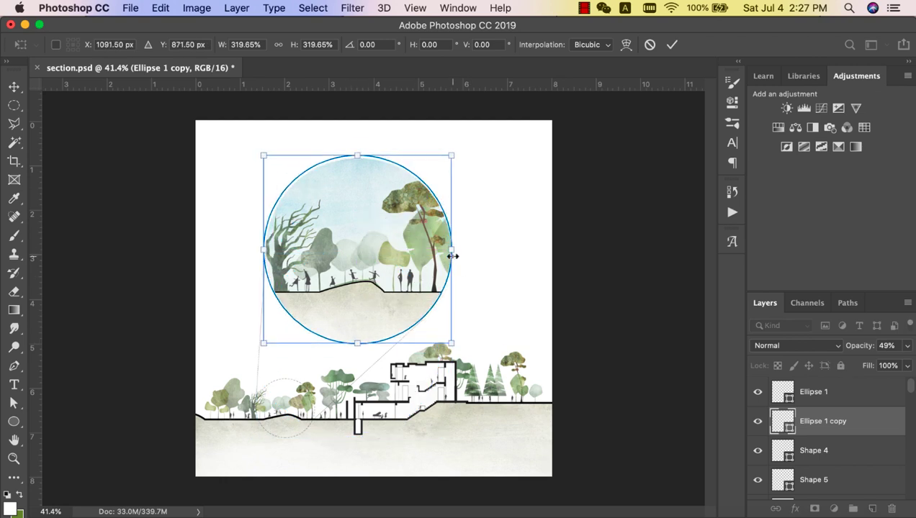
{"action": "key", "text": "Return"}
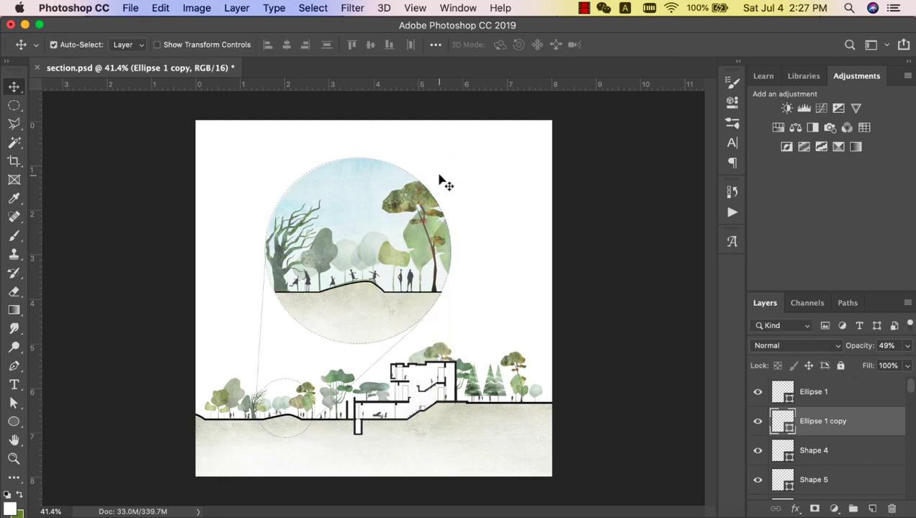
{"action": "scroll", "coordinate": [466, 296], "scroll_direction": "up", "scroll_amount": 3}
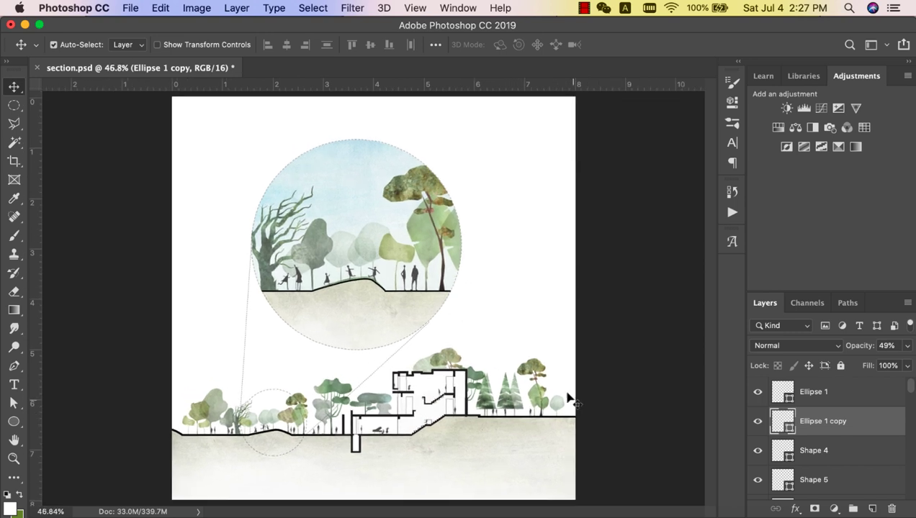
Set the saturation of the large circle's watercolor texture6 sky to -43 and raise the layer's opacity
{"action": "scroll", "coordinate": [387, 409], "scroll_direction": "down", "scroll_amount": 3}
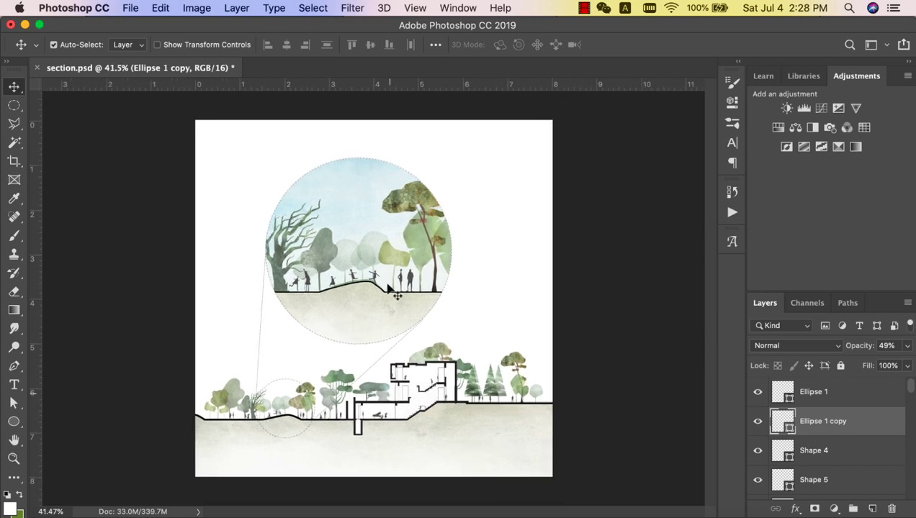
{"action": "left_click", "coordinate": [358, 188]}
{"action": "key", "text": "super+u"}
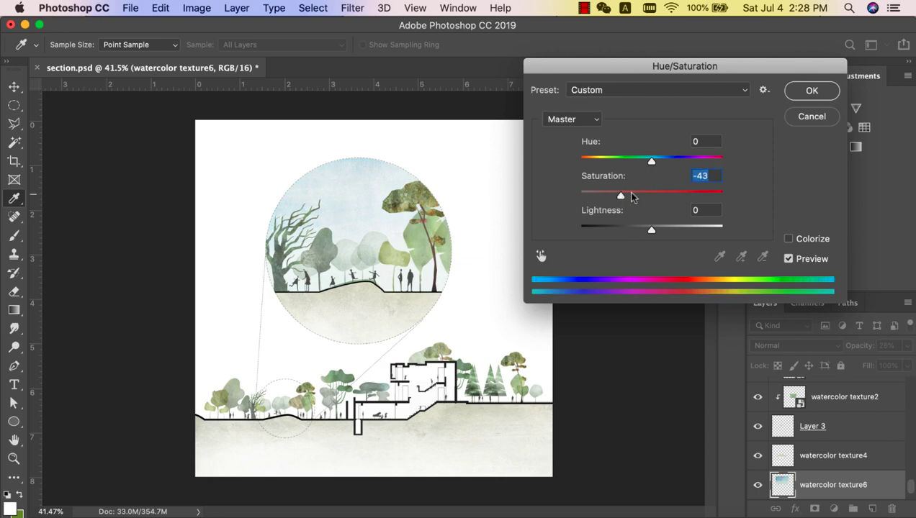
{"action": "left_click", "coordinate": [812, 92]}
{"action": "left_click_drag", "start_coordinate": [845, 363], "coordinate": [860, 365]}
Brighten the large circle's watercolor texture4 ground with a Curves adjustment
{"action": "left_click", "coordinate": [378, 325]}
{"action": "key", "text": "super+m"}
{"action": "left_click_drag", "start_coordinate": [547, 187], "coordinate": [763, 146]}
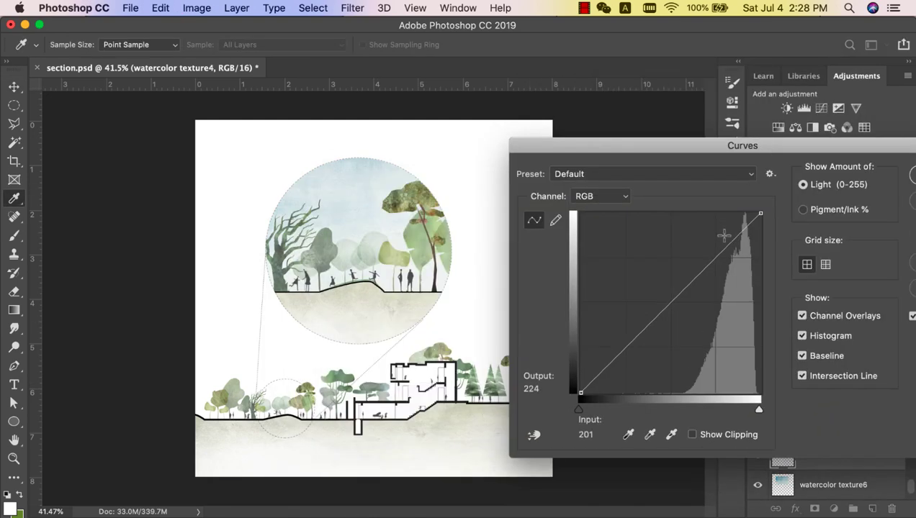
{"action": "left_click", "coordinate": [906, 174]}
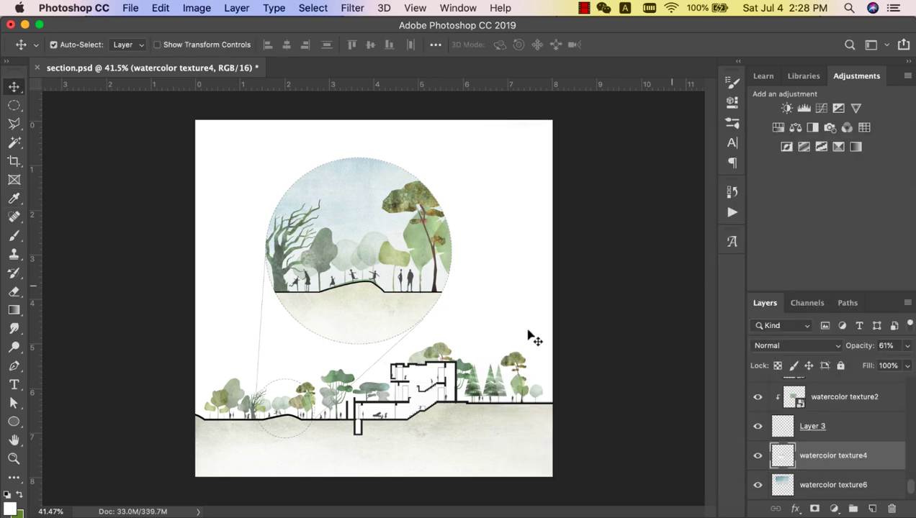
Darken the people silhouettes by setting their lightness to -77 with Hue/Saturation
{"action": "left_click", "coordinate": [415, 287]}
{"action": "key", "text": "super+u"}
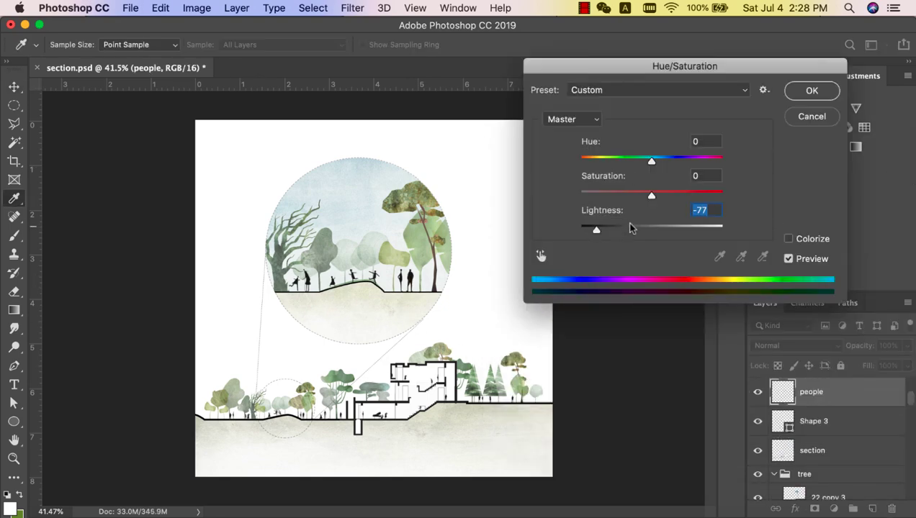
{"action": "left_click", "coordinate": [809, 92]}
{"action": "scroll", "coordinate": [420, 389], "scroll_direction": "up", "scroll_amount": 2}
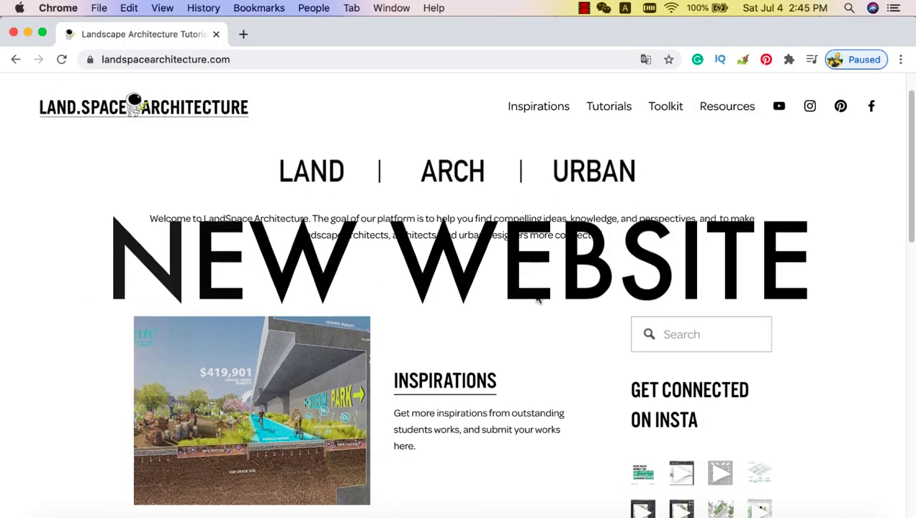
Switch to Chrome and look through the Inspirations, Tutorials, Resource and Toolkit sections on the landspacearchitecture.com home page
{"action": "scroll", "coordinate": [536, 299], "scroll_direction": "down", "scroll_amount": 4}
{"action": "scroll", "coordinate": [536, 298], "scroll_direction": "down", "scroll_amount": 3}
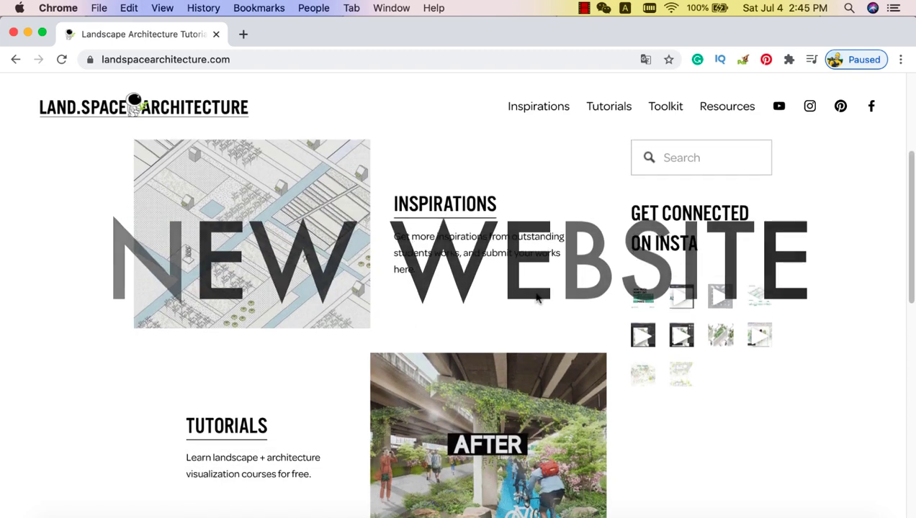
{"action": "scroll", "coordinate": [536, 298], "scroll_direction": "down", "scroll_amount": 4}
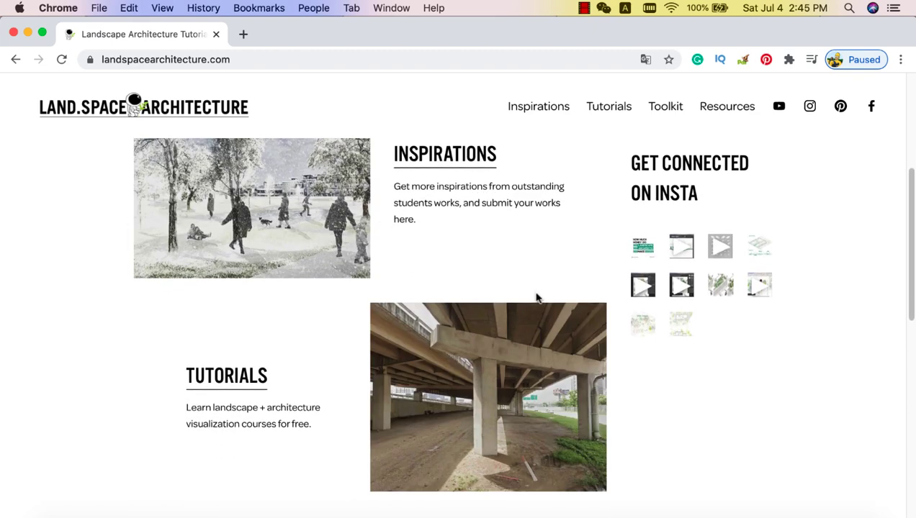
{"action": "scroll", "coordinate": [536, 298], "scroll_direction": "down", "scroll_amount": 4}
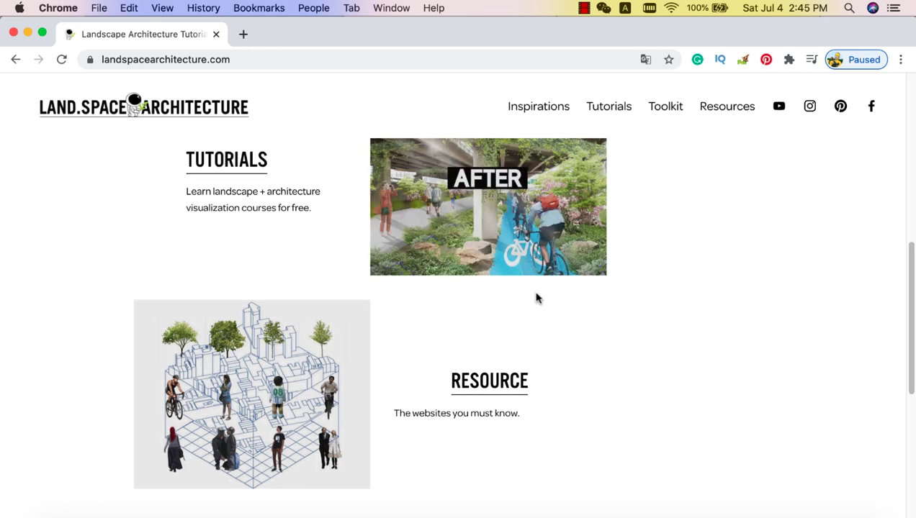
{"action": "scroll", "coordinate": [536, 298], "scroll_direction": "down", "scroll_amount": 7}
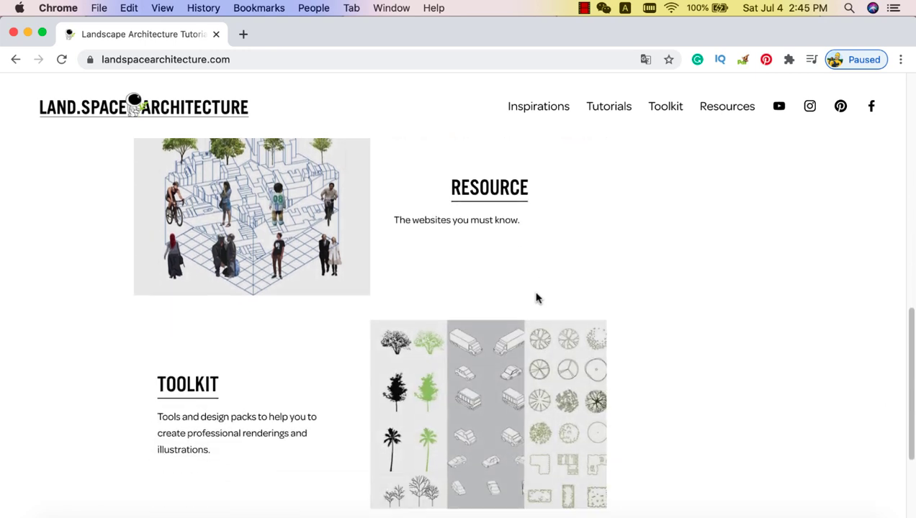
{"action": "scroll", "coordinate": [537, 298], "scroll_direction": "down", "scroll_amount": 1}
{"action": "scroll", "coordinate": [536, 298], "scroll_direction": "up", "scroll_amount": 3}
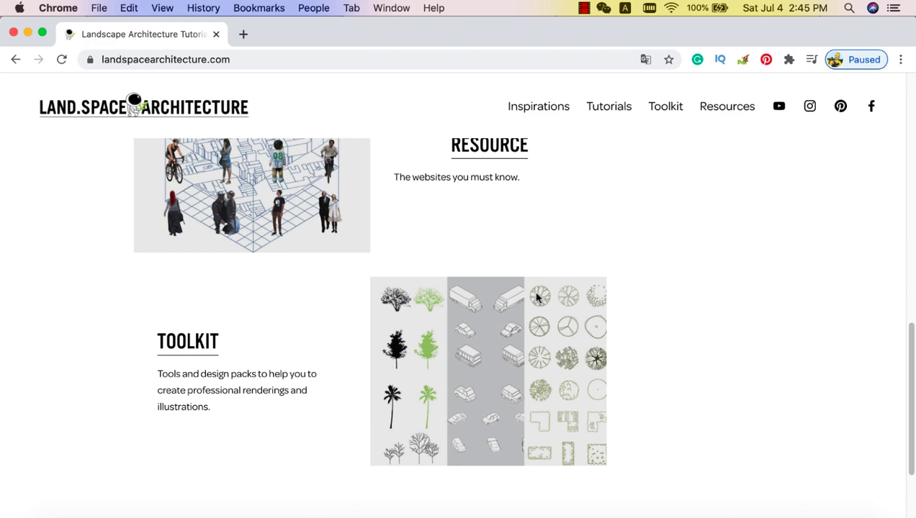
{"action": "scroll", "coordinate": [537, 298], "scroll_direction": "up", "scroll_amount": 10}
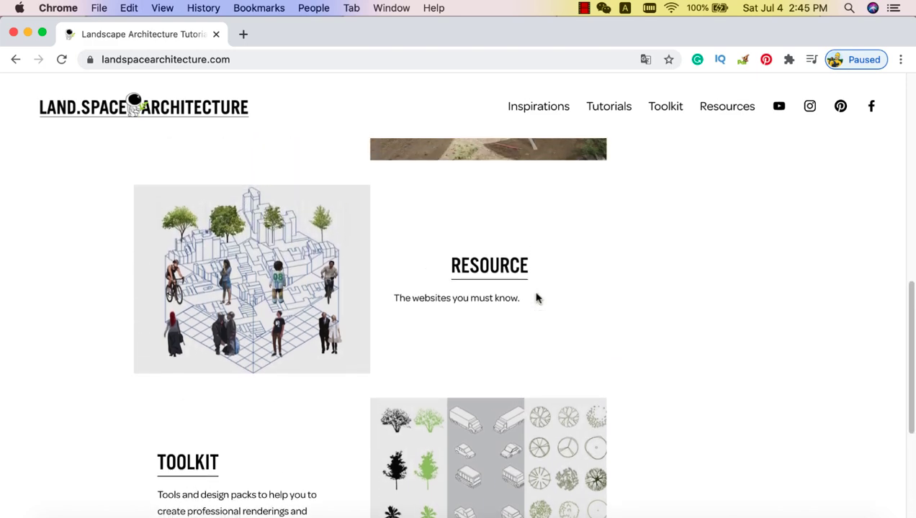
{"action": "scroll", "coordinate": [537, 298], "scroll_direction": "up", "scroll_amount": 7}
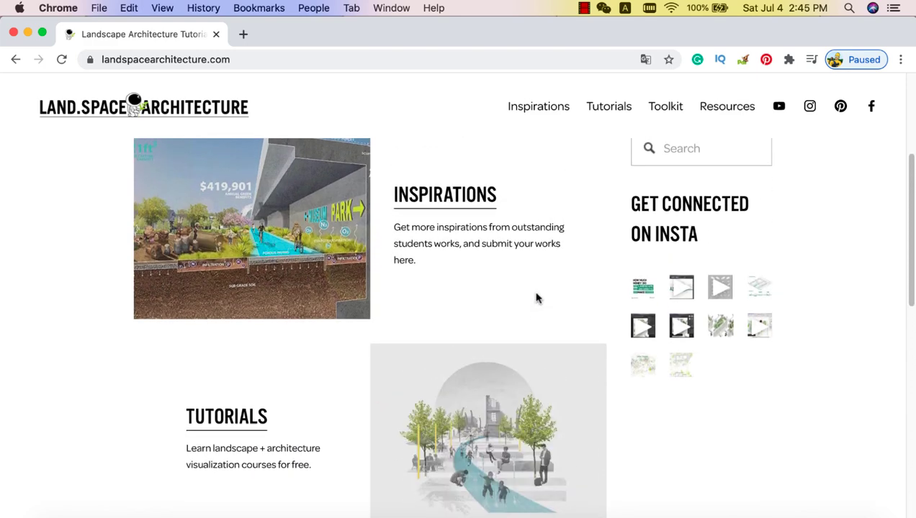
{"action": "scroll", "coordinate": [537, 298], "scroll_direction": "down", "scroll_amount": 2}
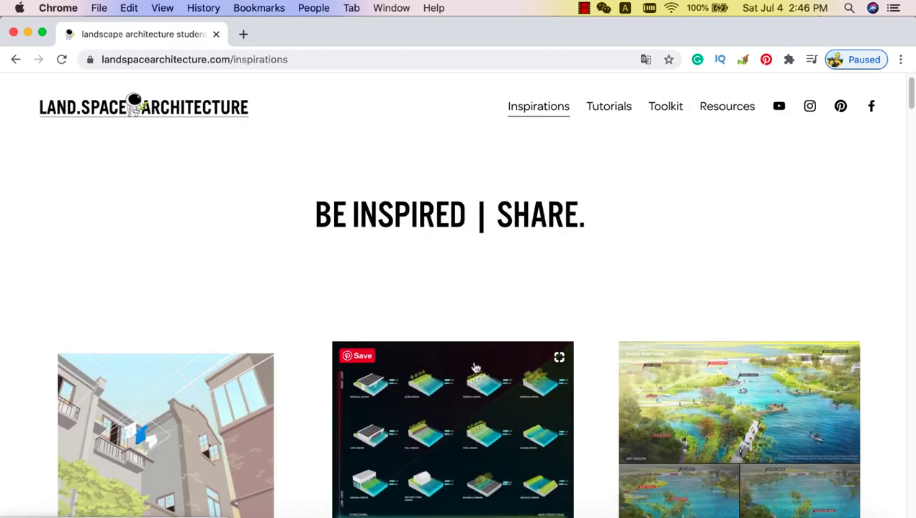
Browse the project images and captions in the Inspirations gallery of landspacearchitecture.com
{"action": "scroll", "coordinate": [570, 310], "scroll_direction": "down", "scroll_amount": 5}
{"action": "scroll", "coordinate": [570, 310], "scroll_direction": "down", "scroll_amount": 13}
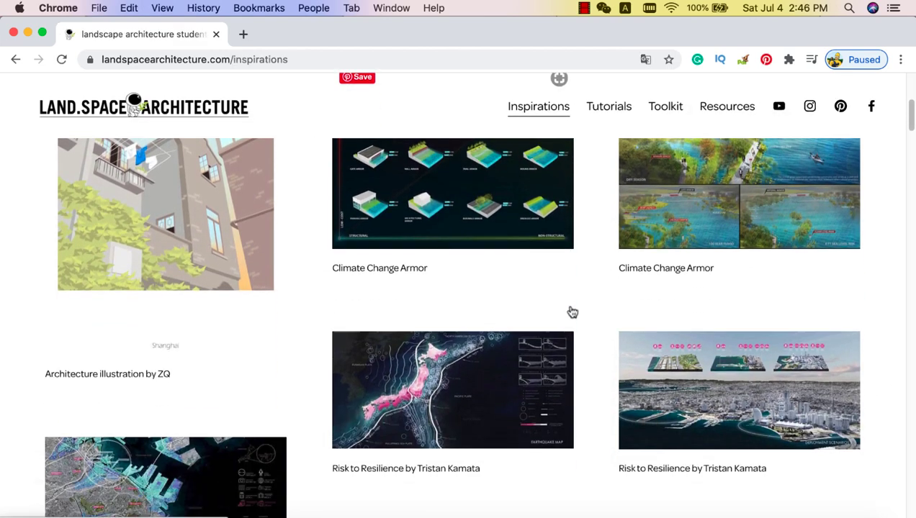
{"action": "scroll", "coordinate": [571, 308], "scroll_direction": "down", "scroll_amount": 11}
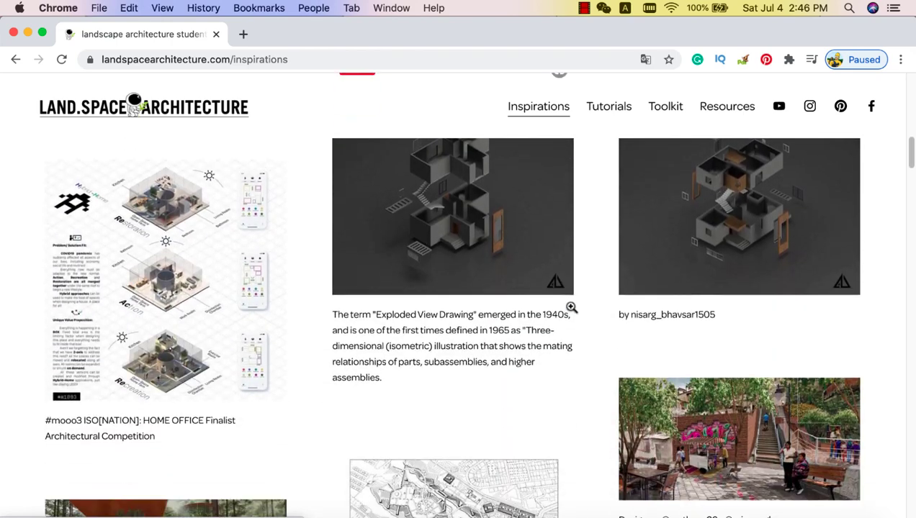
{"action": "scroll", "coordinate": [571, 312], "scroll_direction": "down", "scroll_amount": 12}
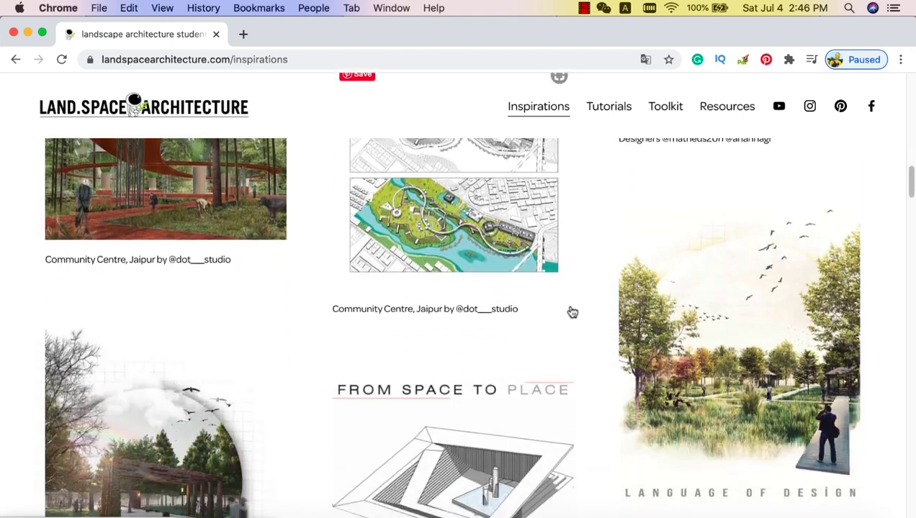
{"action": "scroll", "coordinate": [571, 311], "scroll_direction": "down", "scroll_amount": 13}
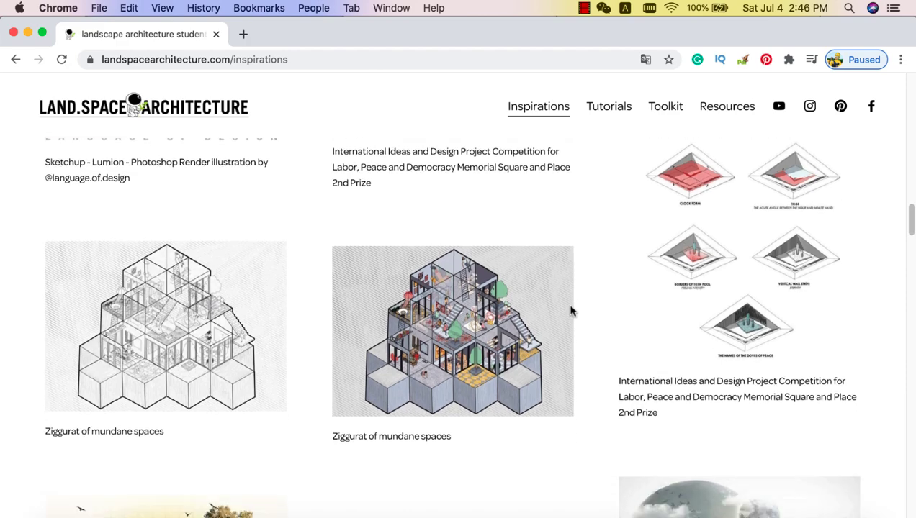
{"action": "scroll", "coordinate": [572, 312], "scroll_direction": "down", "scroll_amount": 11}
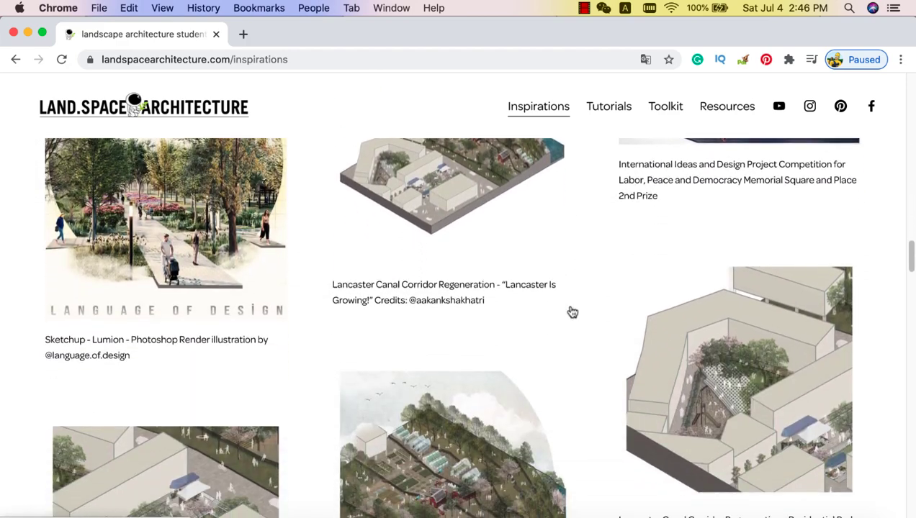
{"action": "scroll", "coordinate": [571, 312], "scroll_direction": "down", "scroll_amount": 11}
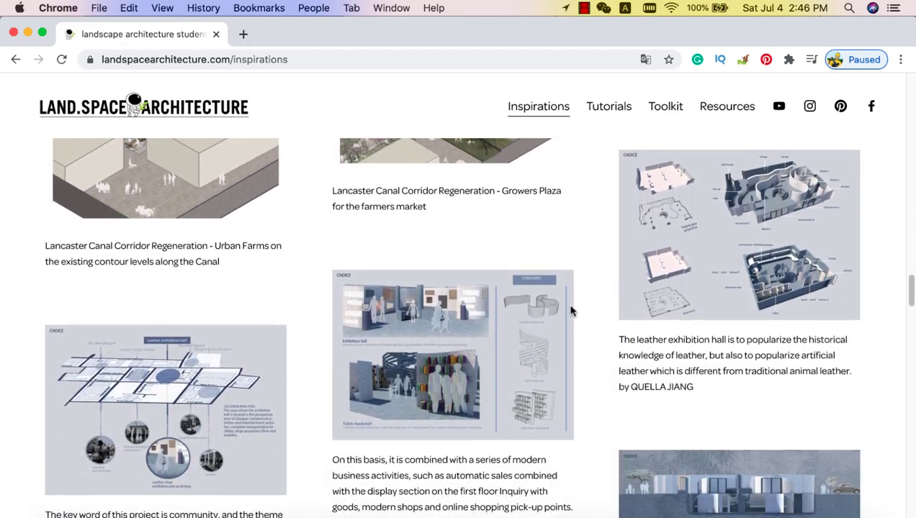
{"action": "scroll", "coordinate": [571, 307], "scroll_direction": "down", "scroll_amount": 11}
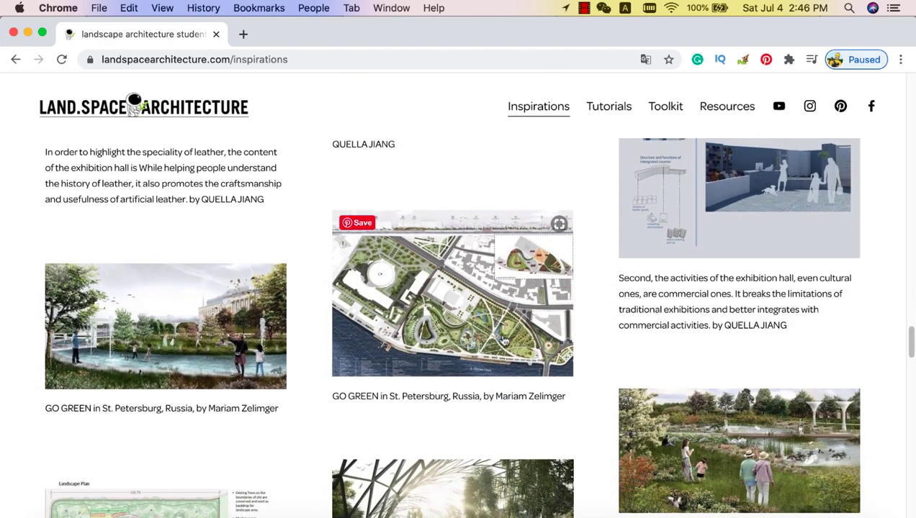
Open the creator's Instagram profile from the GO GREEN in St. Petersburg master plan image, and return to the Inspirations gallery
{"action": "left_click", "coordinate": [481, 305]}
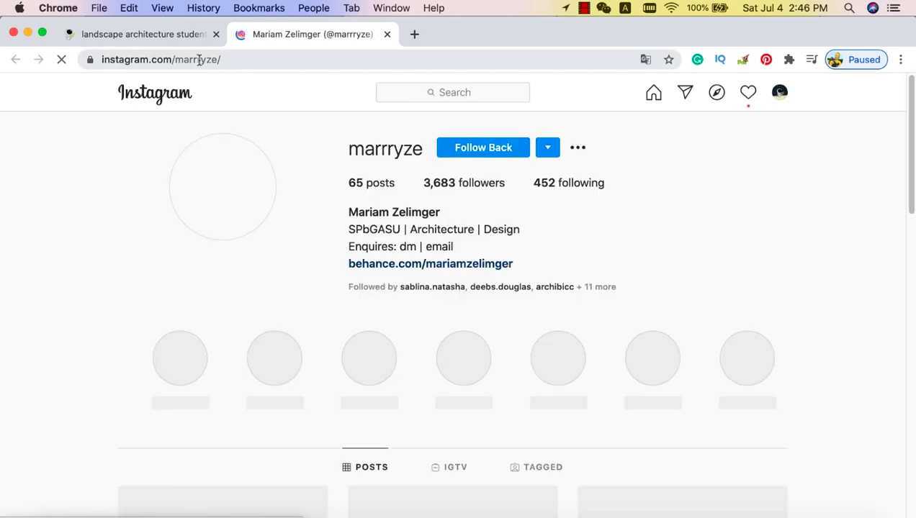
{"action": "left_click", "coordinate": [161, 39]}
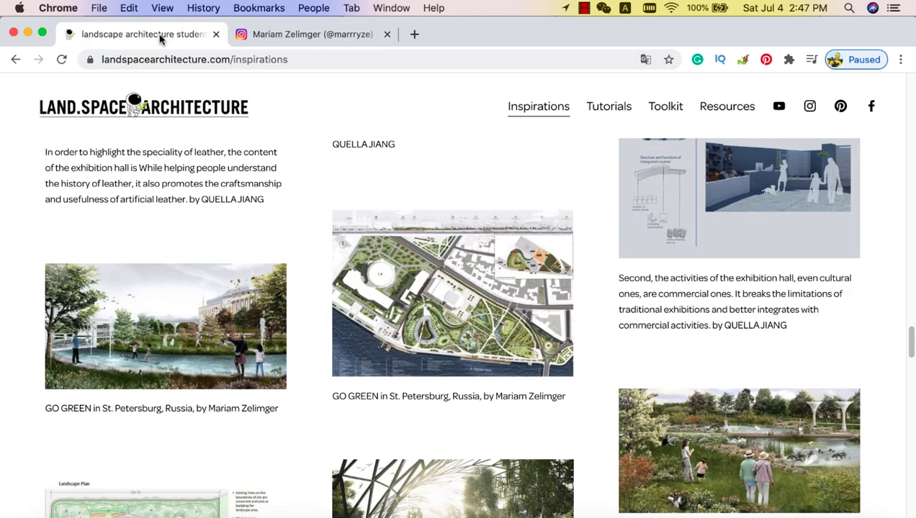
View enlarged versions of several further project images in the Inspirations gallery, stepping through them and closing the viewer each time
{"action": "scroll", "coordinate": [292, 165], "scroll_direction": "down", "scroll_amount": 10}
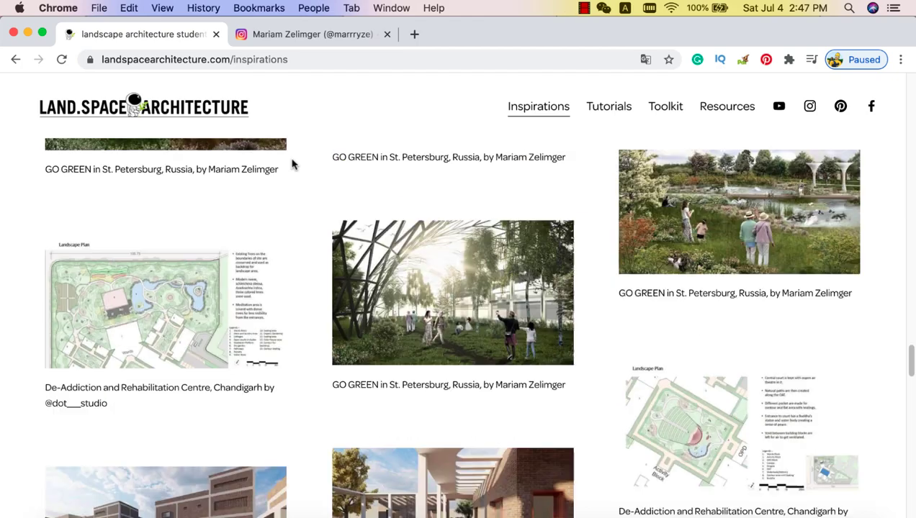
{"action": "left_click", "coordinate": [705, 261]}
{"action": "left_click", "coordinate": [890, 302]}
{"action": "left_click", "coordinate": [891, 303]}
{"action": "left_click", "coordinate": [890, 302]}
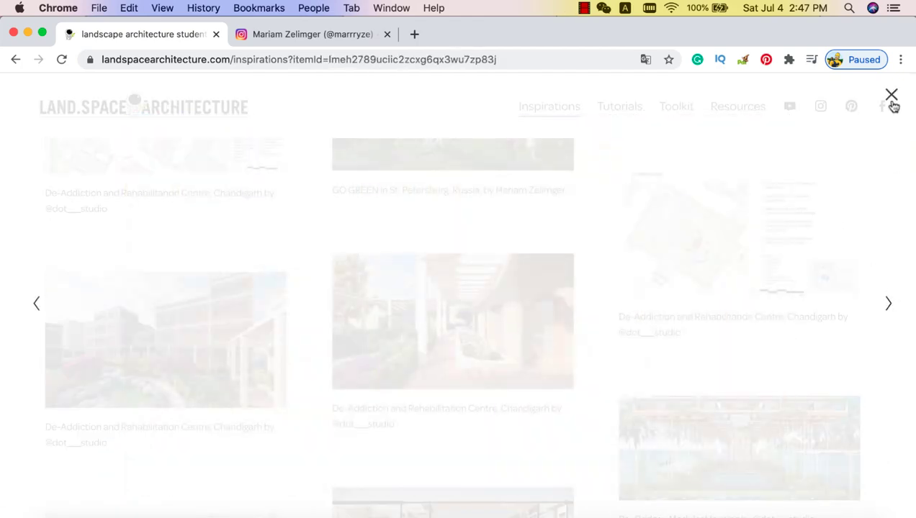
{"action": "left_click", "coordinate": [891, 97]}
{"action": "scroll", "coordinate": [775, 270], "scroll_direction": "down", "scroll_amount": 4}
{"action": "left_click", "coordinate": [773, 205]}
{"action": "left_click", "coordinate": [888, 303]}
{"action": "left_click", "coordinate": [888, 304]}
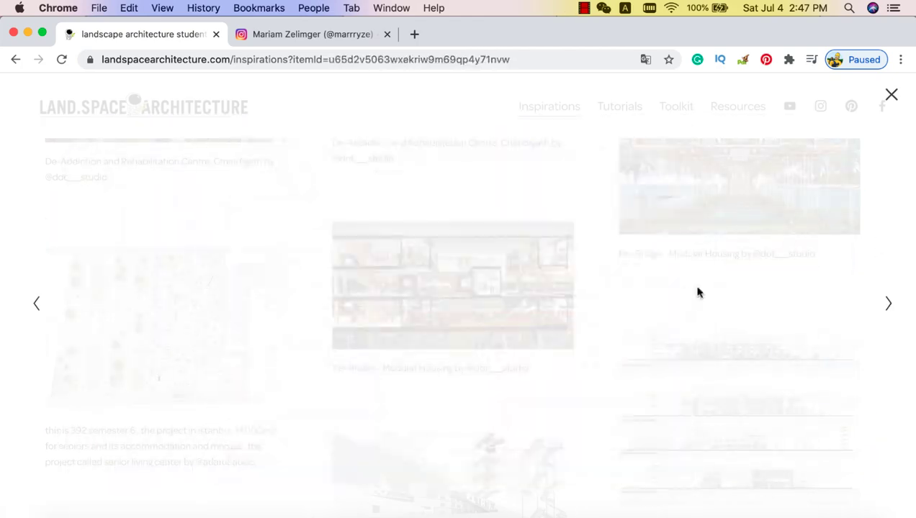
{"action": "left_click", "coordinate": [891, 95]}
Close the Instagram page and examine the Share Your Work submission form at the end of the Inspirations page
{"action": "scroll", "coordinate": [625, 321], "scroll_direction": "down", "scroll_amount": 15}
{"action": "left_click", "coordinate": [386, 35]}
{"action": "scroll", "coordinate": [429, 346], "scroll_direction": "down", "scroll_amount": 5}
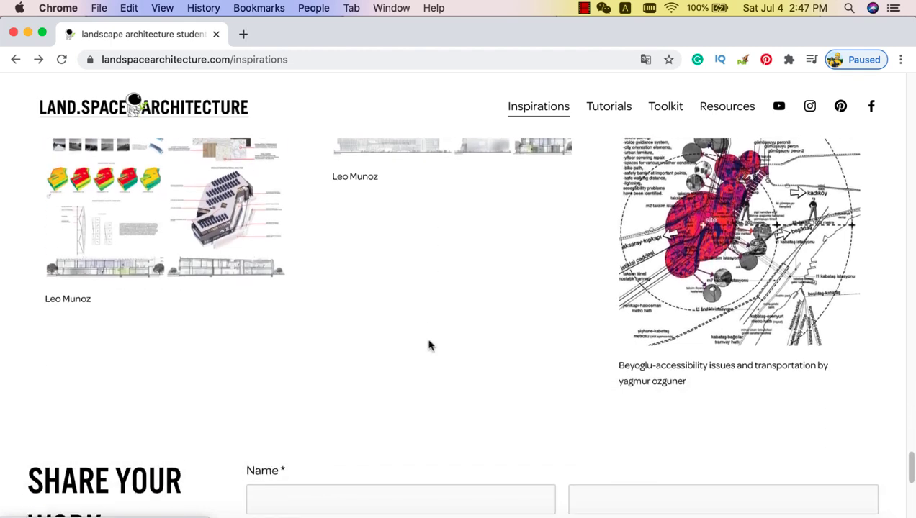
{"action": "scroll", "coordinate": [429, 345], "scroll_direction": "down", "scroll_amount": 3}
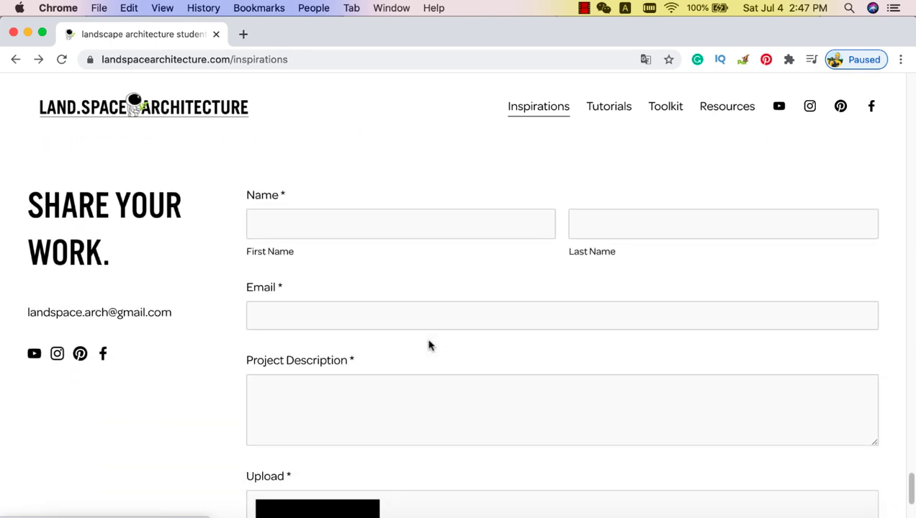
{"action": "left_click", "coordinate": [262, 388]}
{"action": "scroll", "coordinate": [217, 413], "scroll_direction": "down", "scroll_amount": 3}
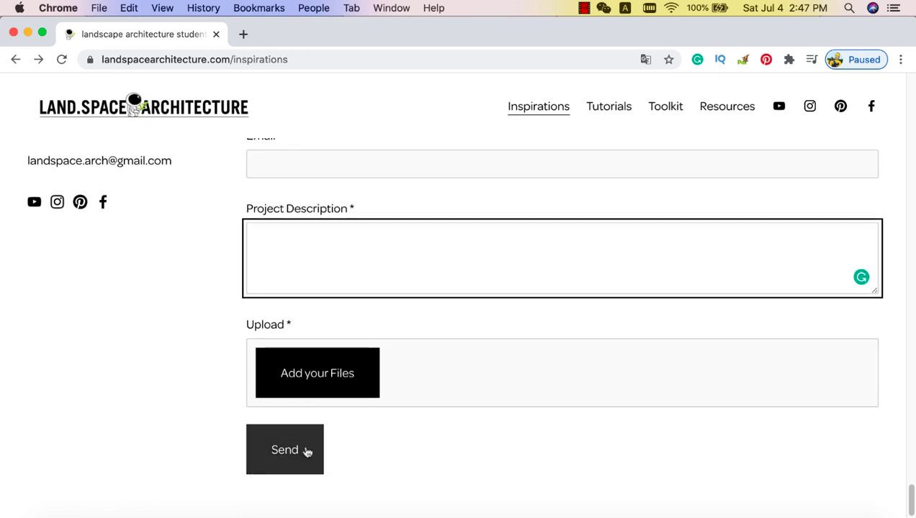
Open the Tutorials page and look through its categories, including Mapping, Design Diagrams, Render in Photoshop and Draw in Illustrator
{"action": "left_click", "coordinate": [619, 113]}
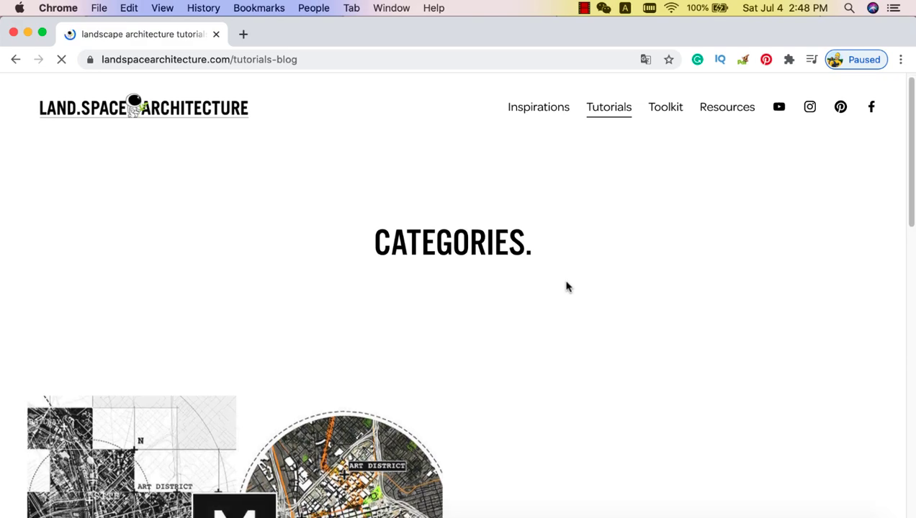
{"action": "scroll", "coordinate": [566, 286], "scroll_direction": "down", "scroll_amount": 3}
{"action": "scroll", "coordinate": [567, 288], "scroll_direction": "down", "scroll_amount": 5}
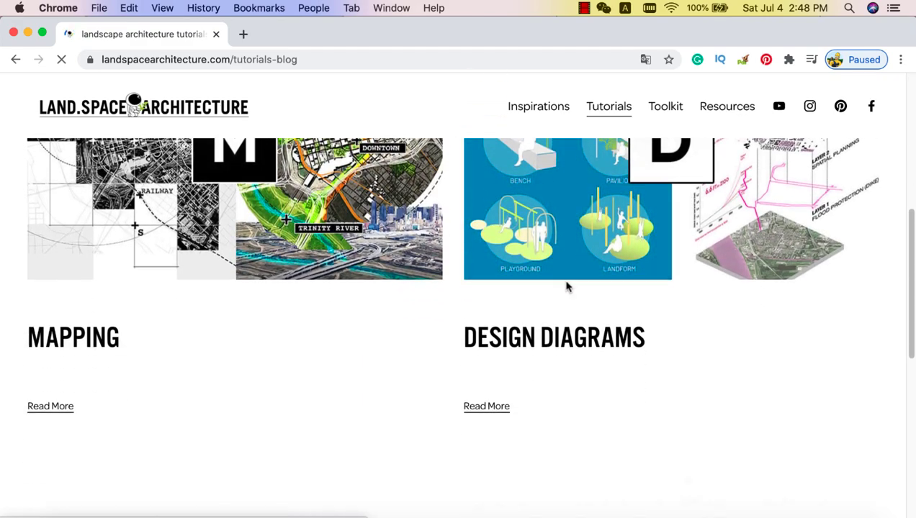
{"action": "scroll", "coordinate": [568, 288], "scroll_direction": "down", "scroll_amount": 2}
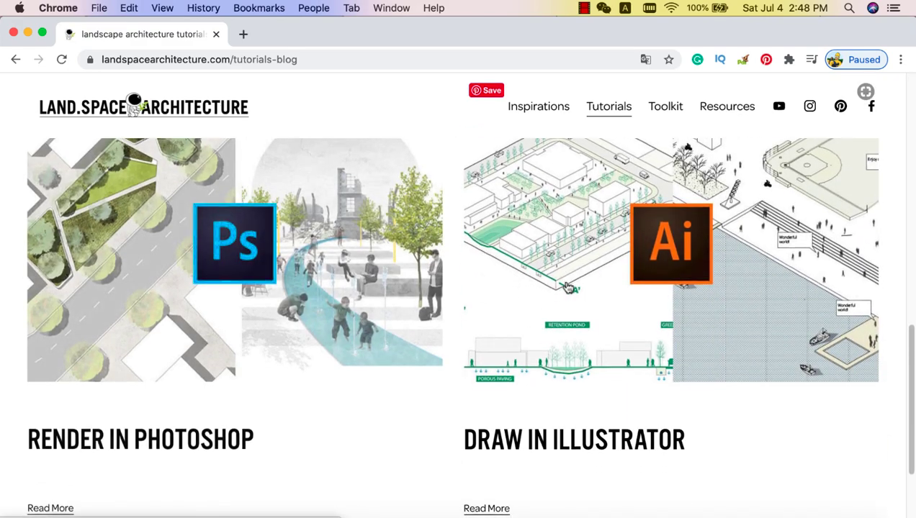
{"action": "scroll", "coordinate": [366, 262], "scroll_direction": "down", "scroll_amount": 3}
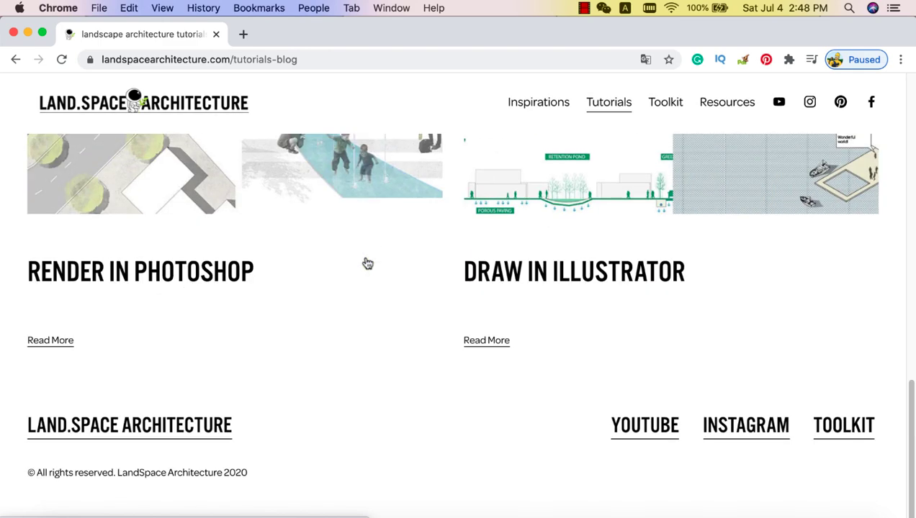
{"action": "scroll", "coordinate": [366, 261], "scroll_direction": "up", "scroll_amount": 7}
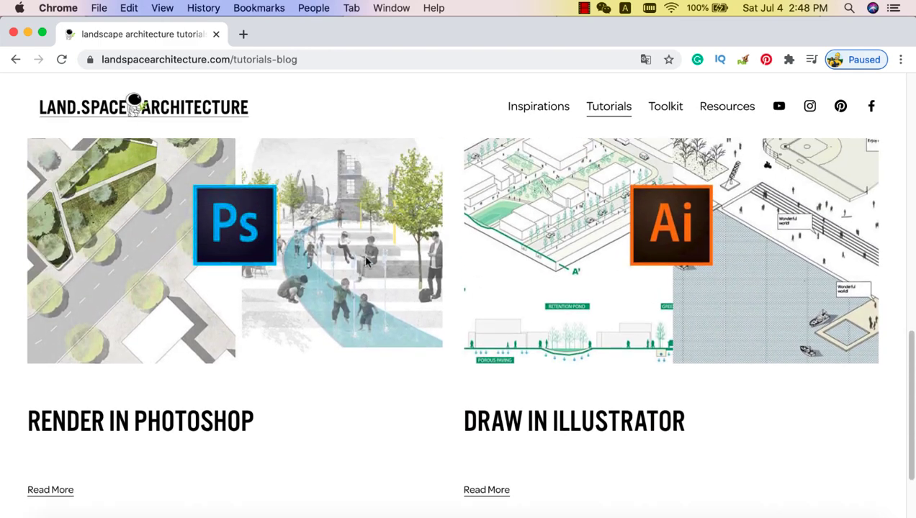
{"action": "scroll", "coordinate": [365, 261], "scroll_direction": "up", "scroll_amount": 3}
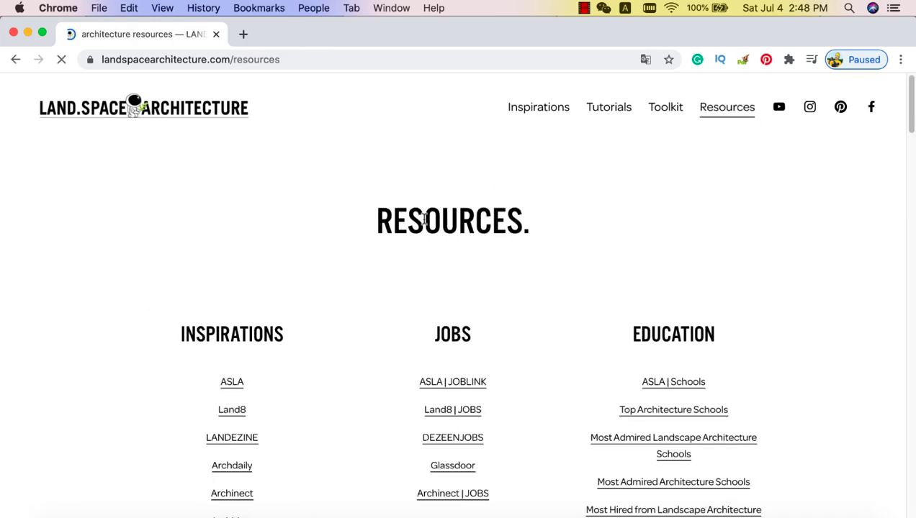
Look through the Resources page's link lists and Editor's Picks, from Inspirations and Jobs to the ranking, award and competition sites
{"action": "scroll", "coordinate": [489, 283], "scroll_direction": "down", "scroll_amount": 3}
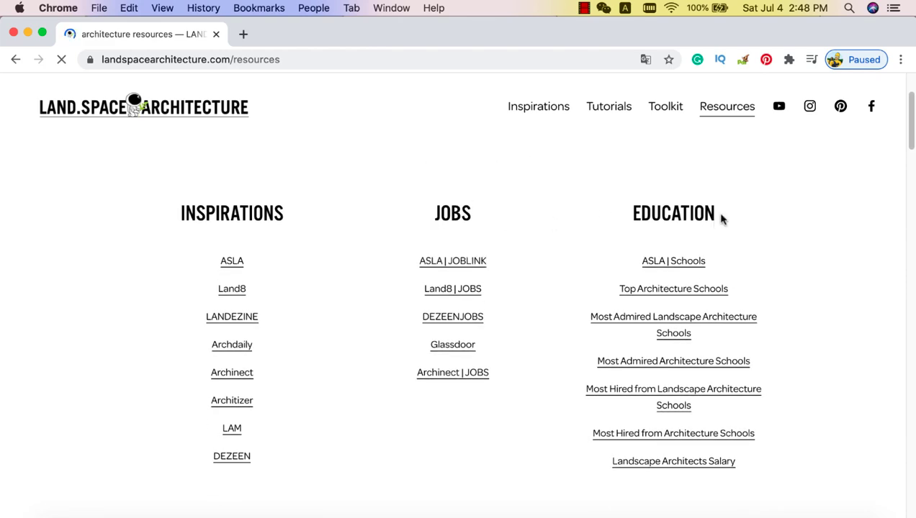
{"action": "scroll", "coordinate": [454, 415], "scroll_direction": "down", "scroll_amount": 10}
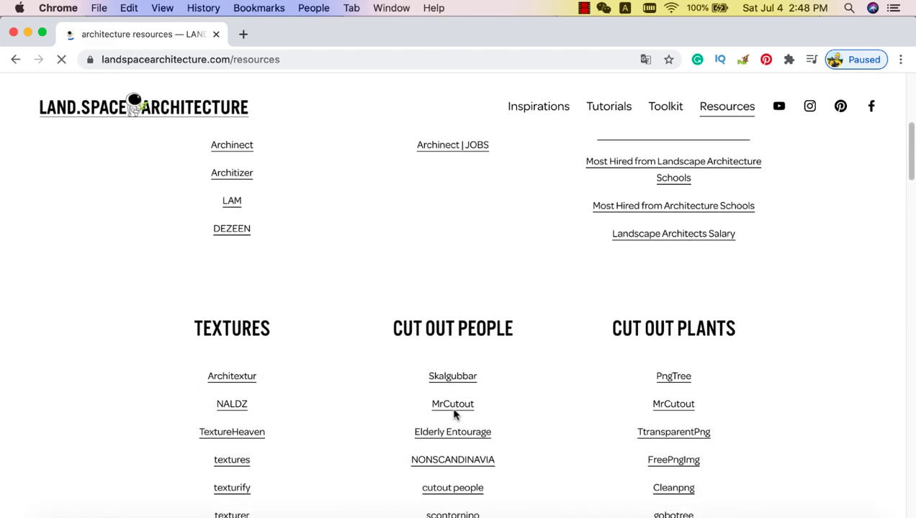
{"action": "scroll", "coordinate": [454, 415], "scroll_direction": "down", "scroll_amount": 10}
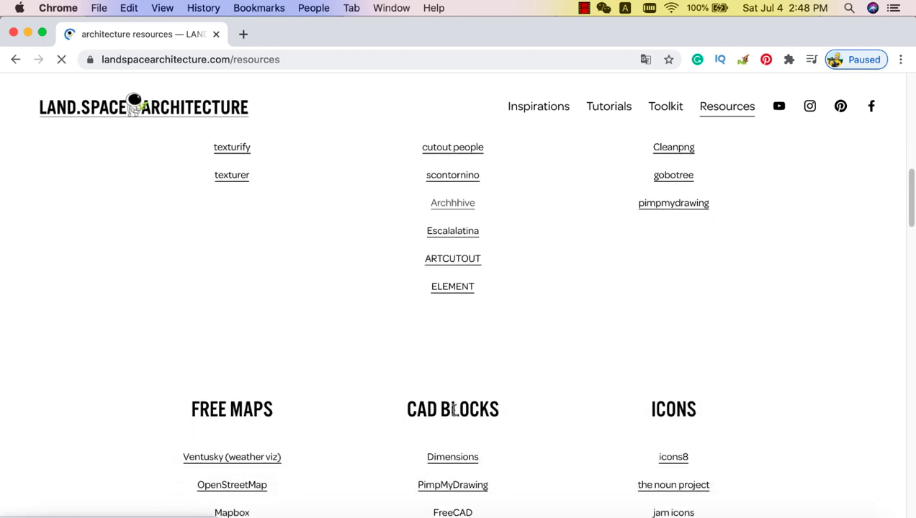
{"action": "scroll", "coordinate": [455, 415], "scroll_direction": "down", "scroll_amount": 9}
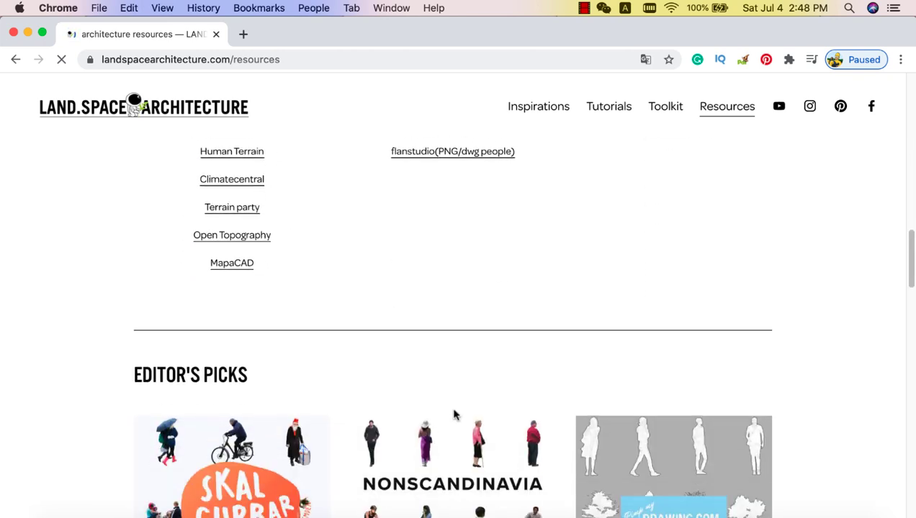
{"action": "scroll", "coordinate": [455, 417], "scroll_direction": "down", "scroll_amount": 3}
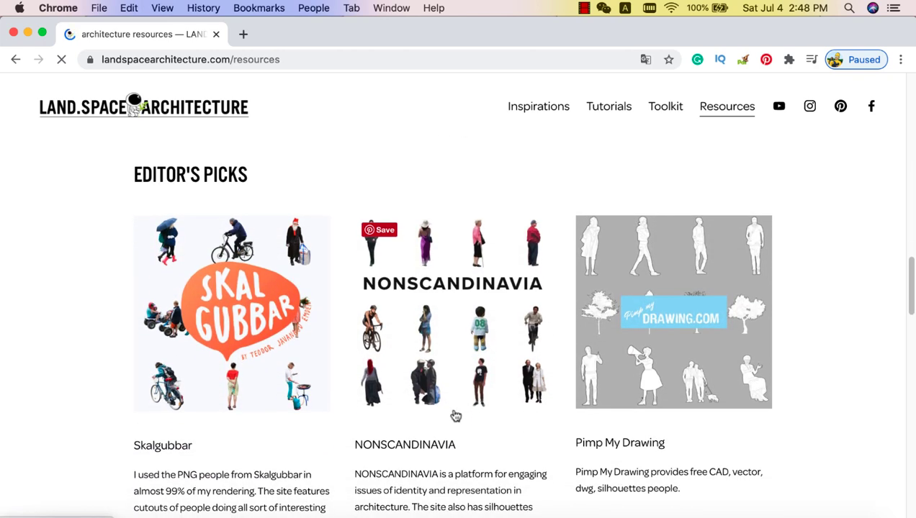
{"action": "scroll", "coordinate": [343, 421], "scroll_direction": "down", "scroll_amount": 15}
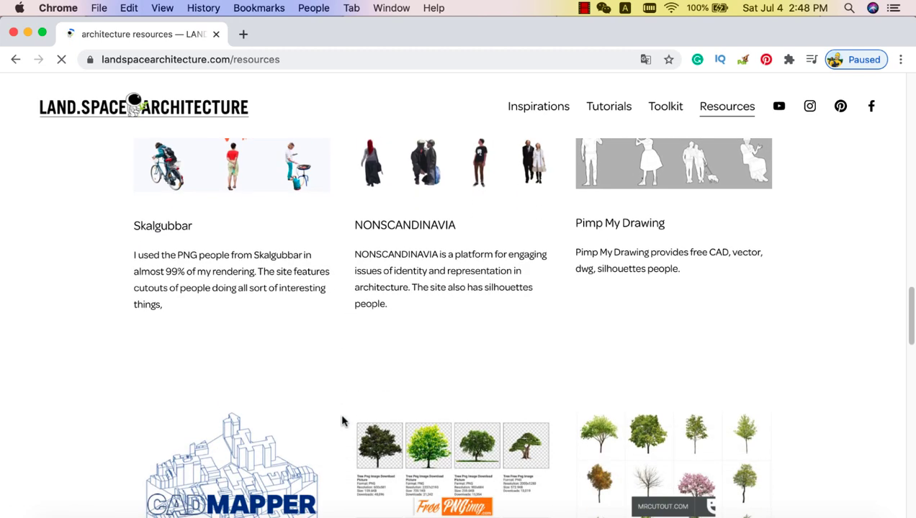
{"action": "scroll", "coordinate": [342, 422], "scroll_direction": "down", "scroll_amount": 4}
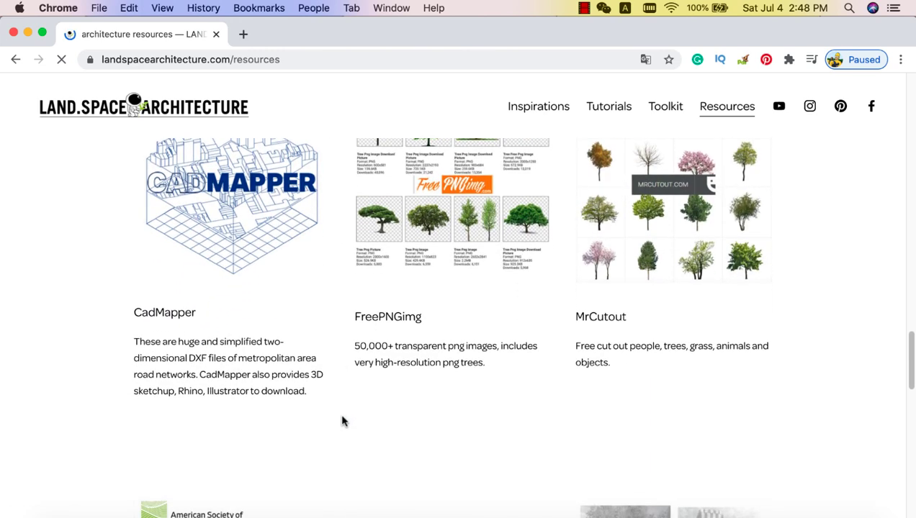
{"action": "scroll", "coordinate": [343, 422], "scroll_direction": "down", "scroll_amount": 6}
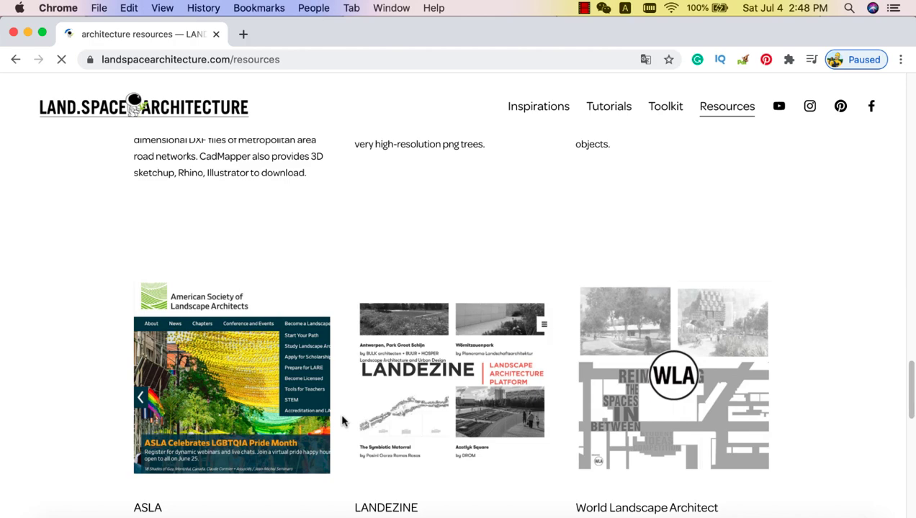
{"action": "scroll", "coordinate": [342, 422], "scroll_direction": "down", "scroll_amount": 8}
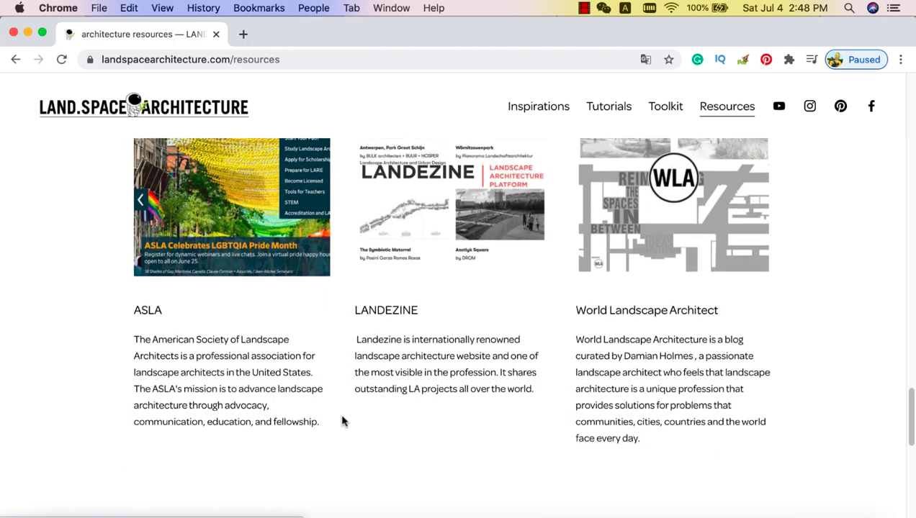
{"action": "scroll", "coordinate": [342, 422], "scroll_direction": "down", "scroll_amount": 6}
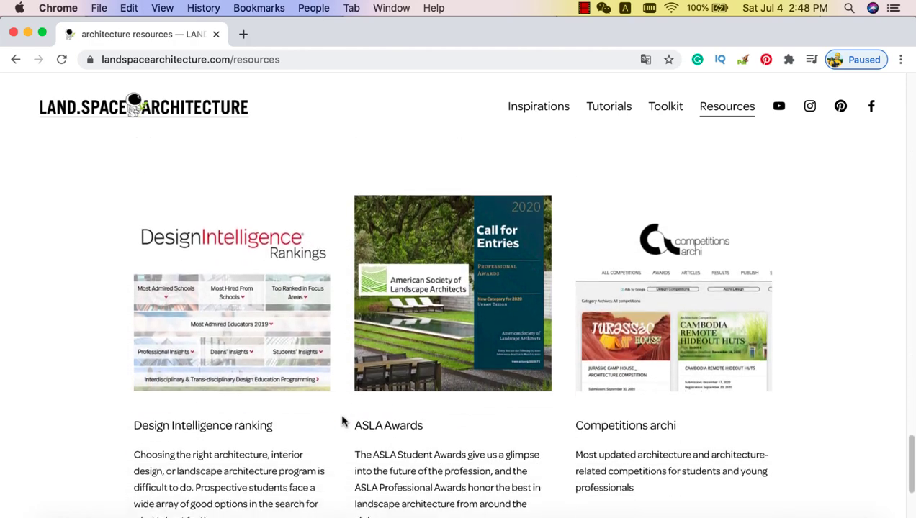
{"action": "scroll", "coordinate": [342, 422], "scroll_direction": "up", "scroll_amount": 1}
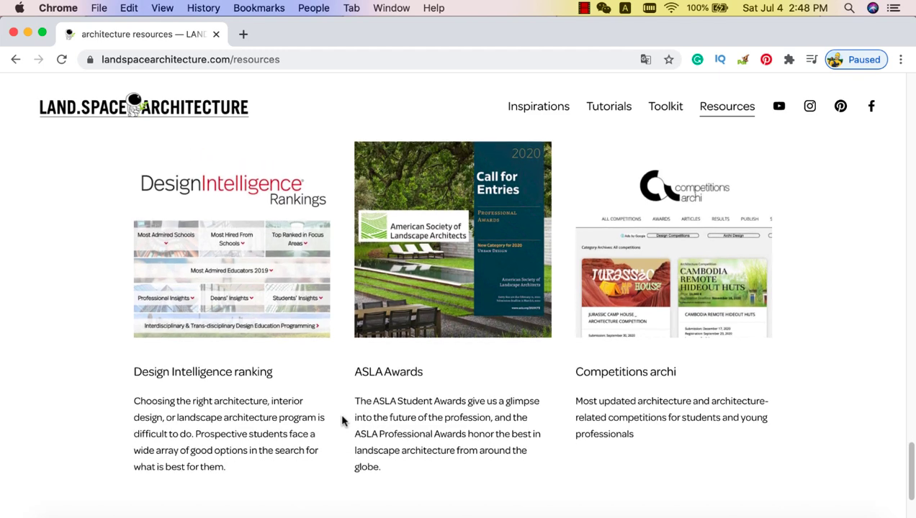
Open the Design Intelligence ranking site from the Editor's Picks, view its school ranking categories, and return to the Resources page
{"action": "left_click", "coordinate": [268, 293]}
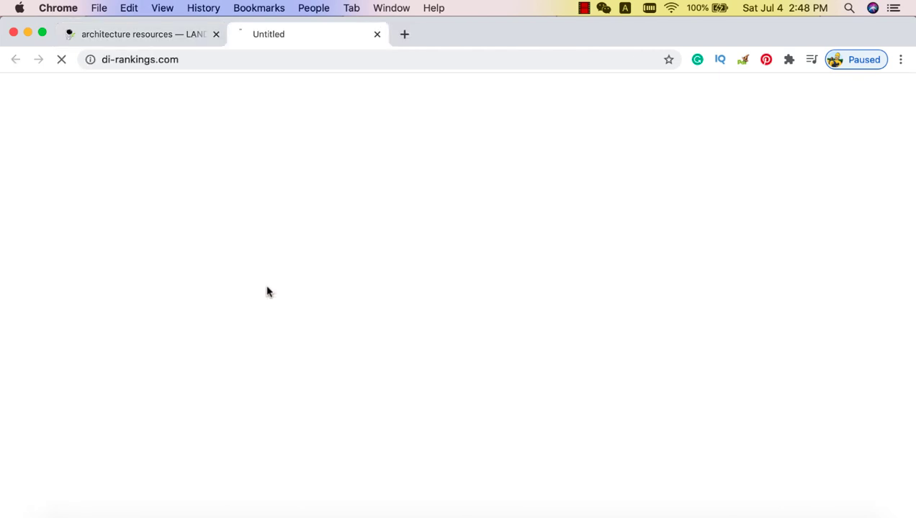
{"action": "left_click", "coordinate": [171, 34]}
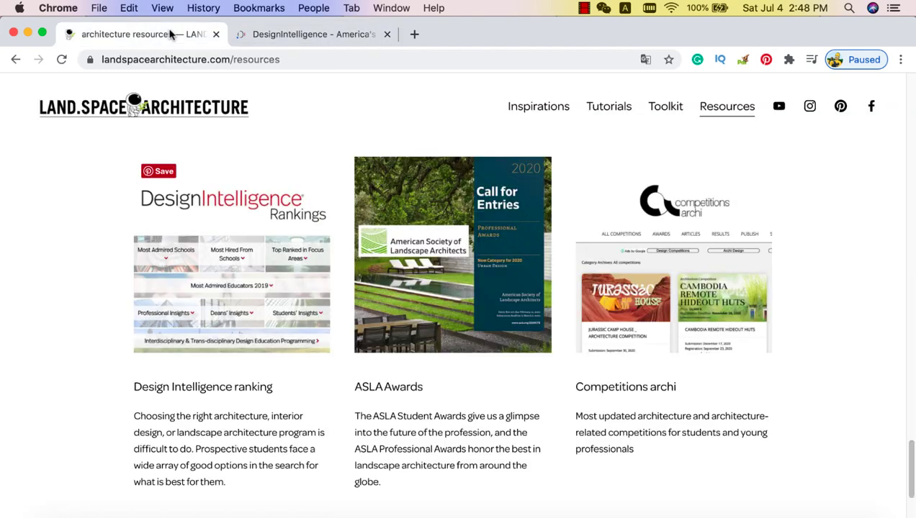
{"action": "left_click", "coordinate": [266, 39]}
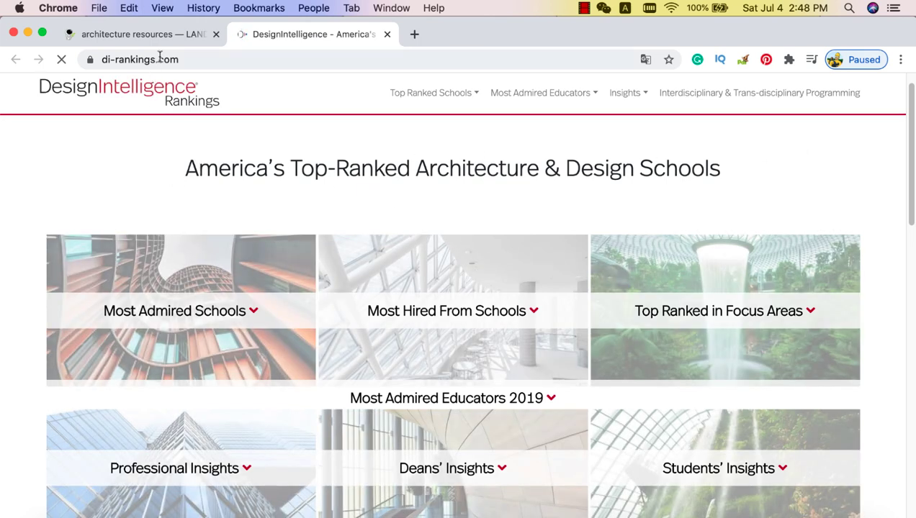
{"action": "left_click", "coordinate": [144, 33]}
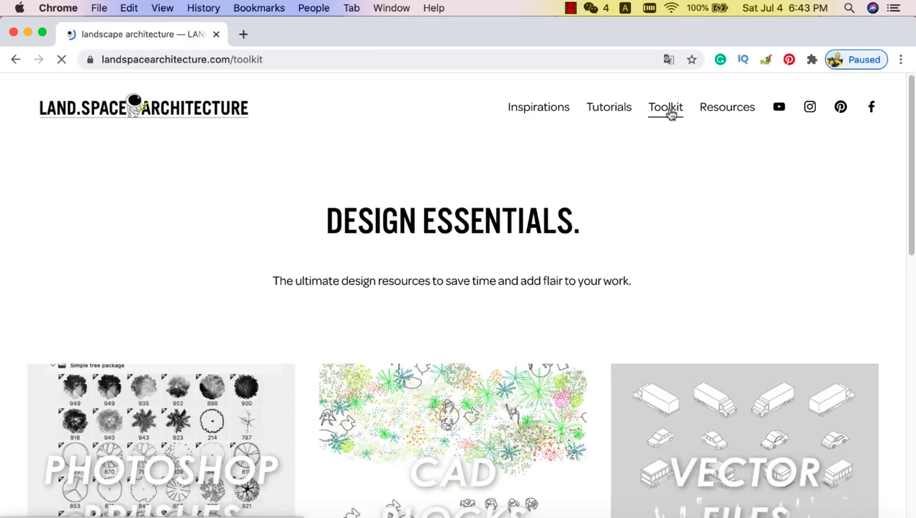
Look through the Toolkit's design packs and open the Watercolor Trees product page on Gumroad to examine its tree previews
{"action": "scroll", "coordinate": [700, 201], "scroll_direction": "down", "scroll_amount": 5}
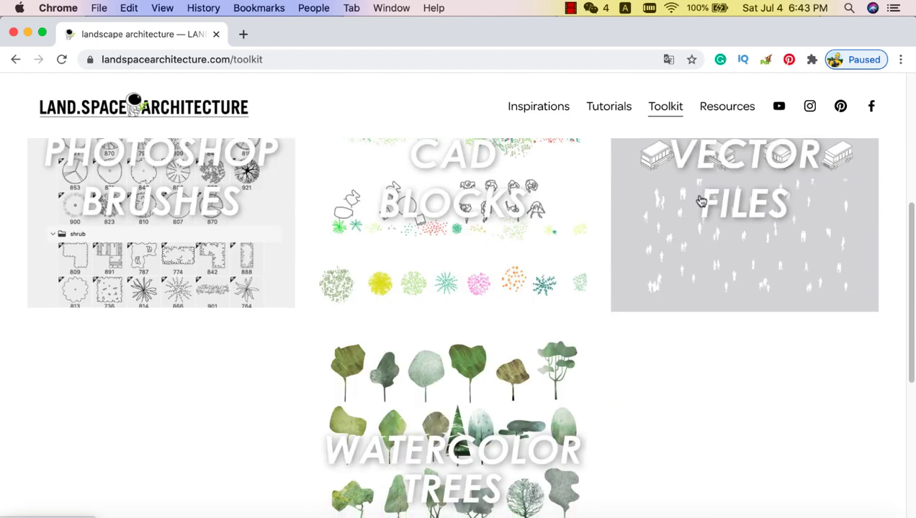
{"action": "scroll", "coordinate": [701, 201], "scroll_direction": "down", "scroll_amount": 2}
{"action": "scroll", "coordinate": [700, 201], "scroll_direction": "down", "scroll_amount": 1}
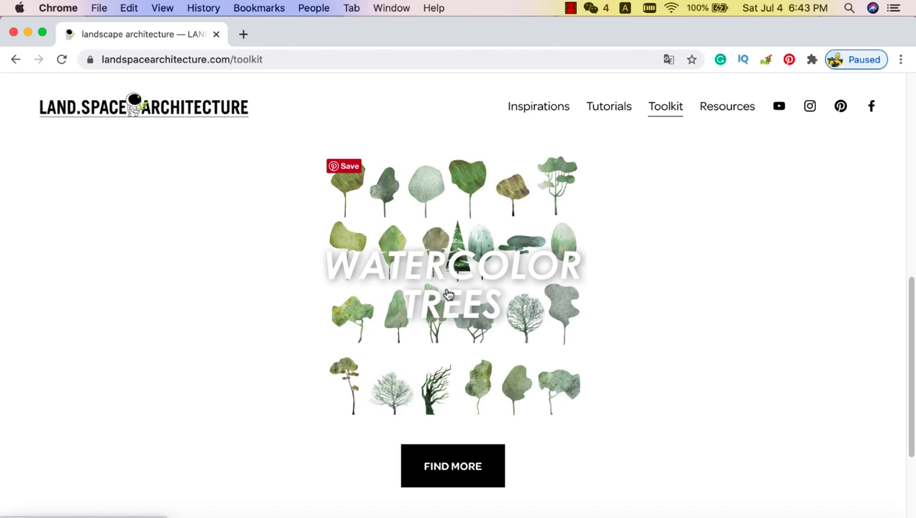
{"action": "left_click", "coordinate": [486, 302]}
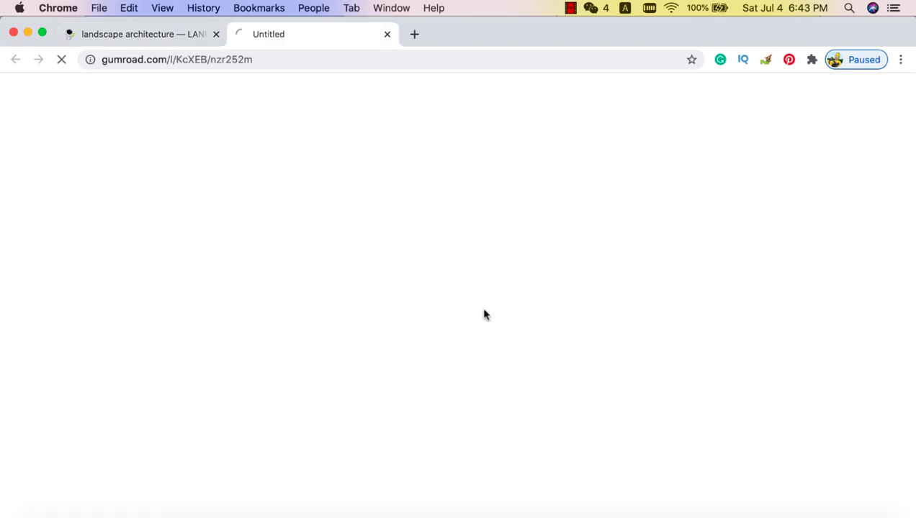
{"action": "scroll", "coordinate": [484, 314], "scroll_direction": "down", "scroll_amount": 4}
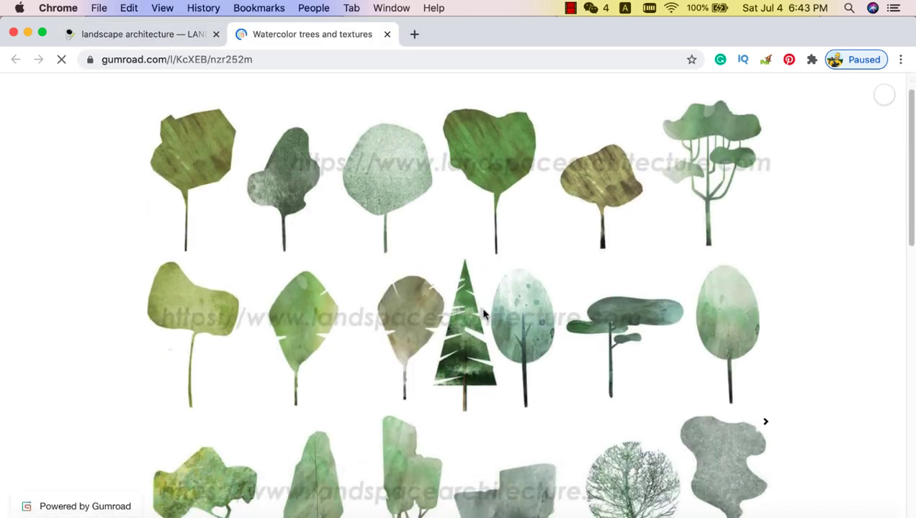
{"action": "scroll", "coordinate": [484, 314], "scroll_direction": "down", "scroll_amount": 2}
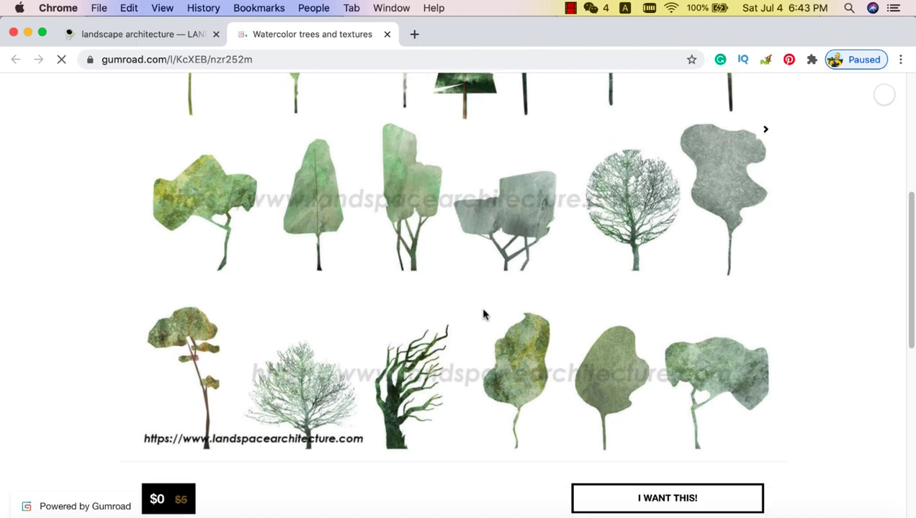
View the watercolor texture previews and read the price and description of the Watercolor trees and textures pack
{"action": "scroll", "coordinate": [484, 313], "scroll_direction": "up", "scroll_amount": 4}
{"action": "left_click", "coordinate": [768, 266]}
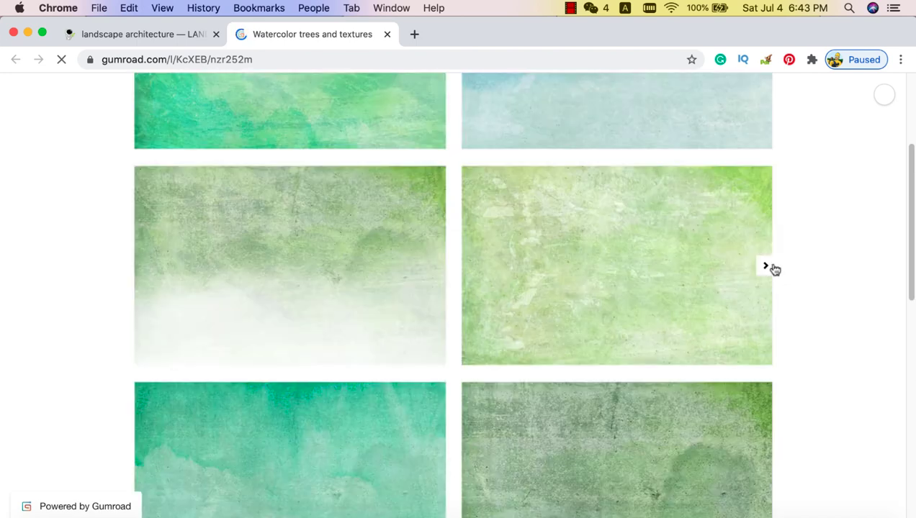
{"action": "scroll", "coordinate": [773, 269], "scroll_direction": "up", "scroll_amount": 2}
{"action": "scroll", "coordinate": [773, 269], "scroll_direction": "down", "scroll_amount": 8}
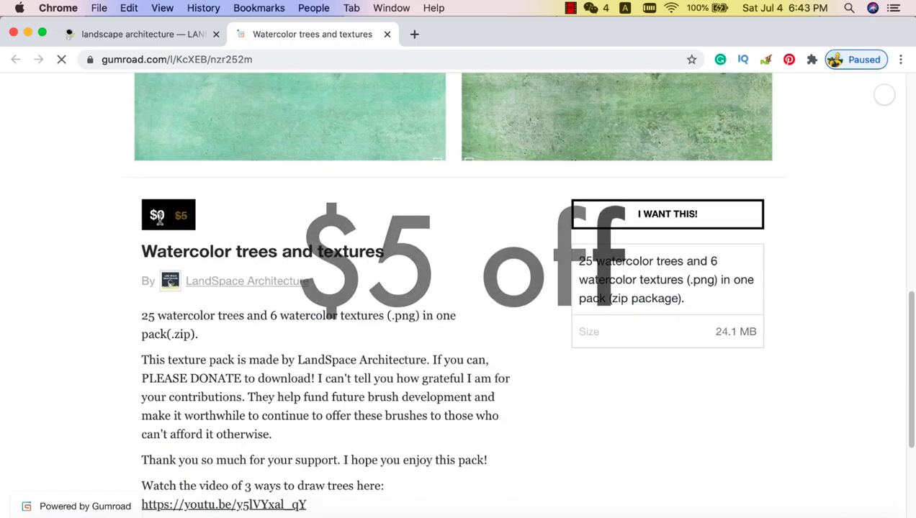
{"action": "scroll", "coordinate": [293, 243], "scroll_direction": "down", "scroll_amount": 3}
{"action": "scroll", "coordinate": [293, 243], "scroll_direction": "up", "scroll_amount": 3}
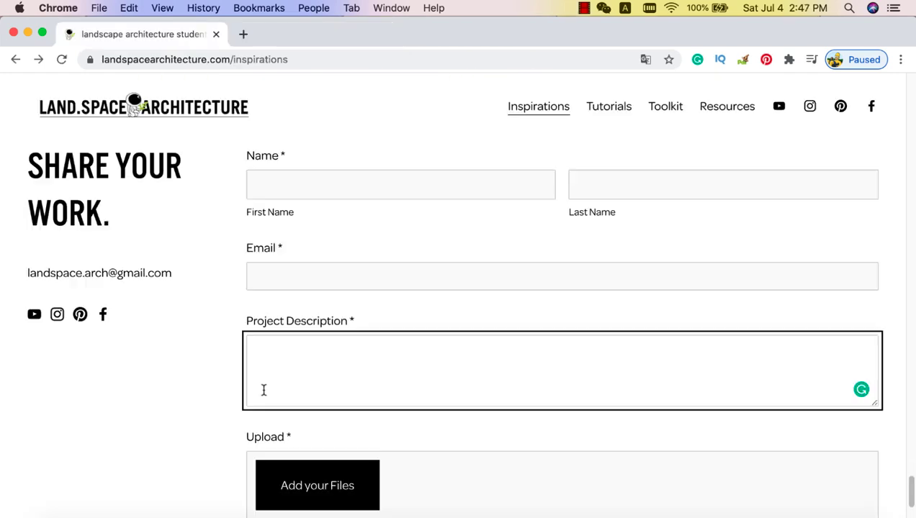
Review the file upload and send options of the Share Your Work form on the Inspirations page
{"action": "scroll", "coordinate": [215, 413], "scroll_direction": "down", "scroll_amount": 3}
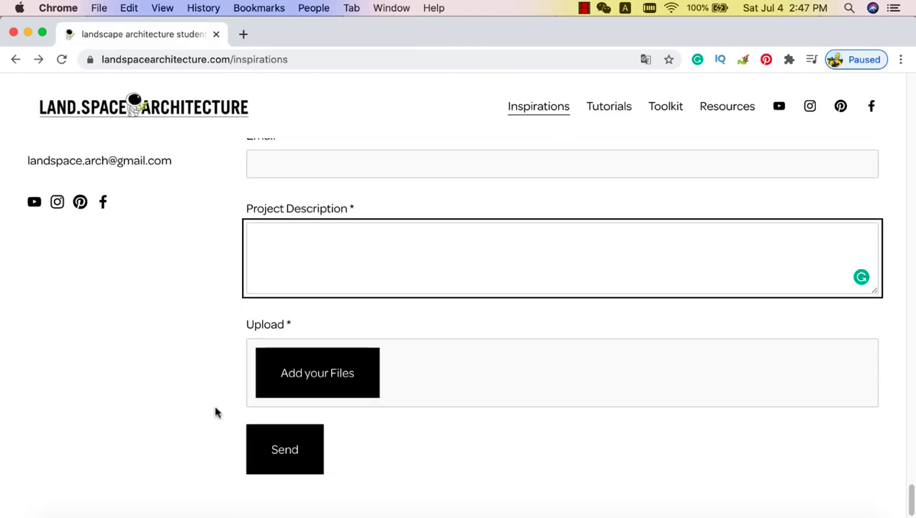